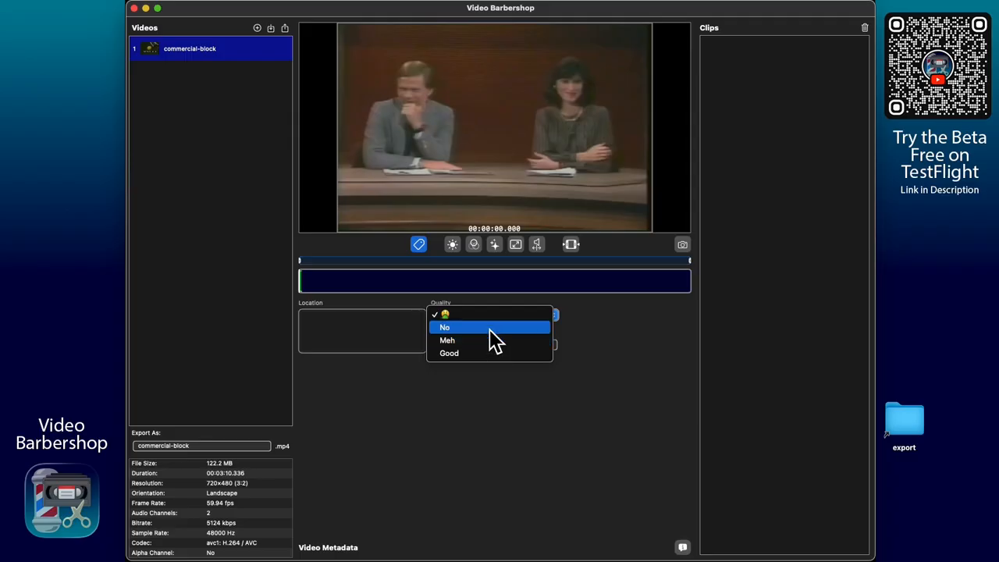
Fill in the video's metadata with the year 1985 and the location "thrifted".
click(476, 404)
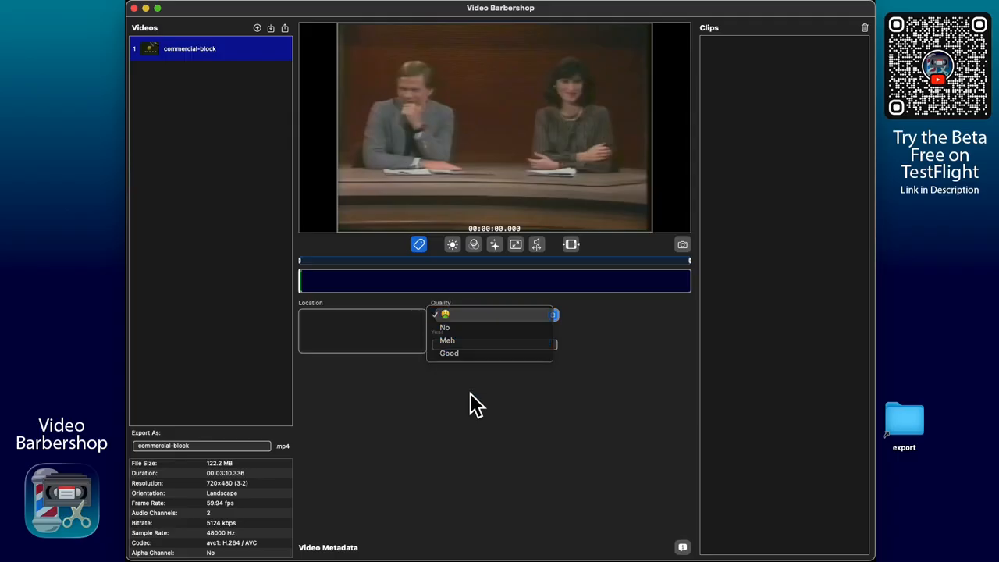
click(452, 346)
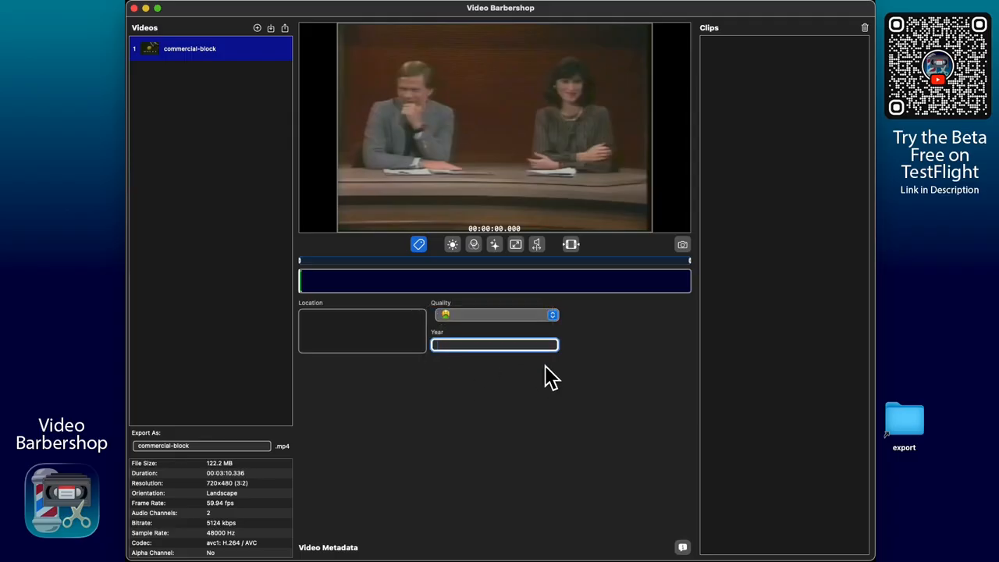
text(1985)
click(375, 337)
text(th)
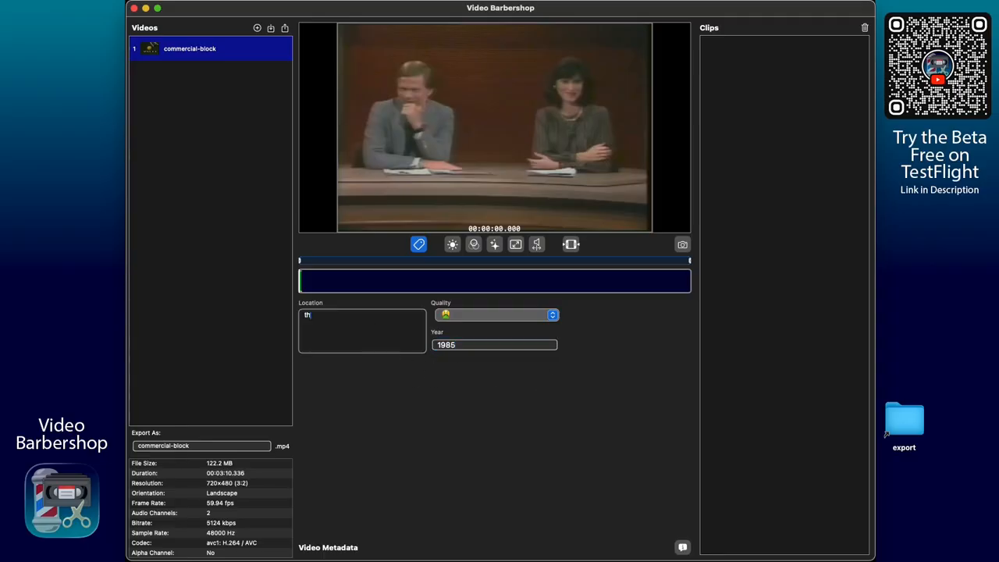
text(rifted)
Mark a clip in the commercial-block video from 00:00:41.488 to 00:01:20.495.
click(386, 285)
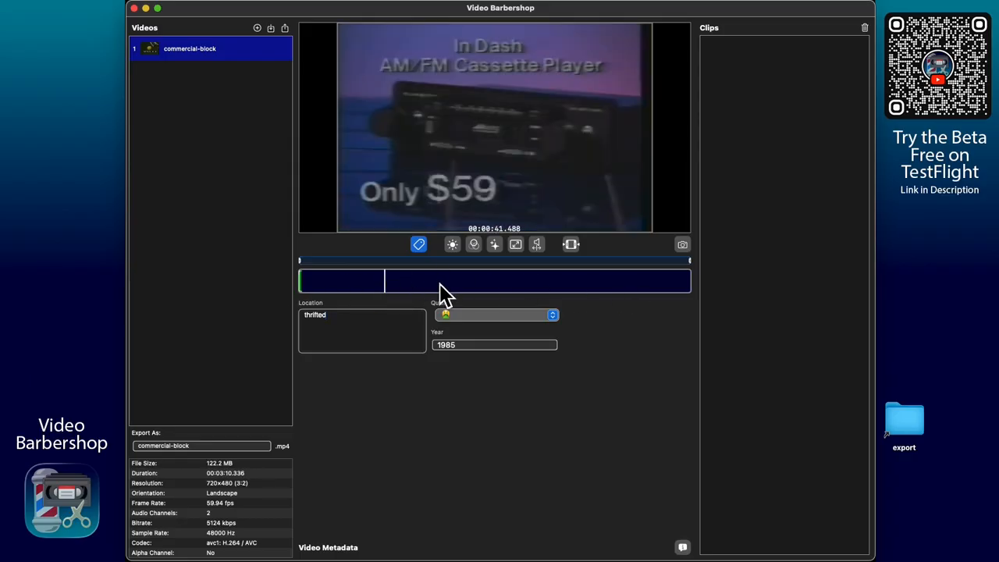
key(i)
click(466, 285)
key(o)
Give the first clip the title "commercial", the genre Automotive, and the sub-genres Automotive and Beverage.
double_click(443, 282)
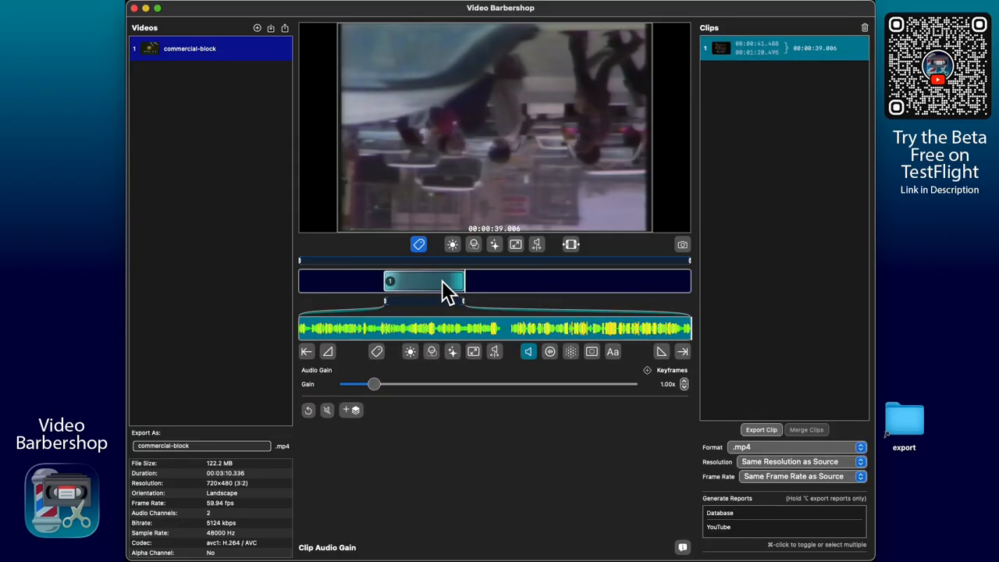
click(377, 351)
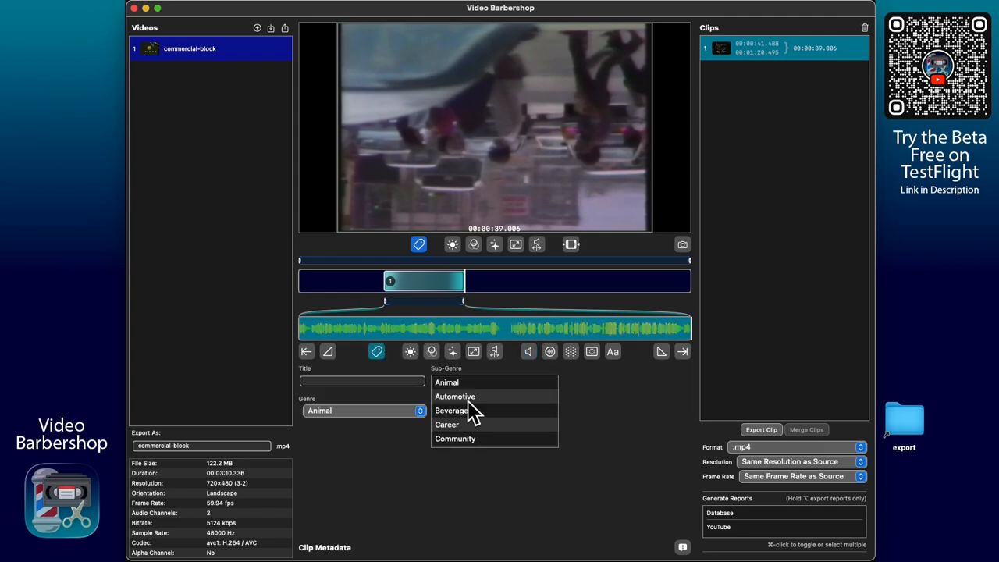
click(358, 386)
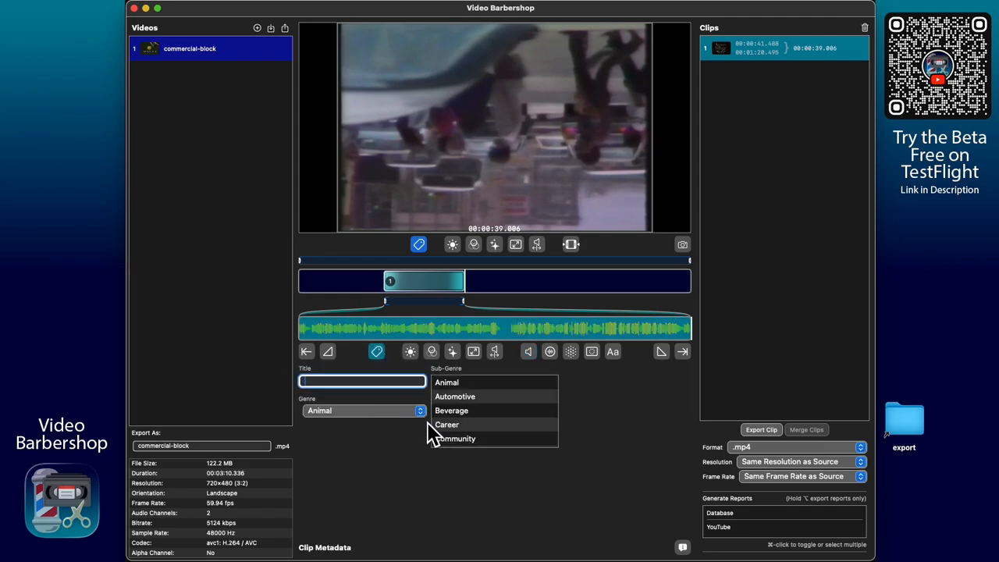
text(commercial)
click(373, 414)
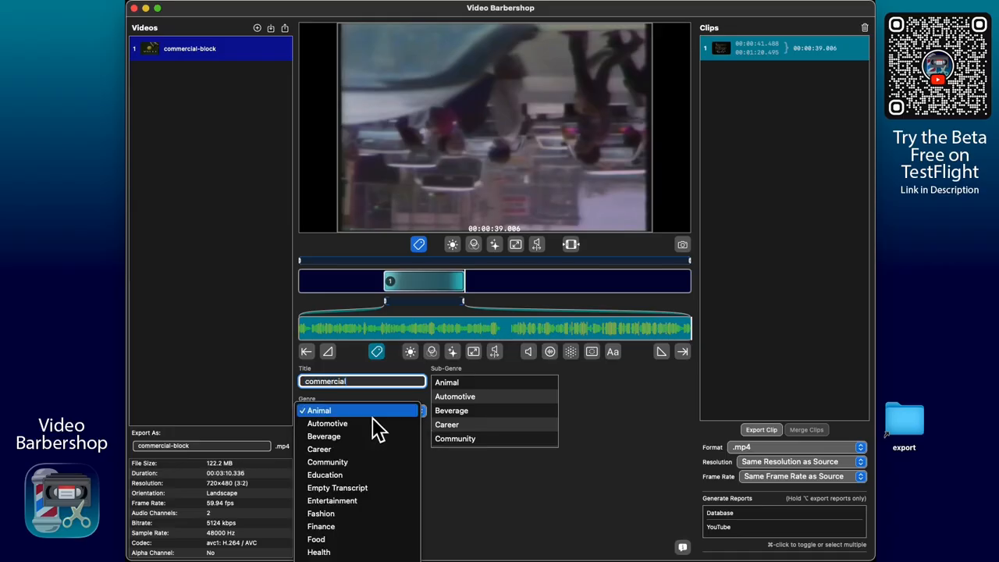
click(365, 426)
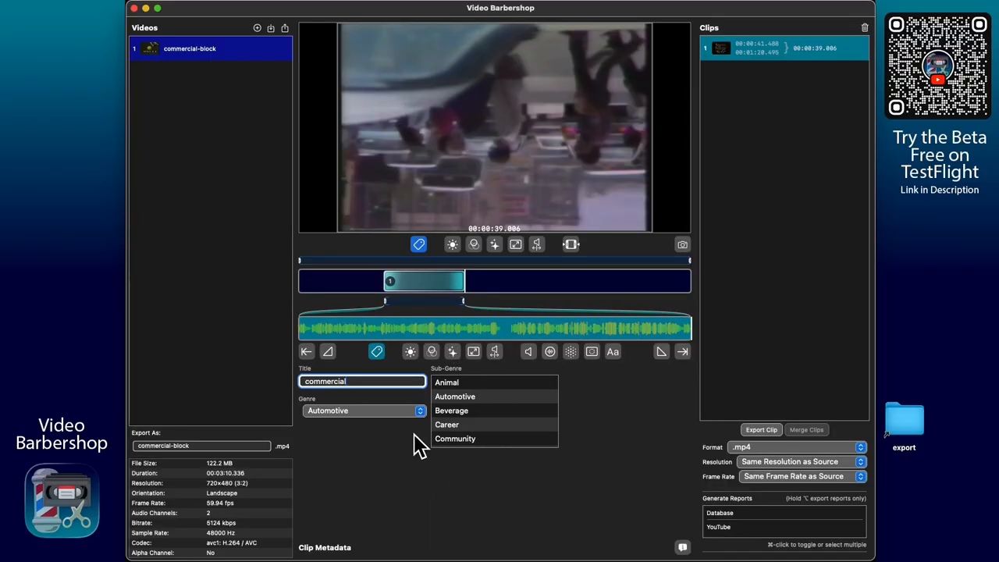
click(493, 398)
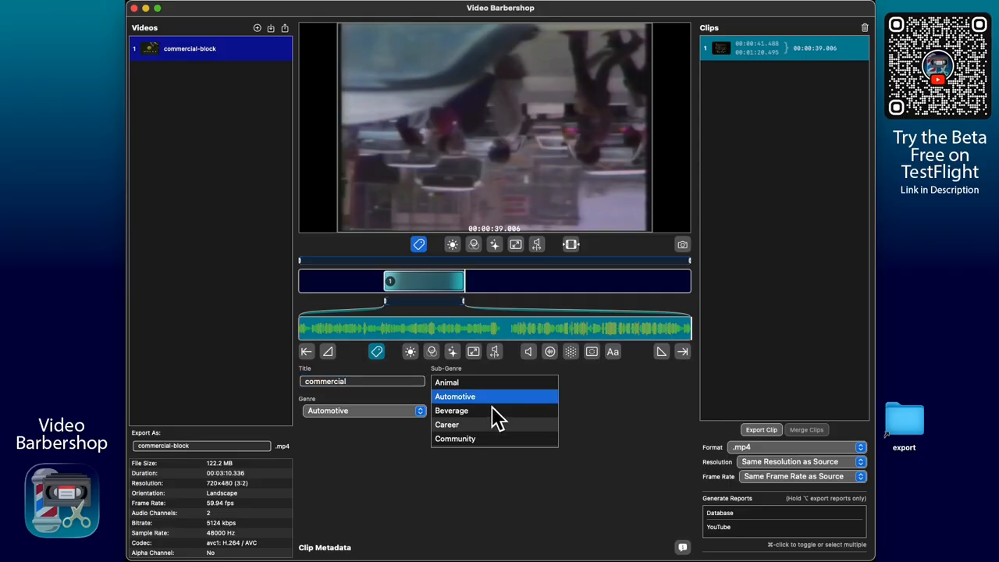
super+click(491, 410)
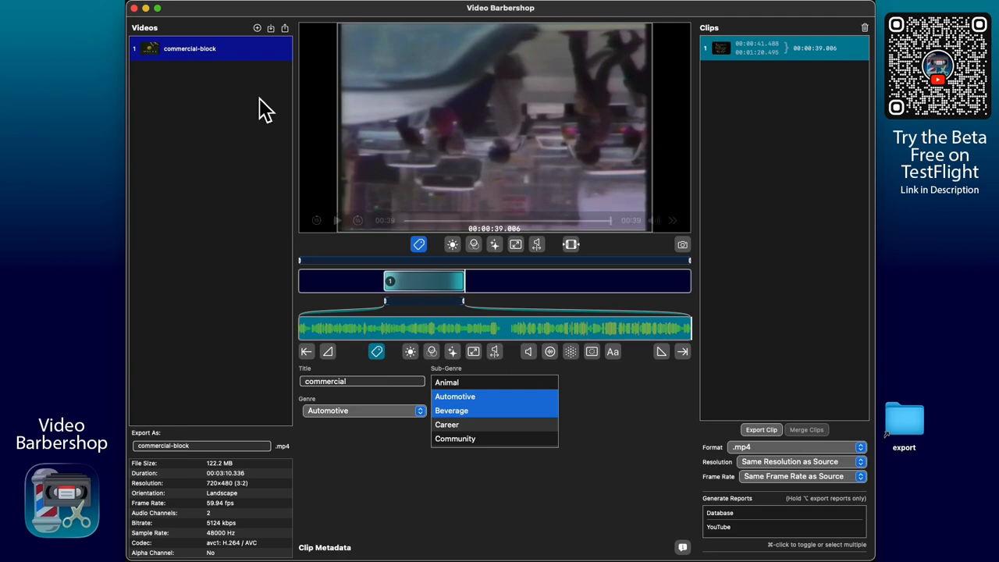
Open the app settings and show the list of defined metadata fields beside the clip's metadata.
click(92, 7)
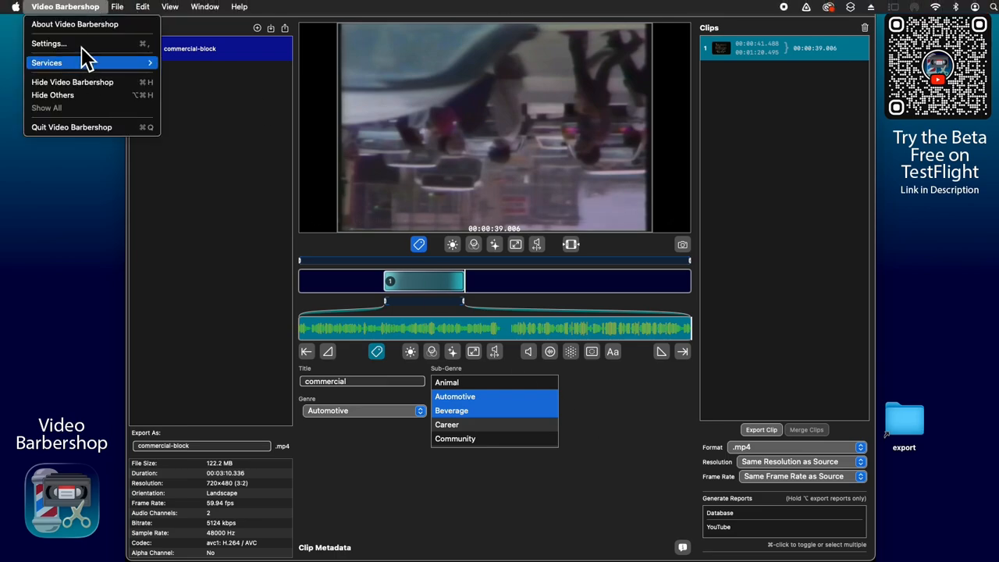
click(81, 45)
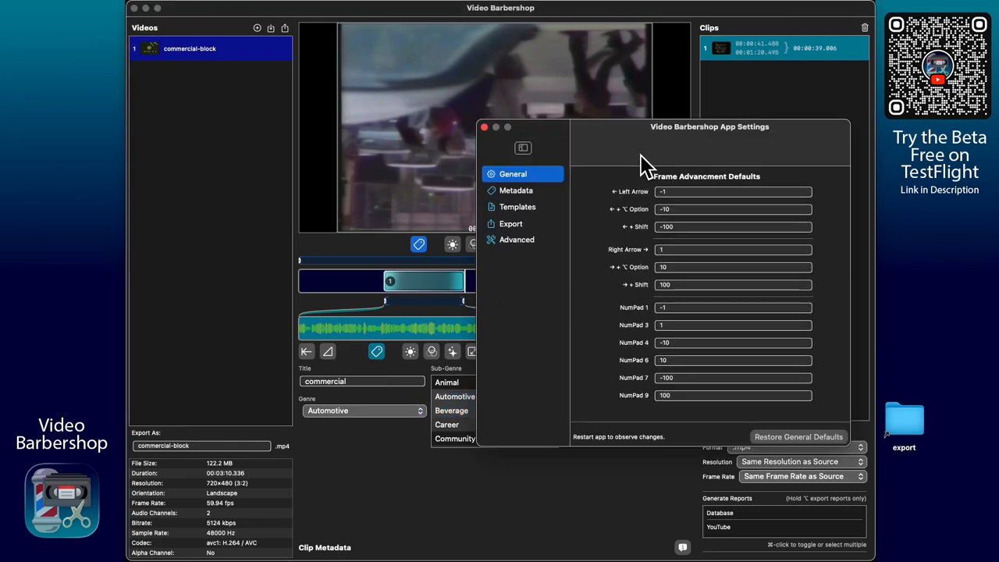
drag(641, 149, 493, 142)
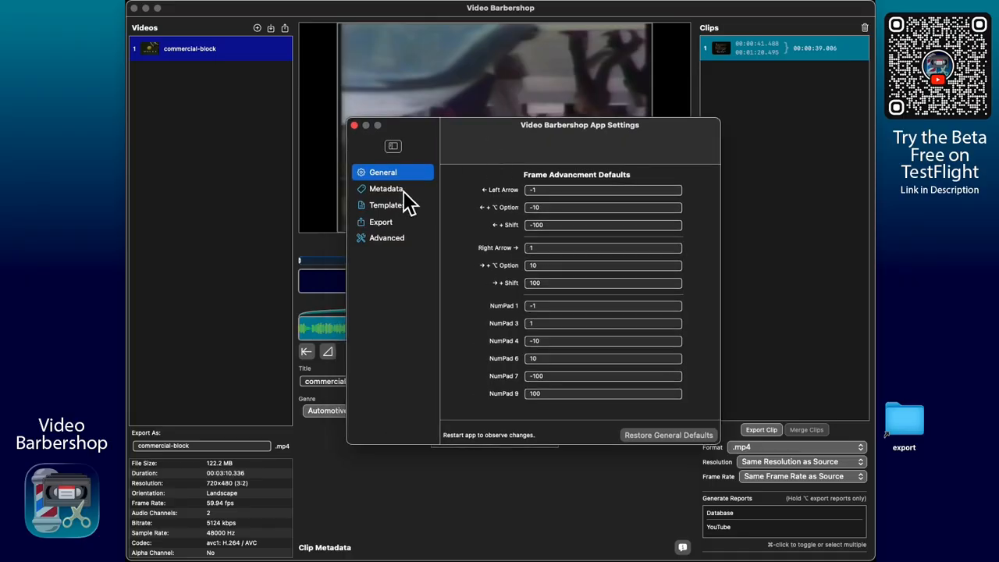
click(403, 191)
click(413, 208)
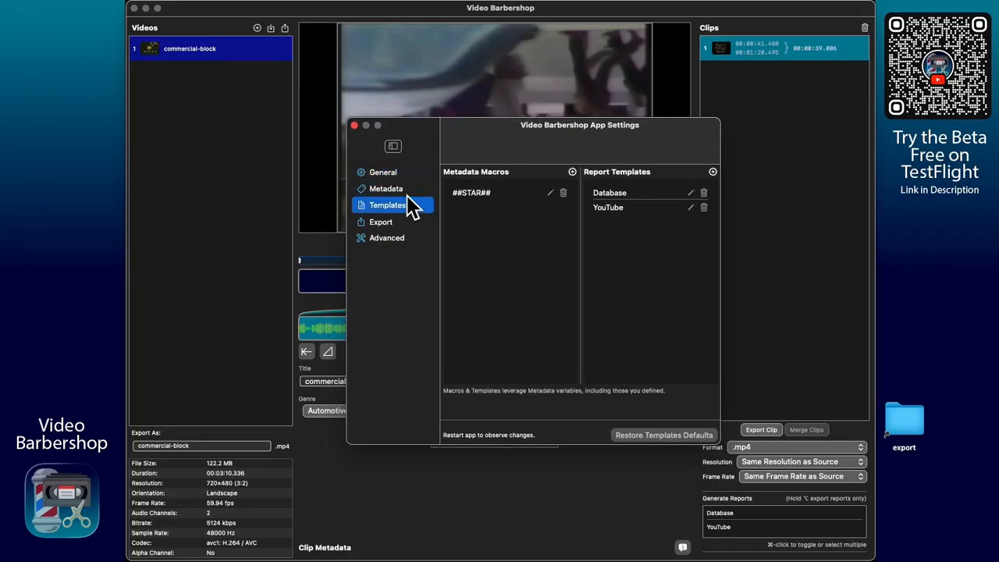
click(400, 189)
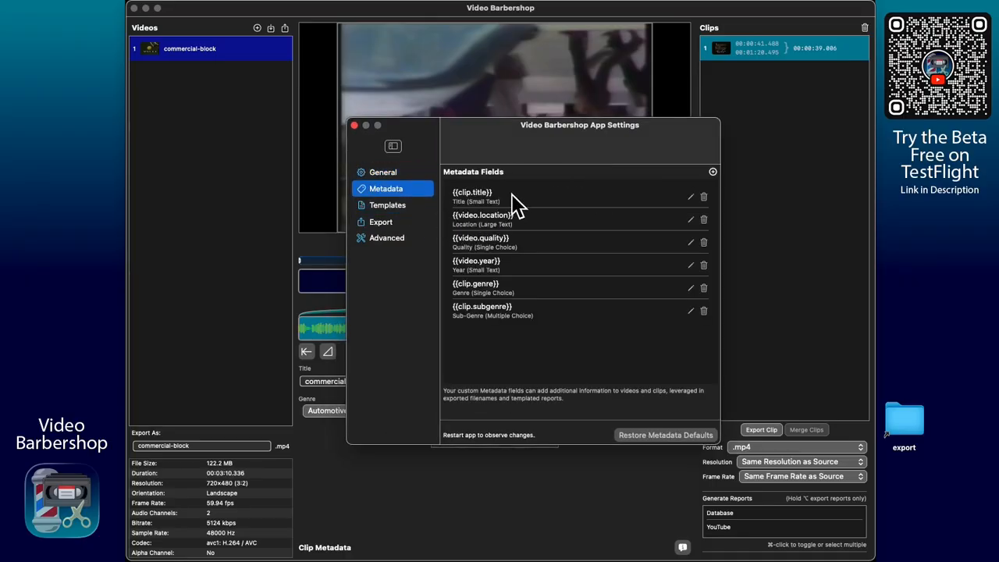
drag(507, 138, 745, 156)
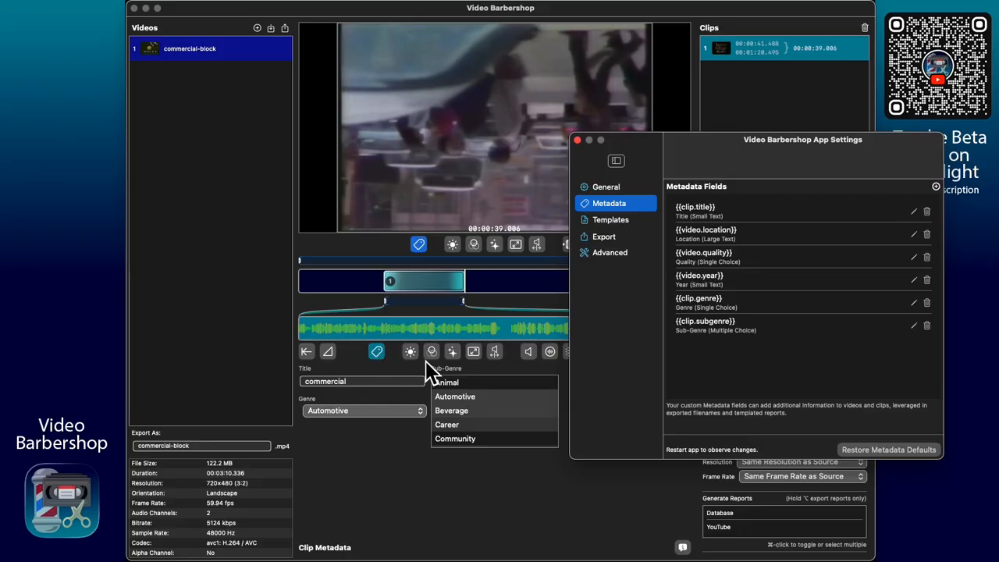
Compare the metadata fields defined in the settings with those offered for the whole video and for the first clip.
click(523, 295)
click(499, 293)
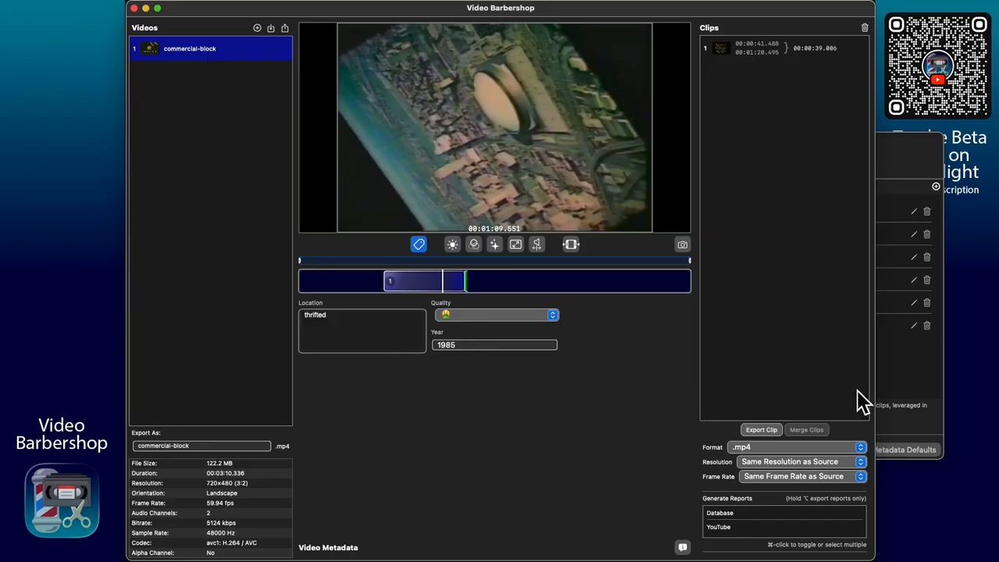
click(938, 421)
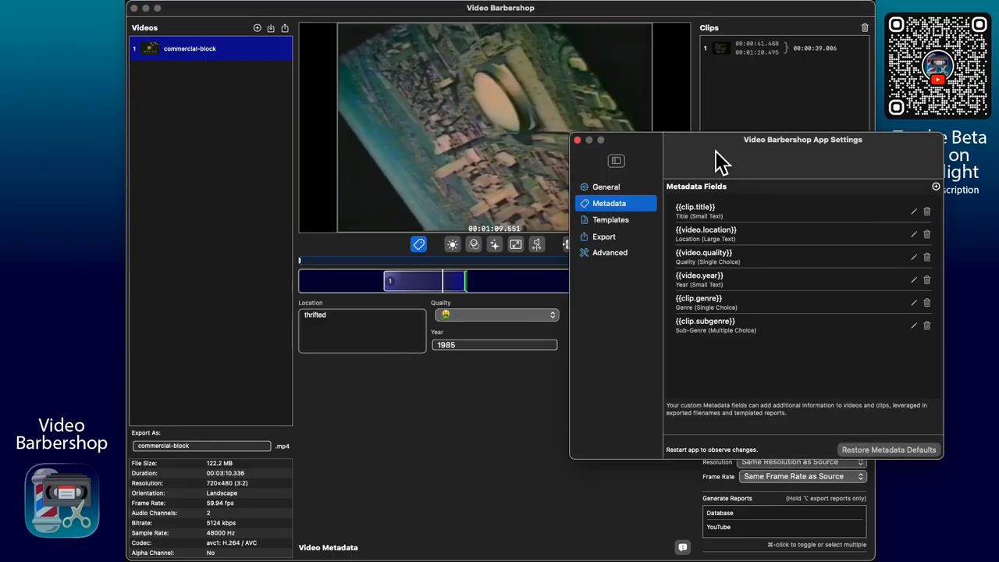
drag(719, 161, 650, 161)
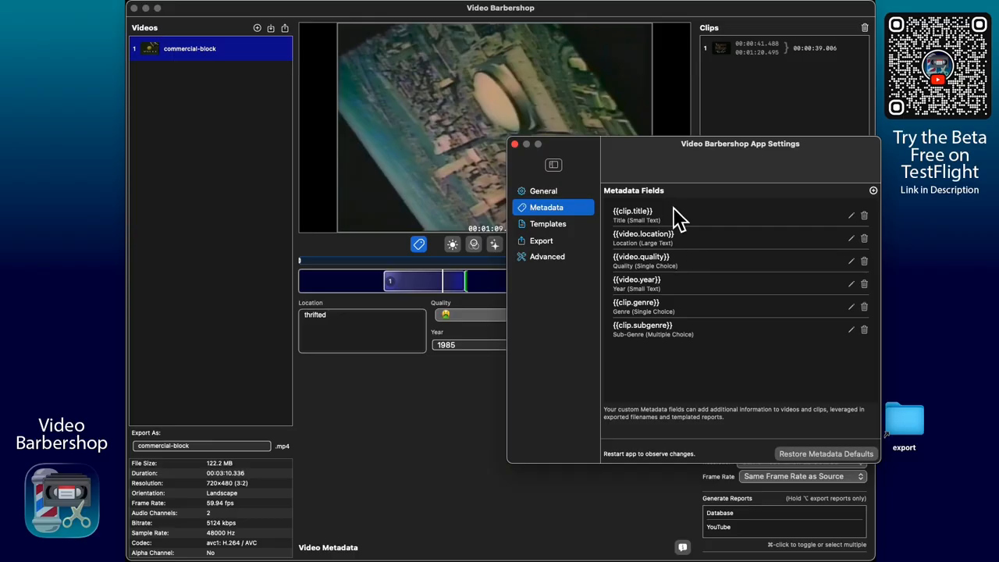
drag(683, 174, 759, 172)
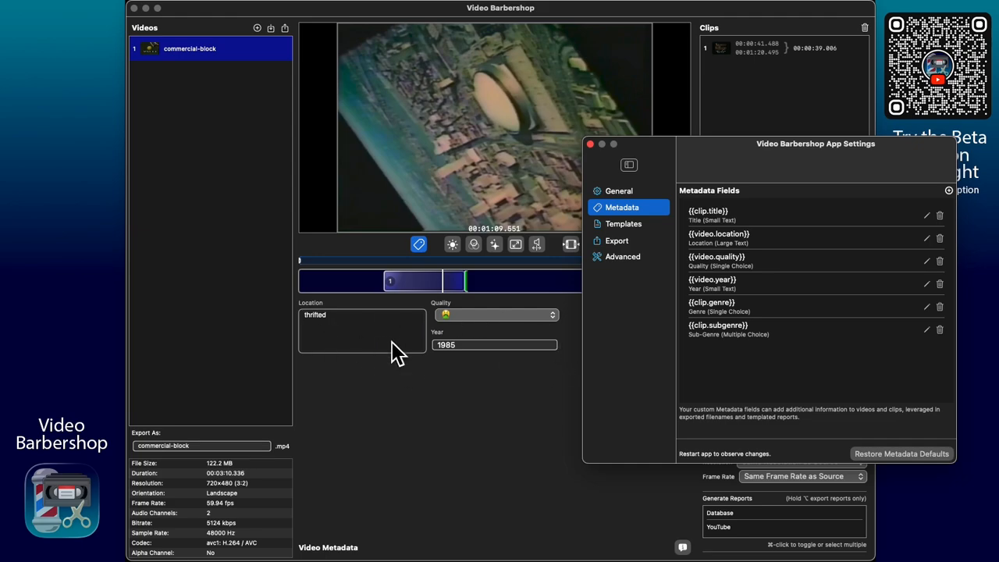
click(417, 283)
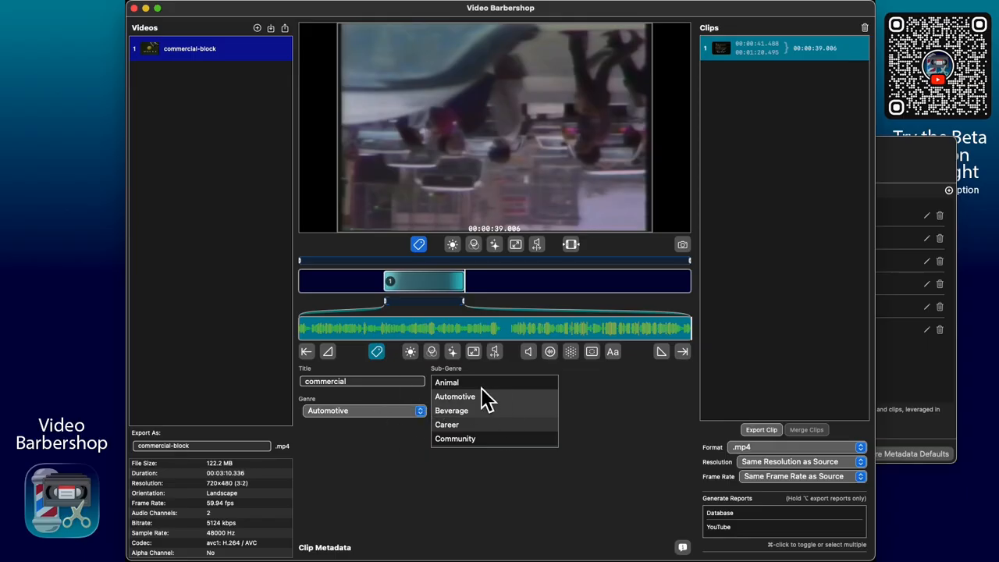
Mark two more clips, from 00:01:30.226 to 00:01:48.034 and from 00:01:59.411 to 00:02:38.604.
click(492, 282)
drag(526, 286, 629, 288)
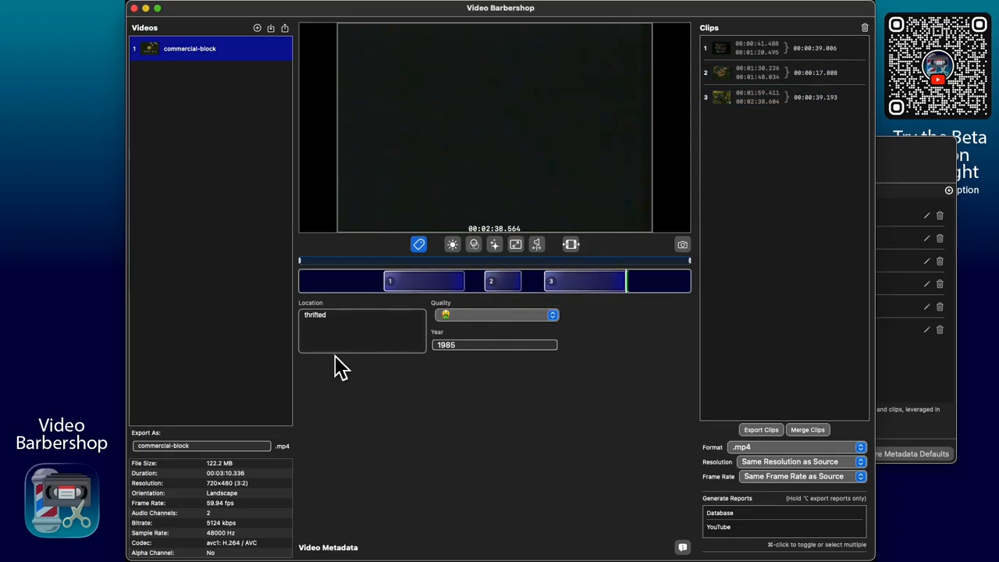
click(446, 285)
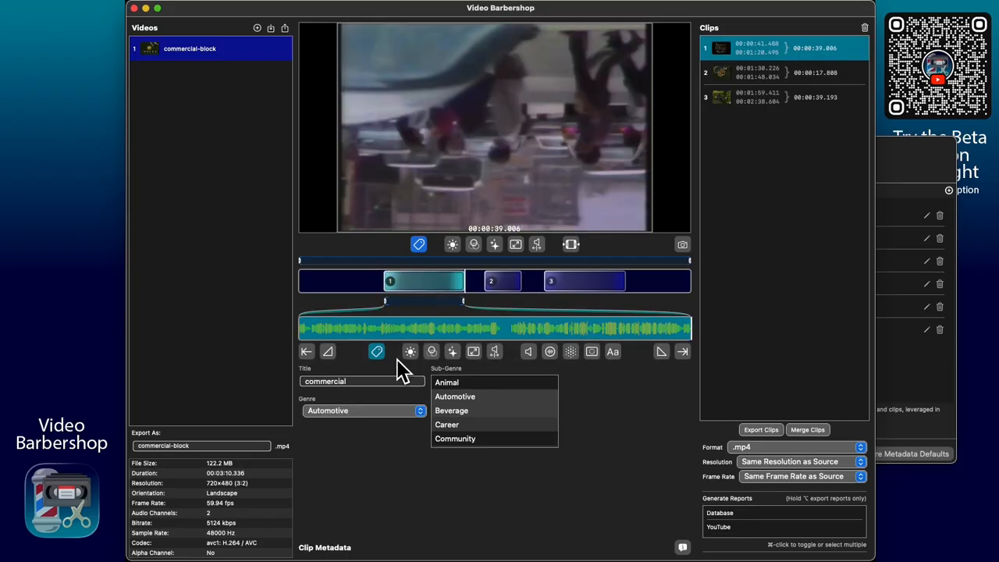
Set the second clip's genre to Career and its sub-genre to Animal.
click(506, 282)
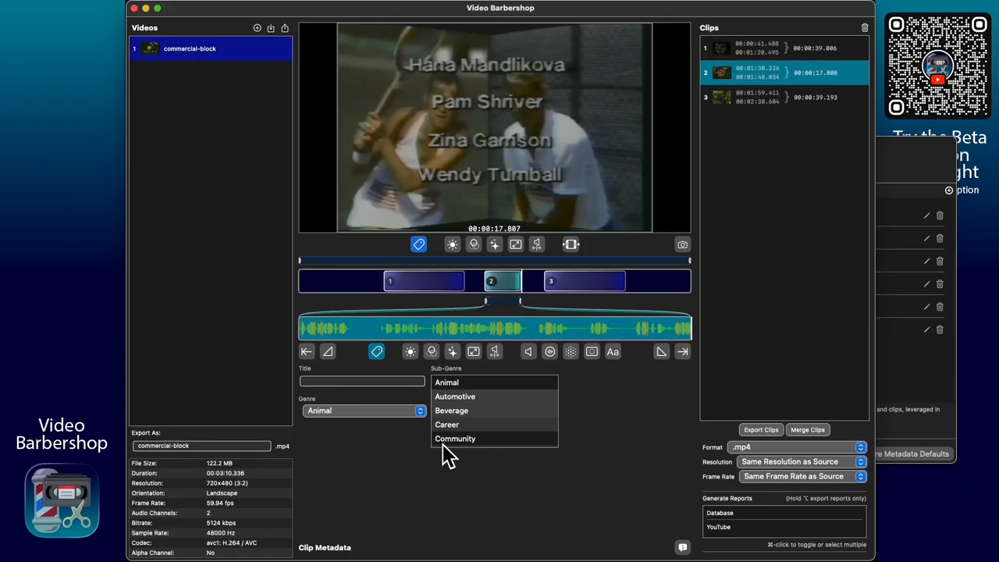
click(378, 385)
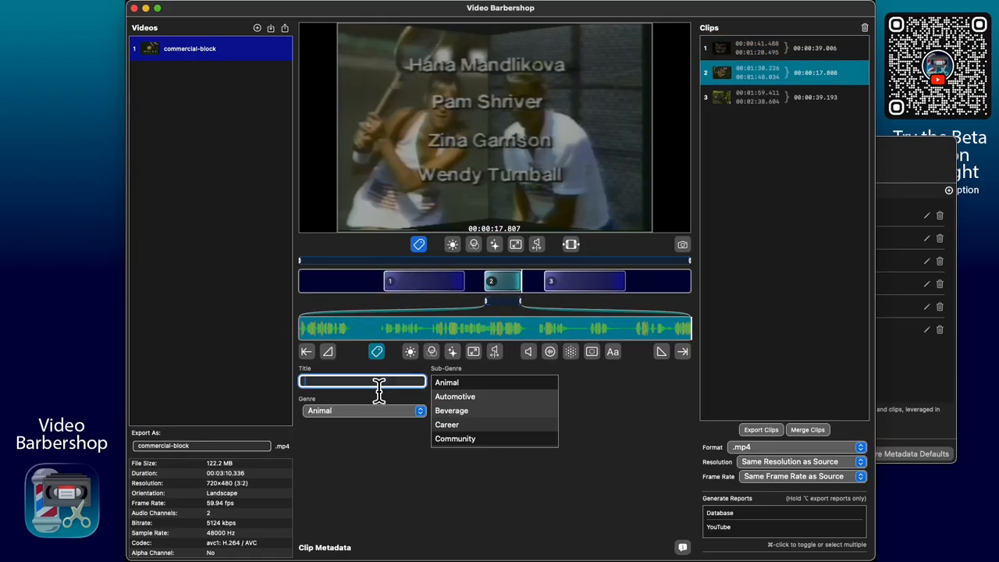
click(484, 397)
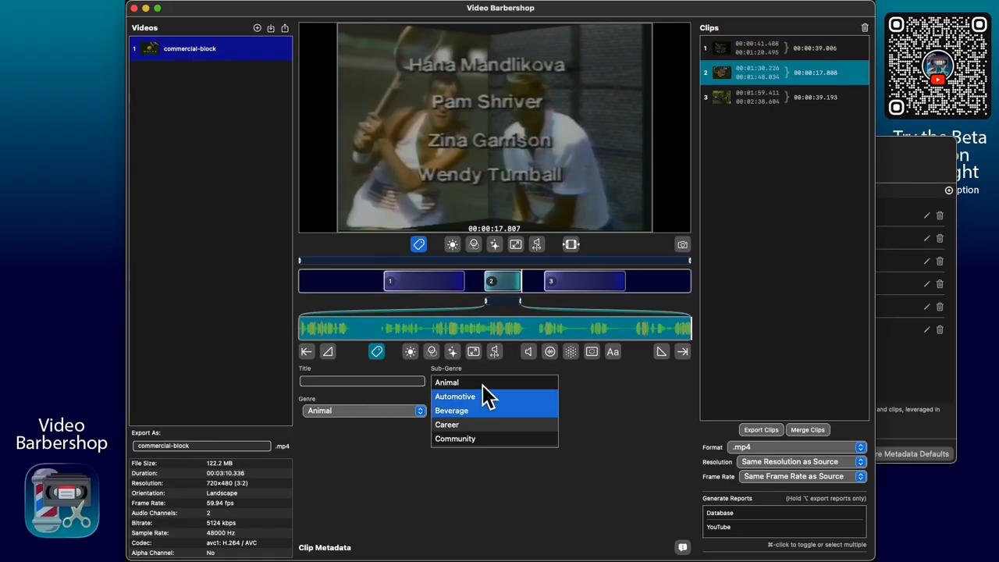
click(391, 408)
click(364, 446)
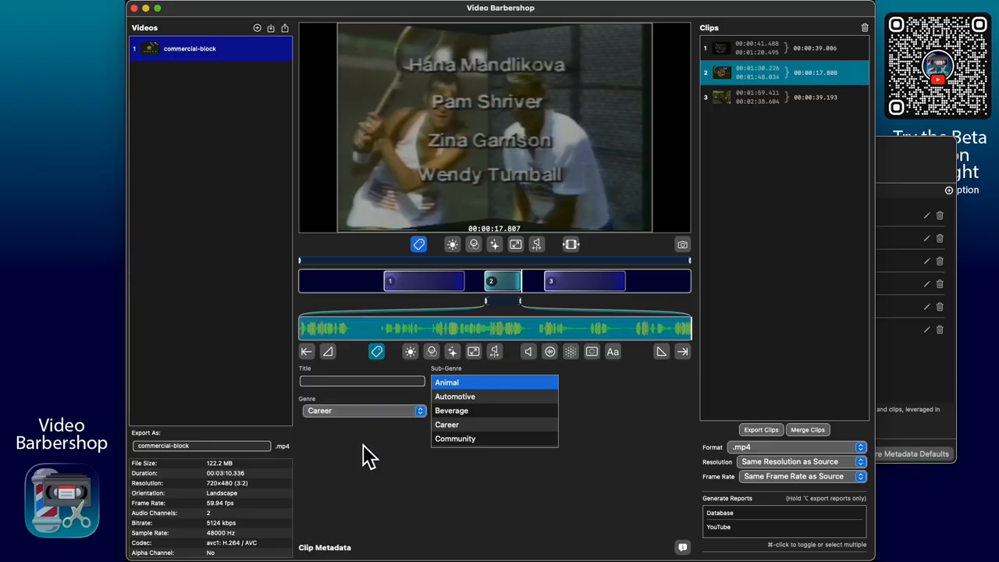
Give the third clip the title "aawdasd", the genre Empty Transcript, and the sub-genres Beverage and Career.
click(579, 291)
click(343, 381)
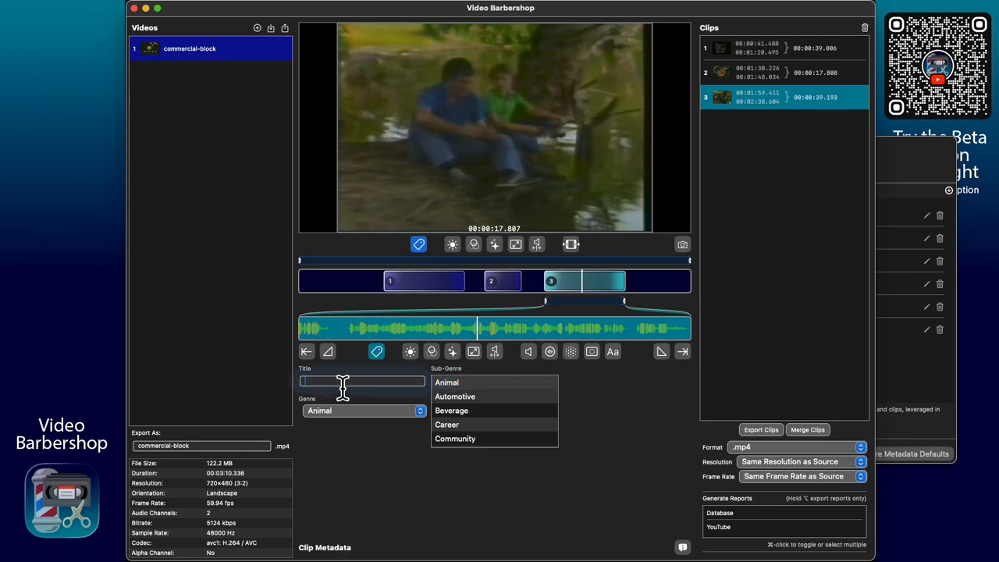
text(aawdasd)
click(359, 414)
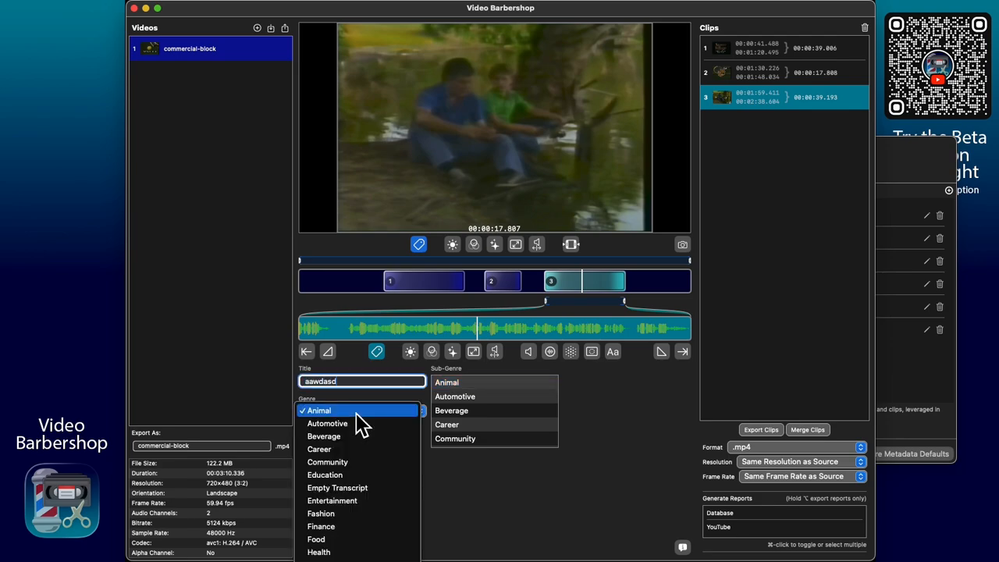
click(412, 483)
drag(466, 411, 468, 423)
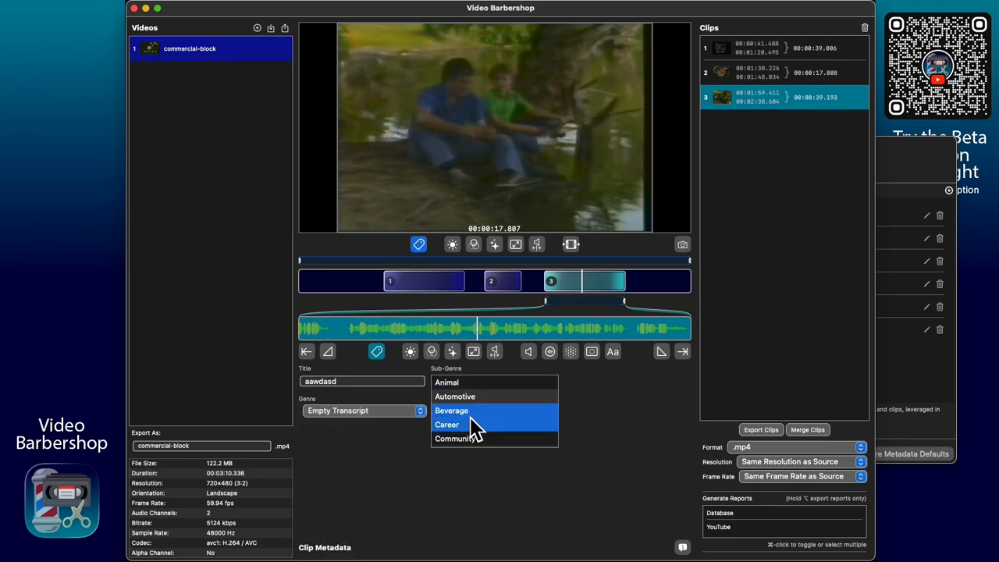
Switch between the three clips to compare their individual title, genre and sub-genre metadata.
click(437, 287)
click(519, 285)
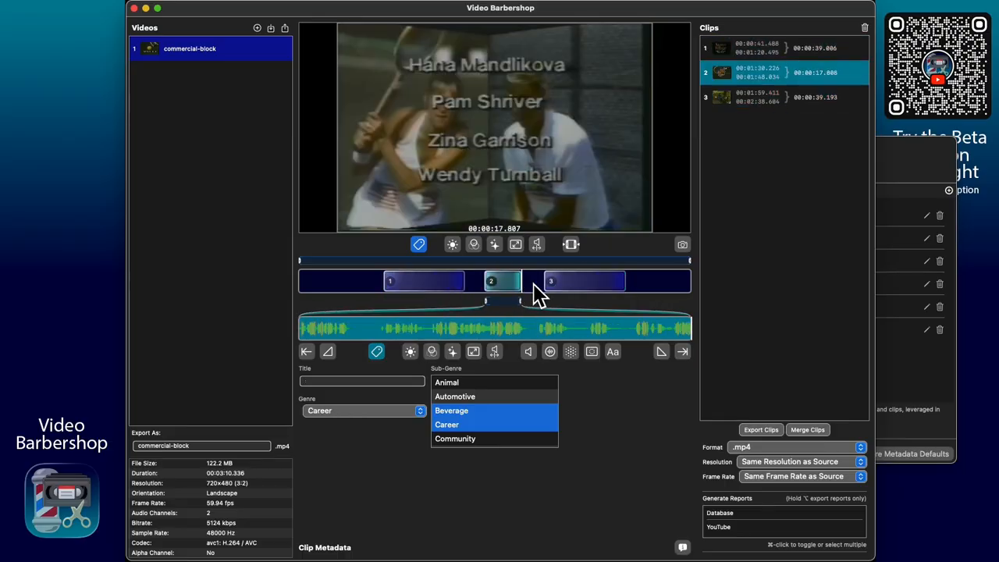
click(581, 282)
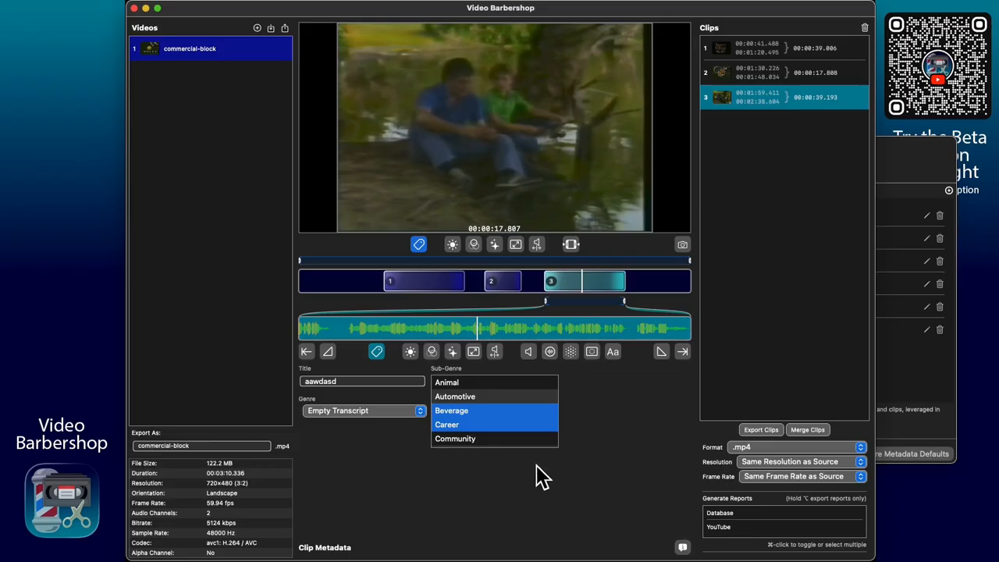
click(504, 283)
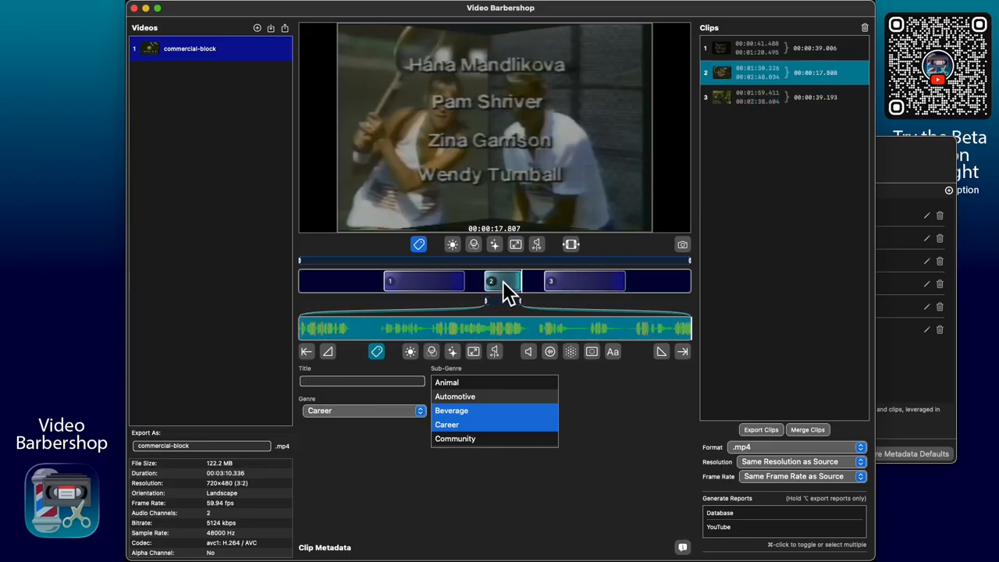
click(434, 286)
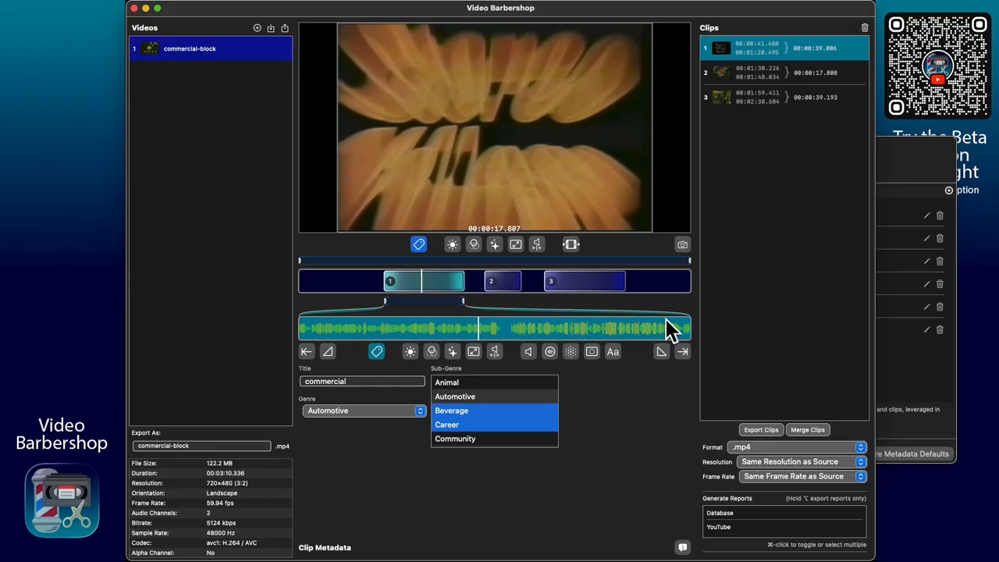
Review the list of metadata fields in the app settings and return to the main editing window.
drag(912, 165, 709, 183)
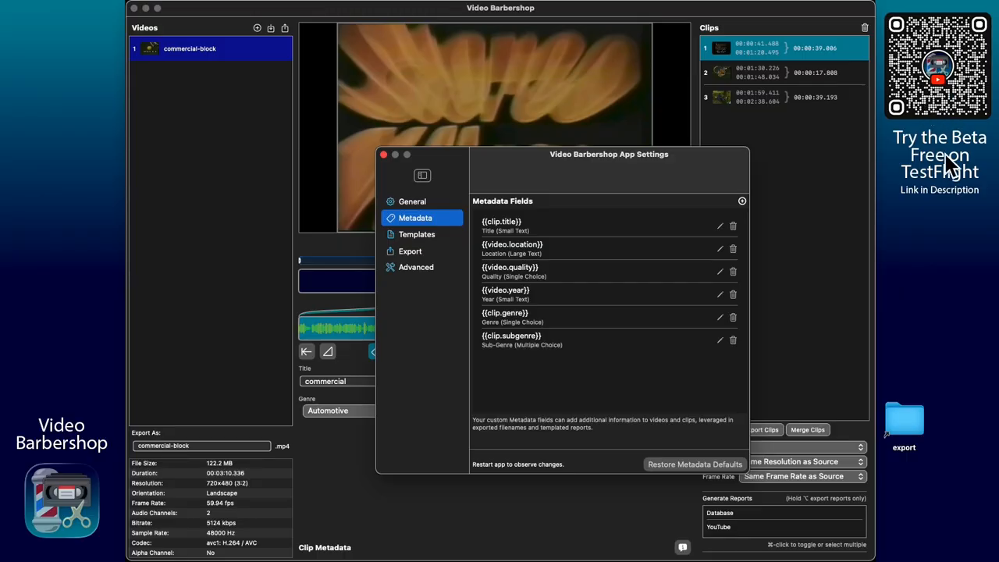
drag(575, 174, 776, 172)
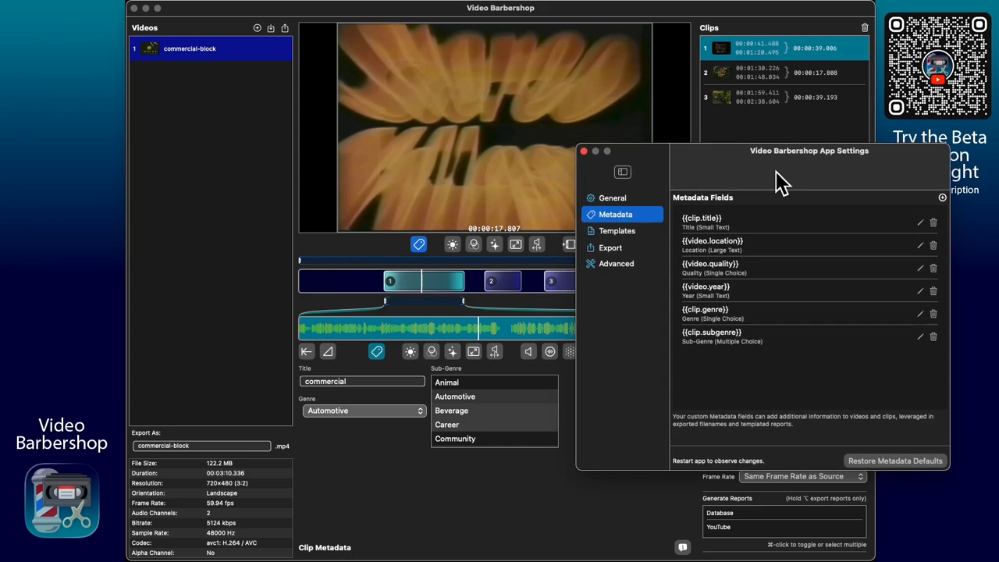
click(413, 442)
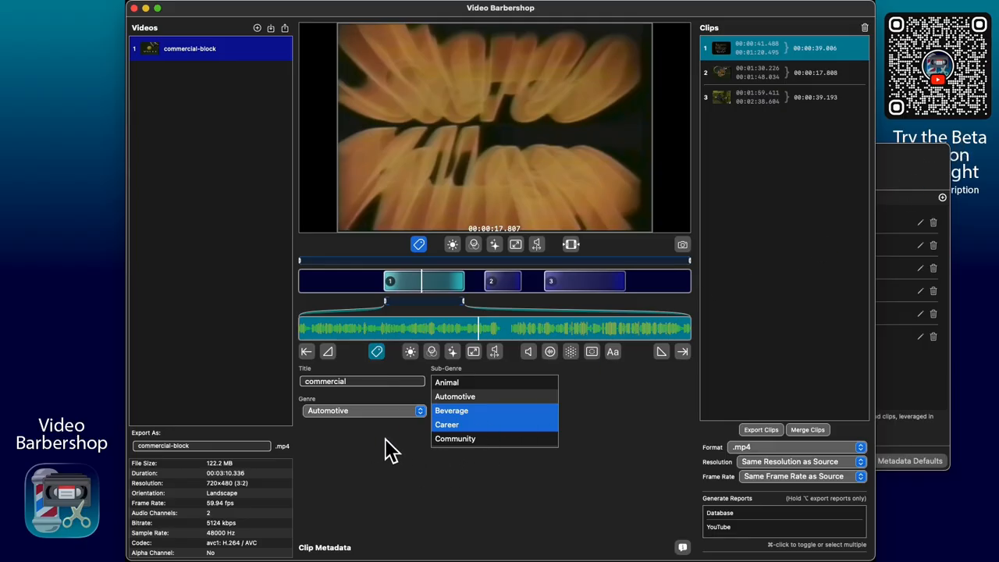
Select each of the three clips on the timeline in turn to review its own metadata values.
click(363, 286)
click(424, 284)
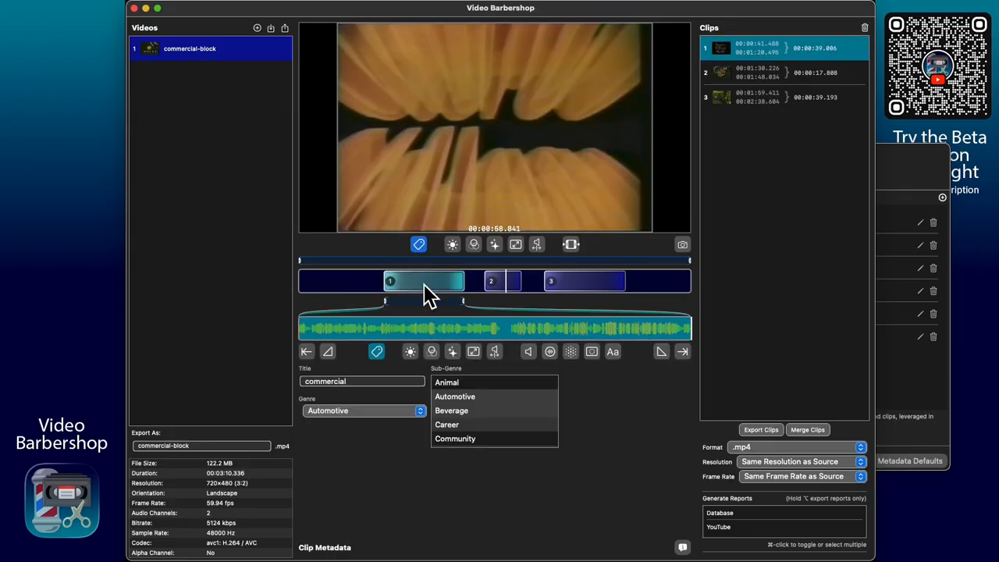
click(512, 290)
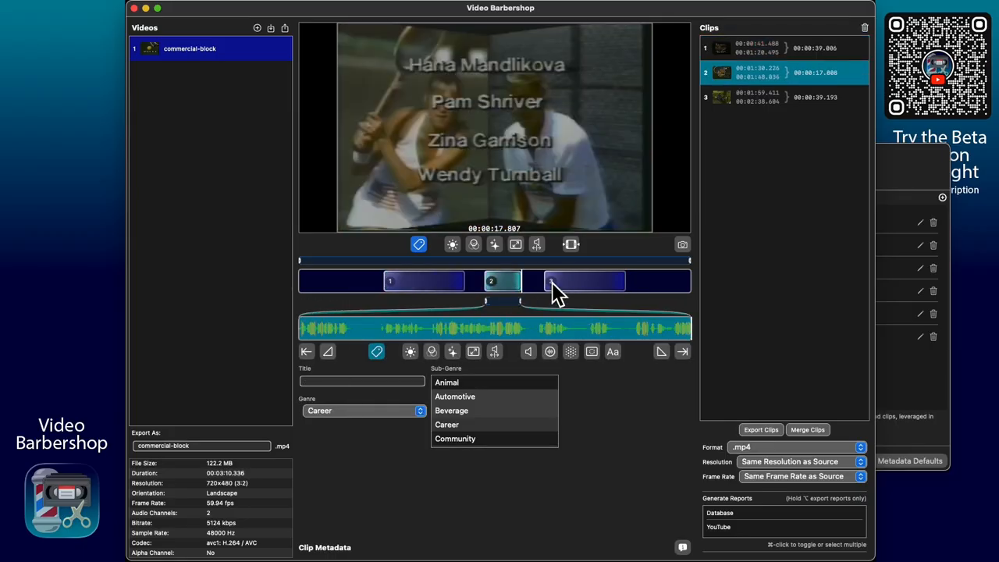
click(563, 290)
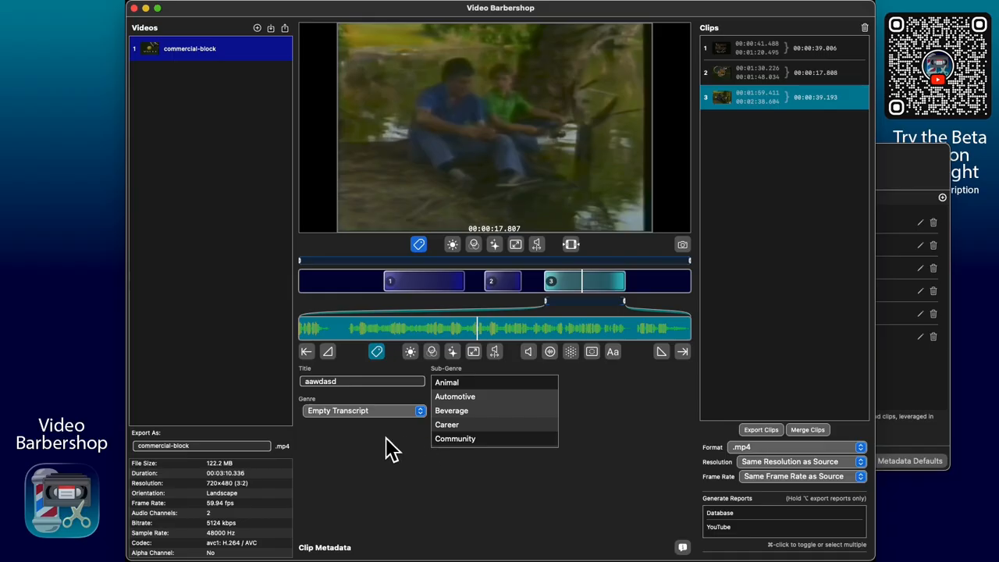
click(505, 288)
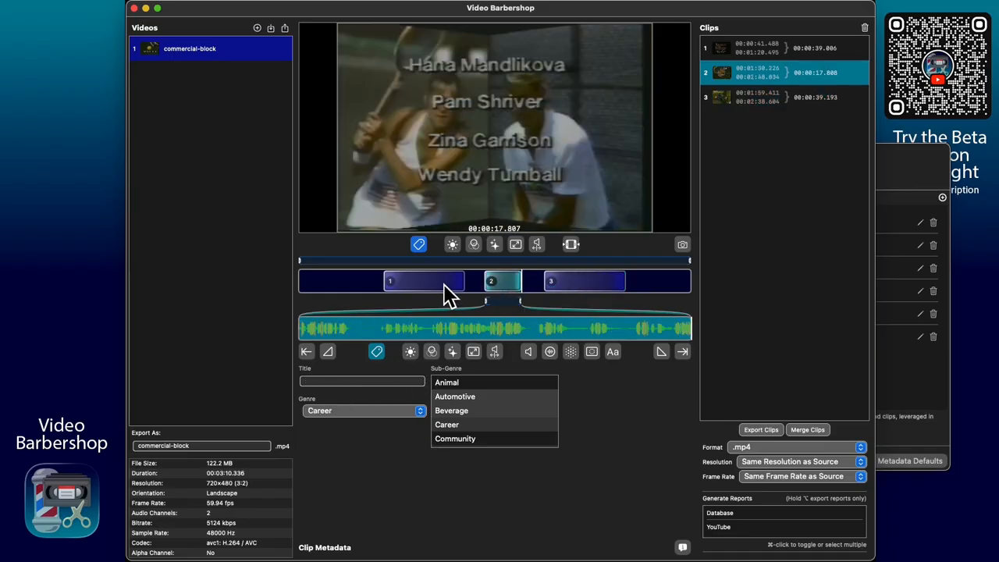
click(444, 286)
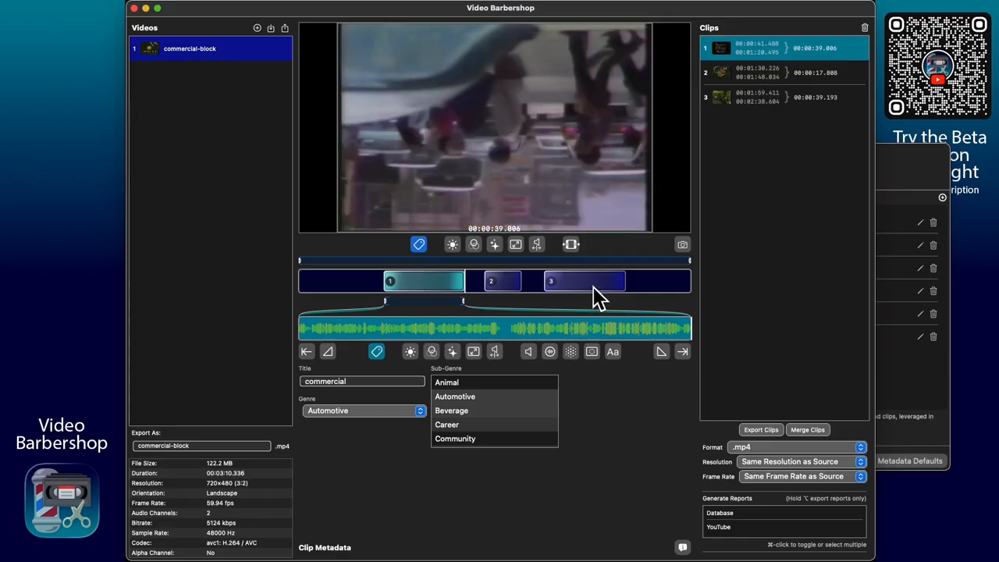
click(593, 286)
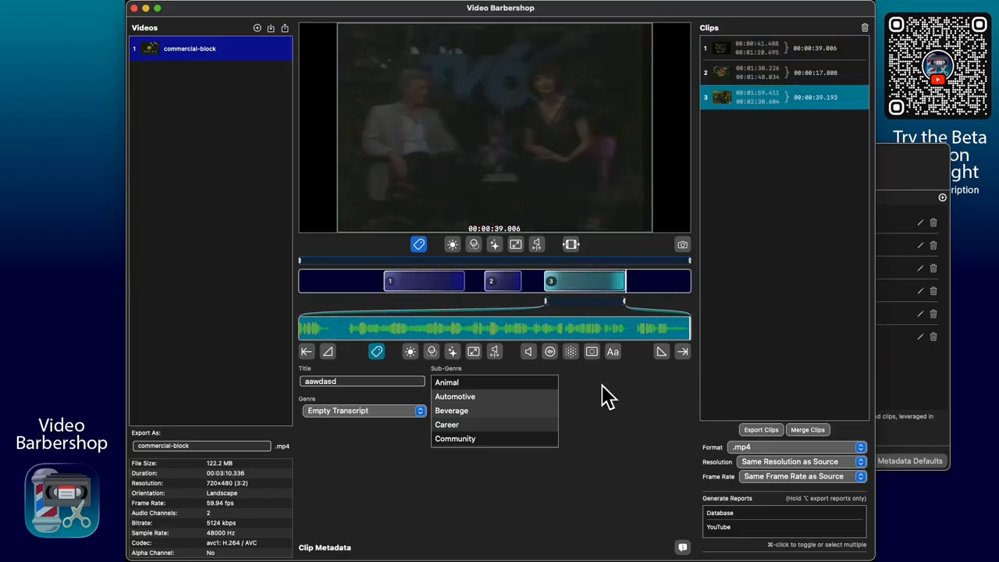
Start a new metadata field in the app settings and examine its Video and Clip scope options.
click(910, 178)
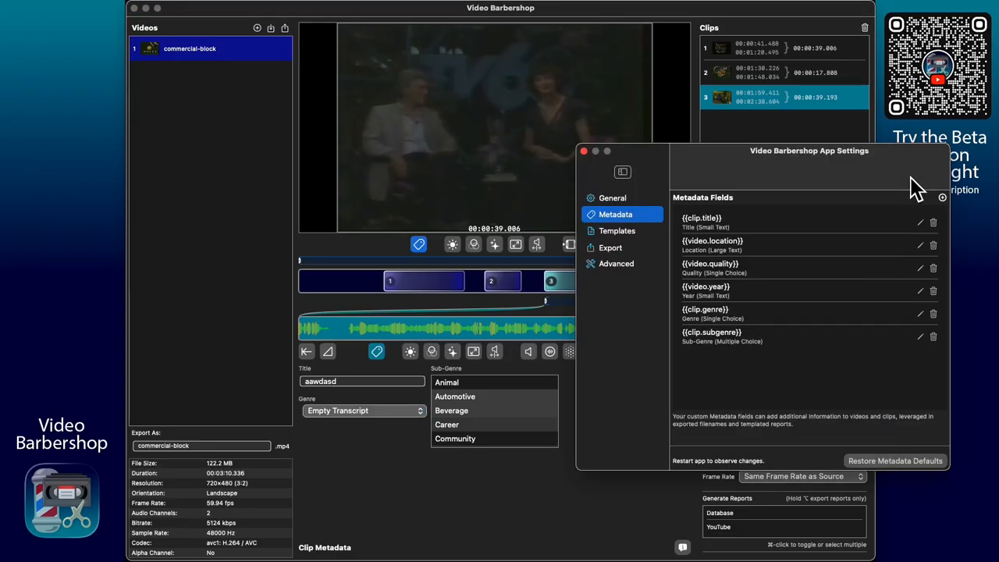
drag(710, 190, 567, 198)
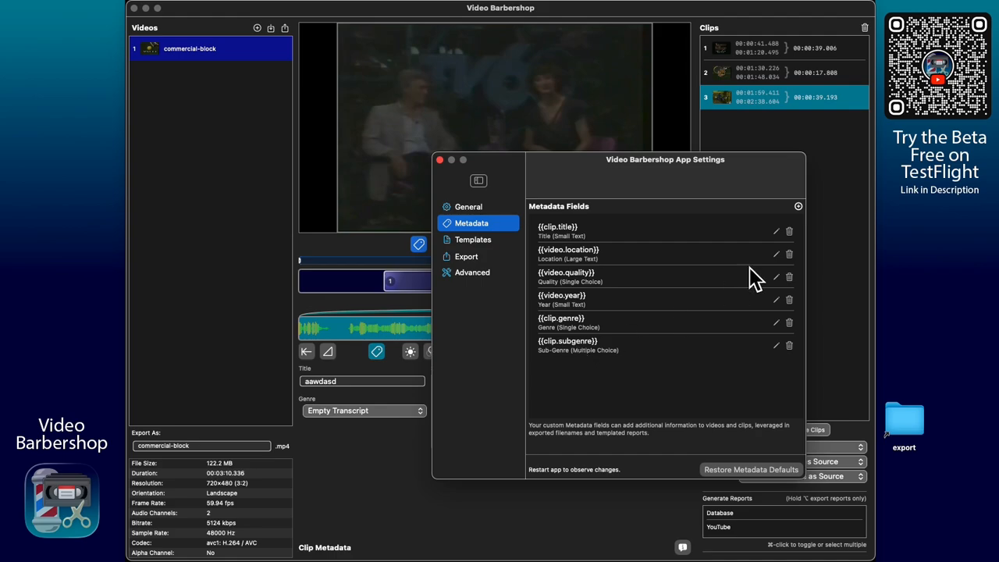
click(798, 206)
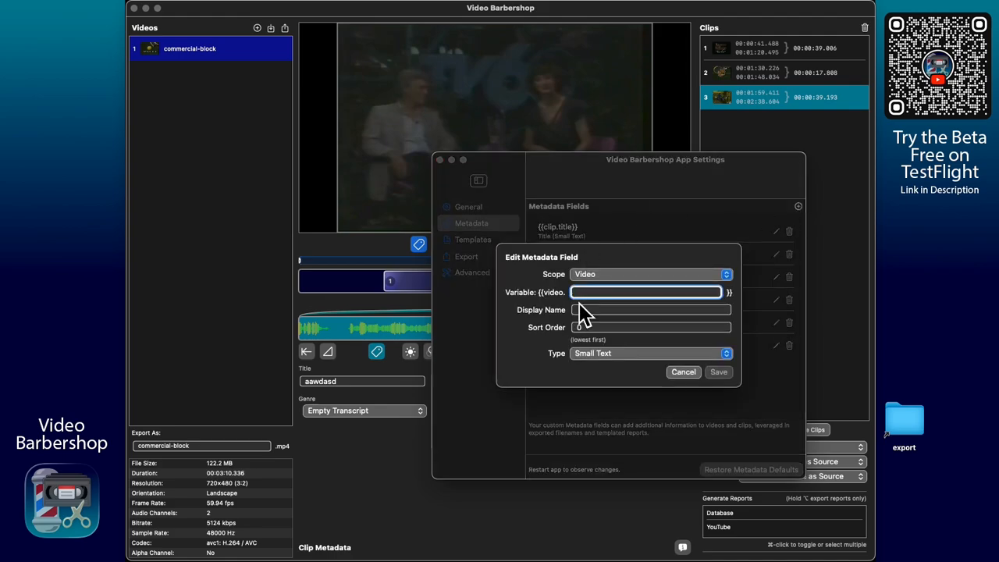
click(618, 274)
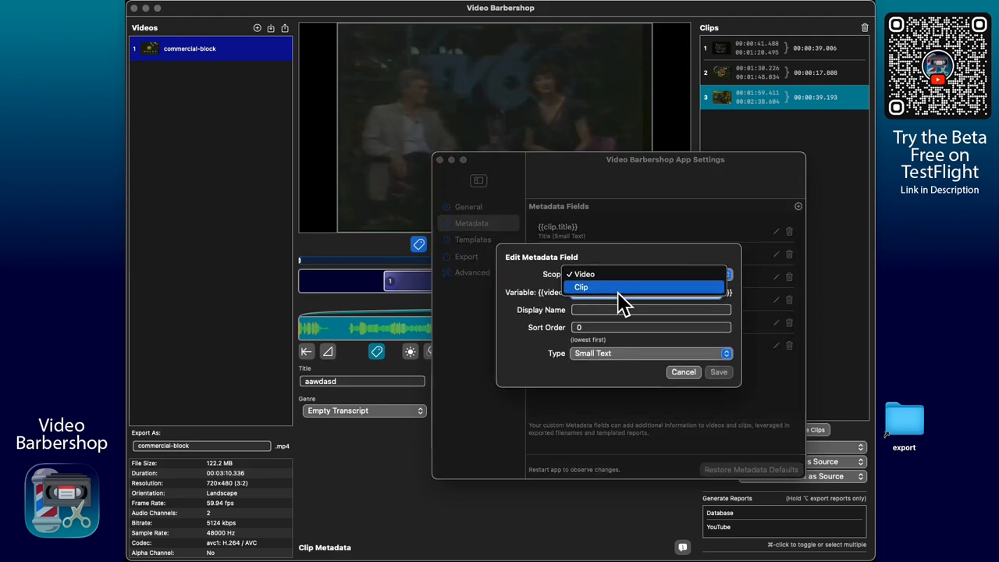
click(618, 278)
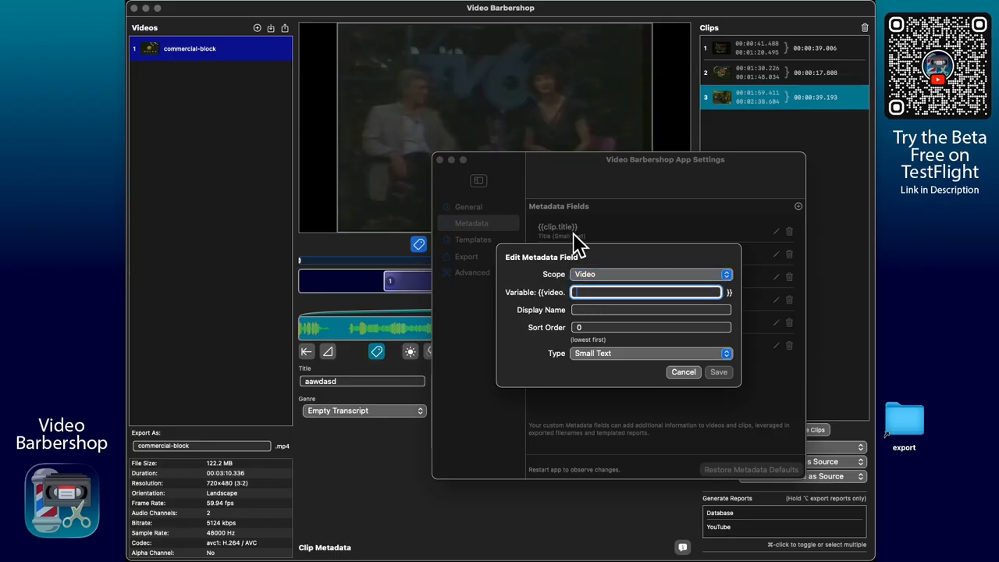
click(598, 277)
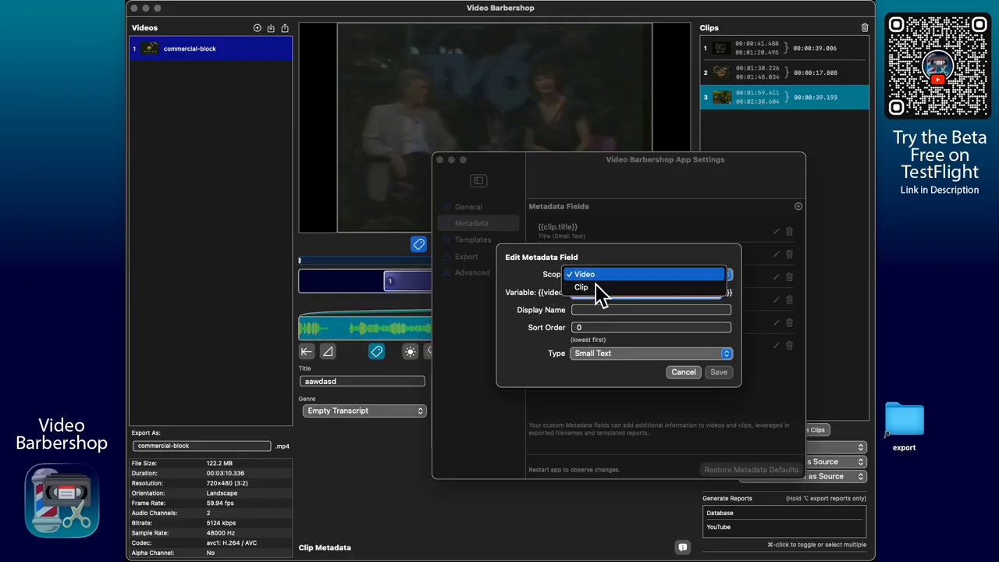
click(597, 290)
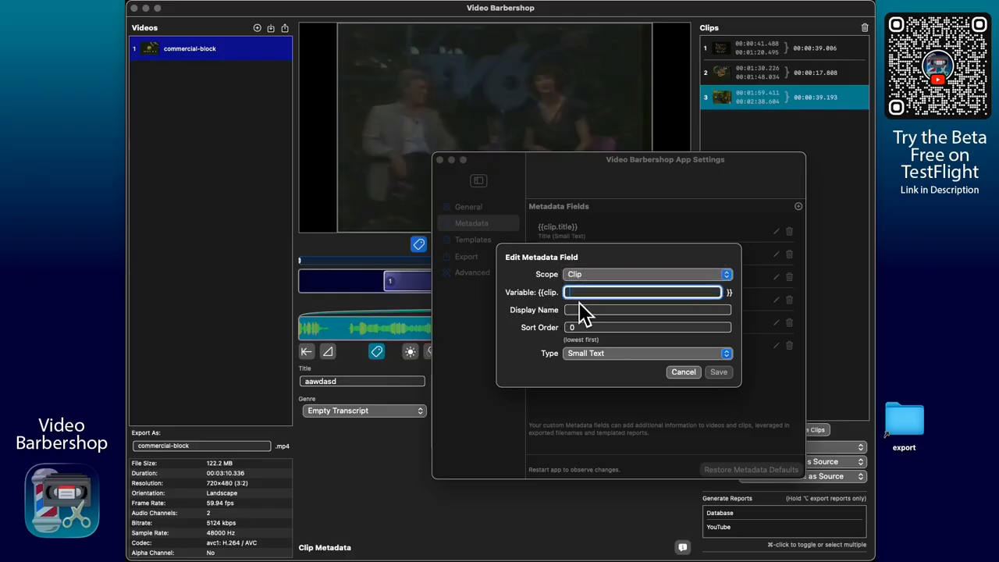
click(588, 278)
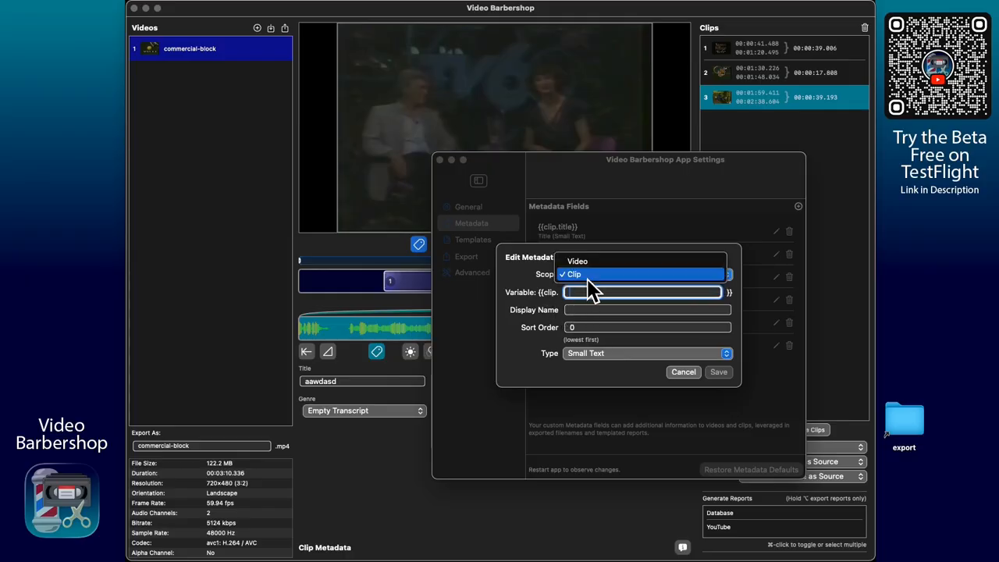
click(578, 261)
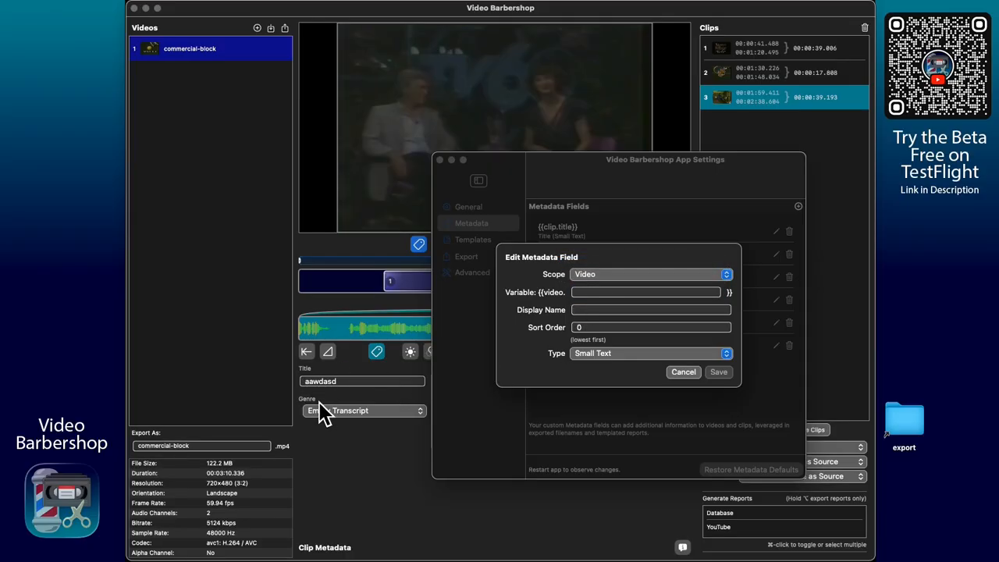
Examine the available type options for the new metadata field and cancel its creation.
click(617, 355)
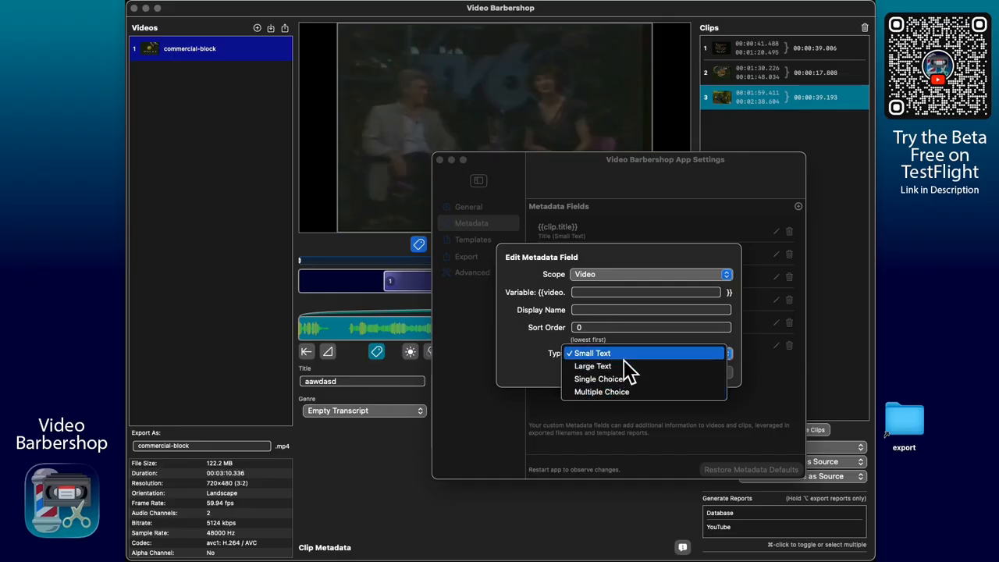
click(625, 357)
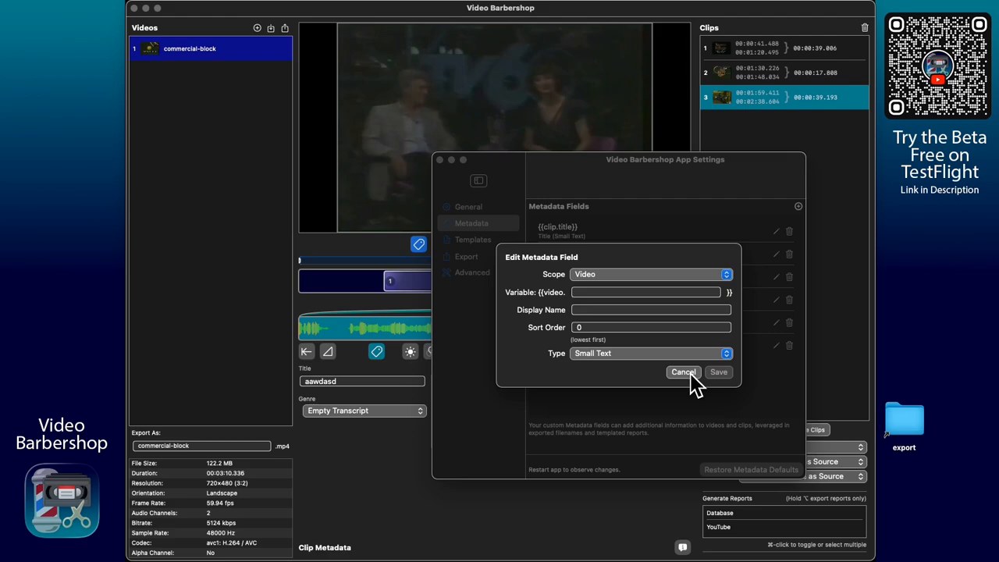
click(683, 372)
Check the third clip's title and genre choices, and set its sub-genre to Automotive.
drag(539, 165, 679, 171)
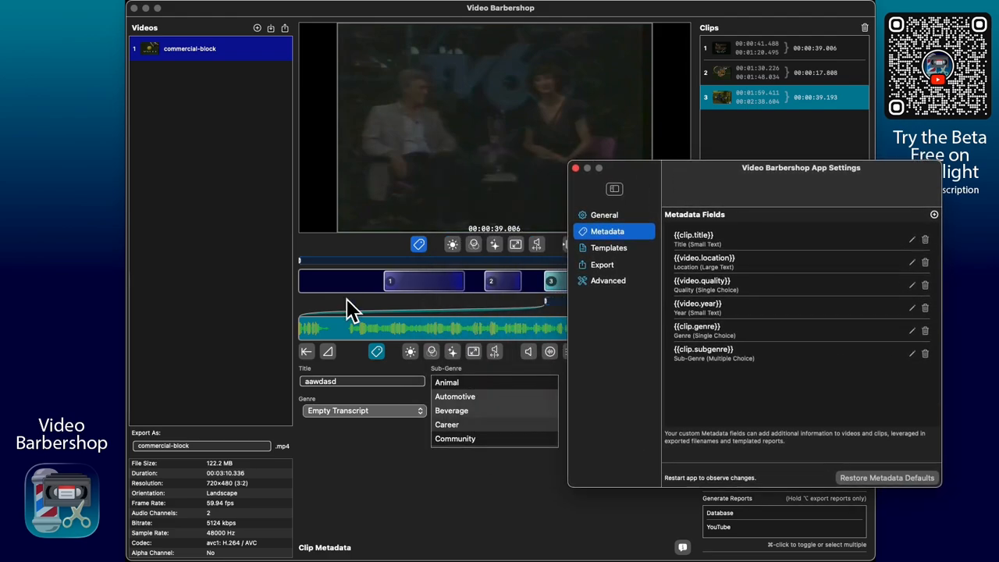
click(375, 384)
click(381, 414)
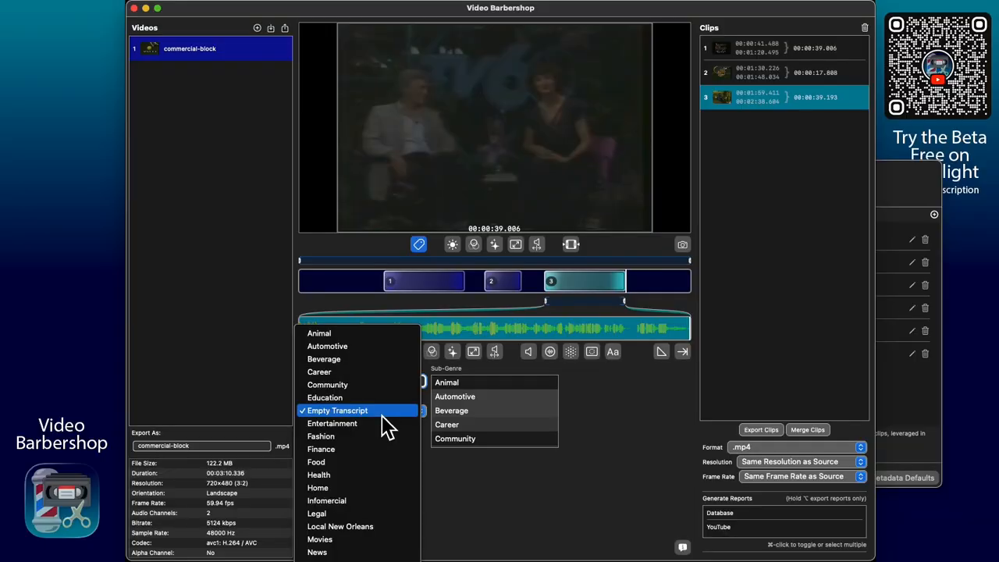
click(477, 488)
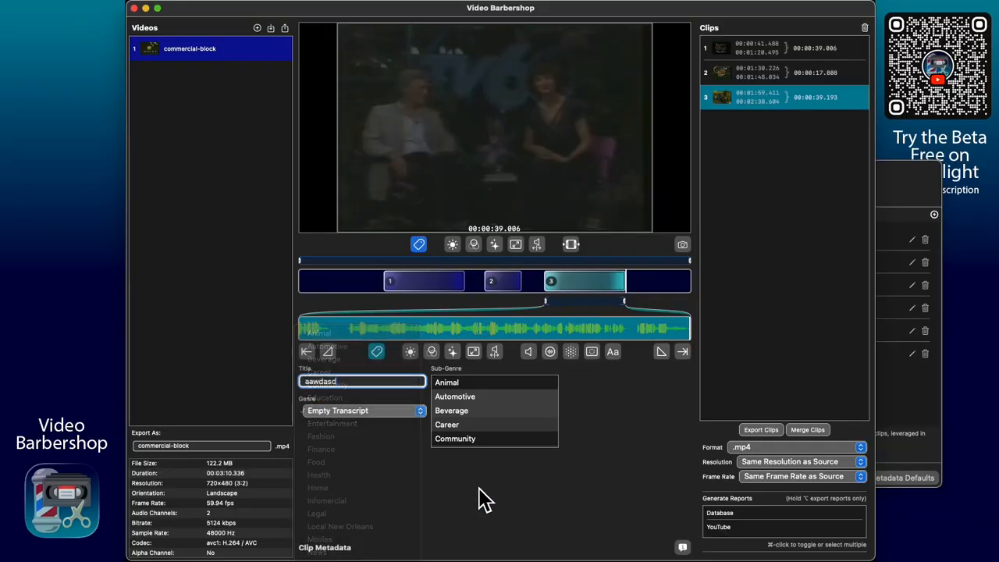
drag(484, 405, 487, 396)
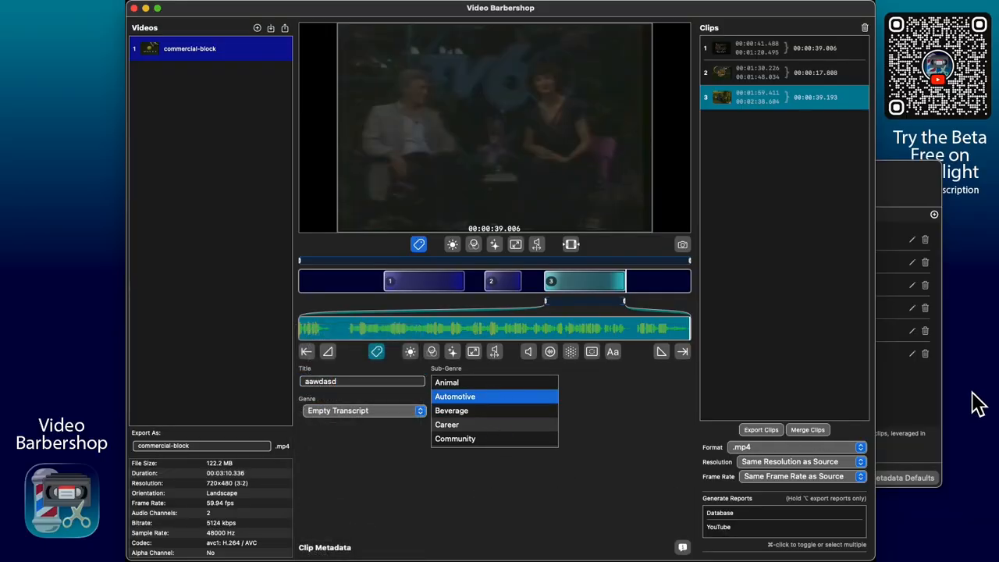
Change the clip title metadata field's type to Large Text and save the definition.
click(919, 412)
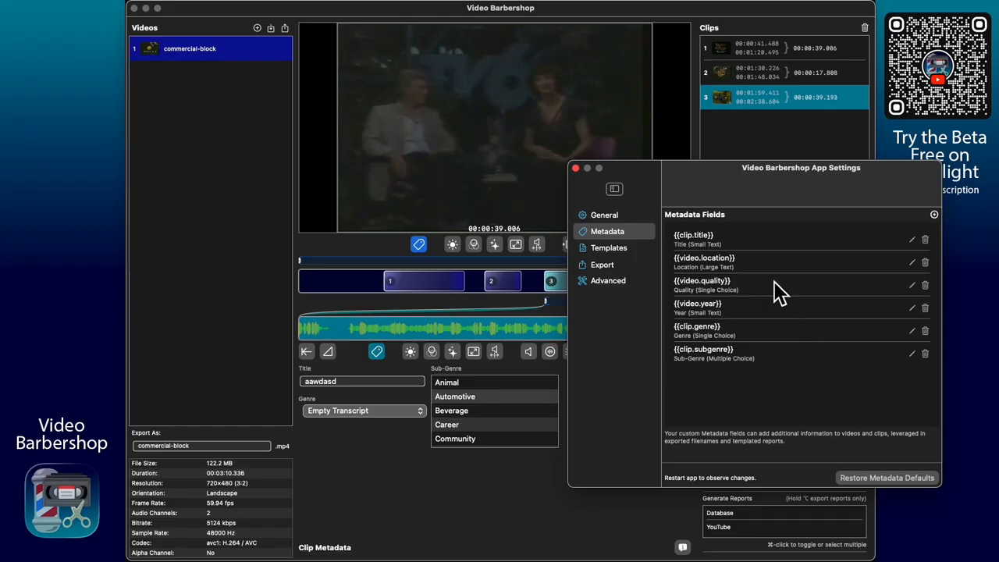
click(914, 241)
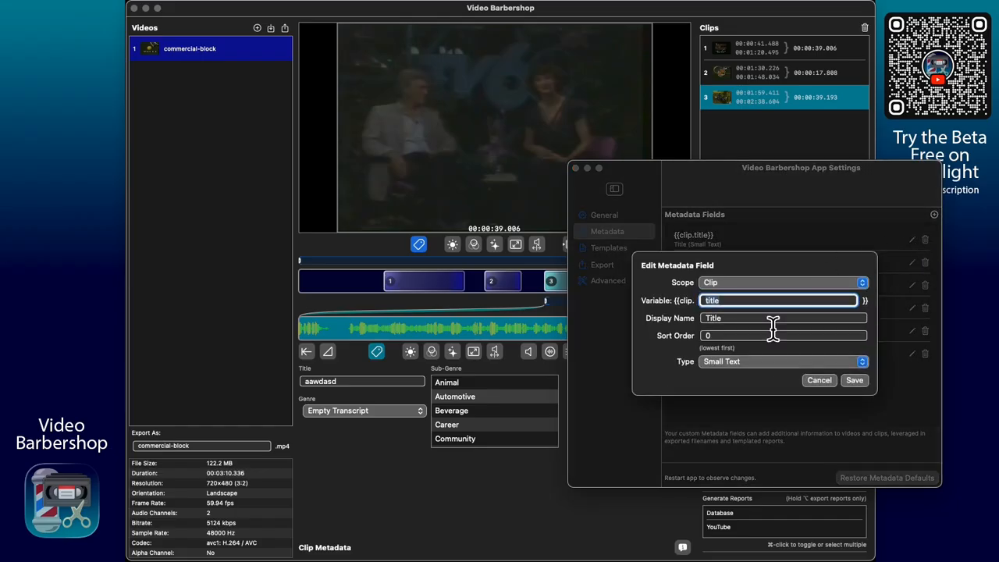
click(753, 367)
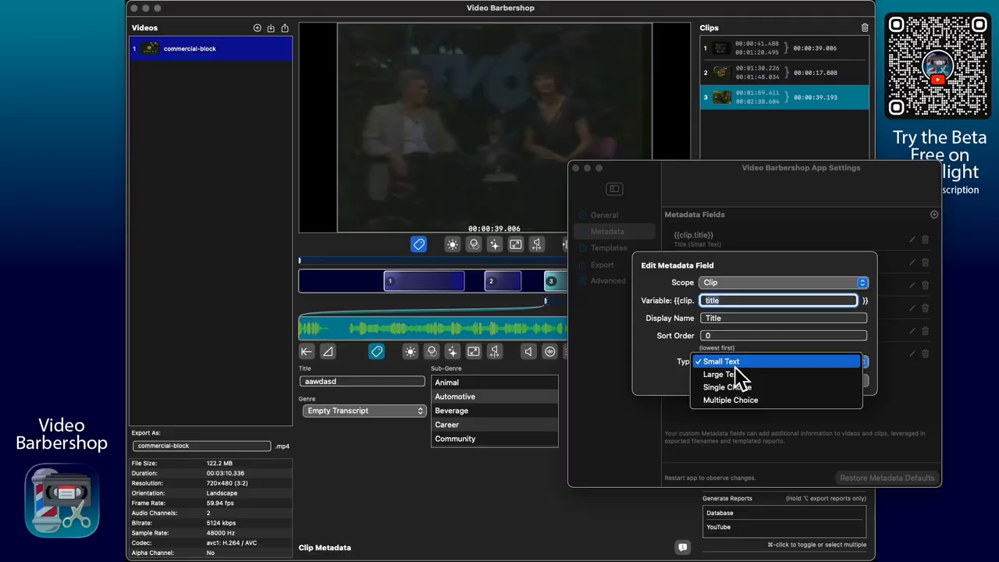
click(736, 368)
click(767, 364)
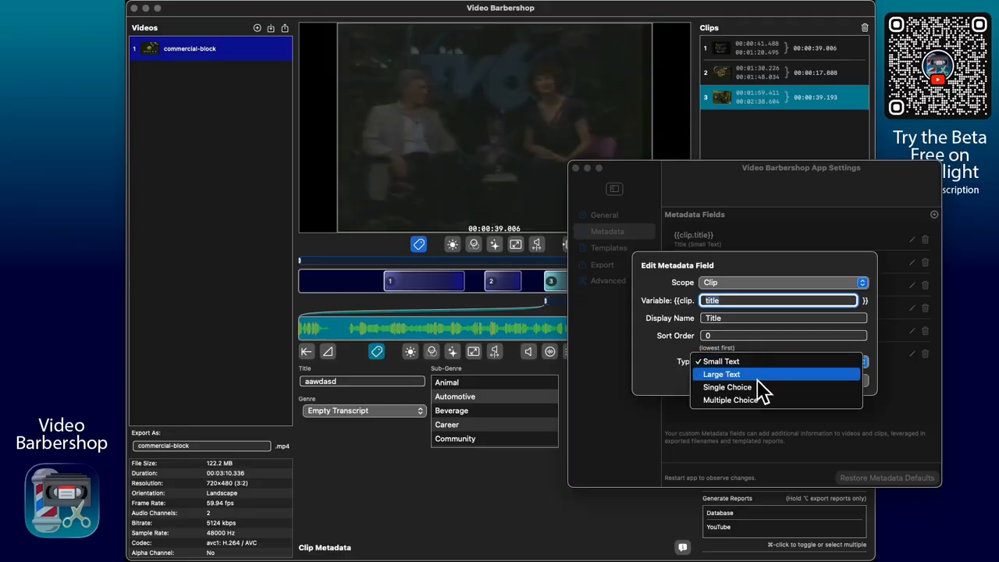
click(758, 379)
click(853, 381)
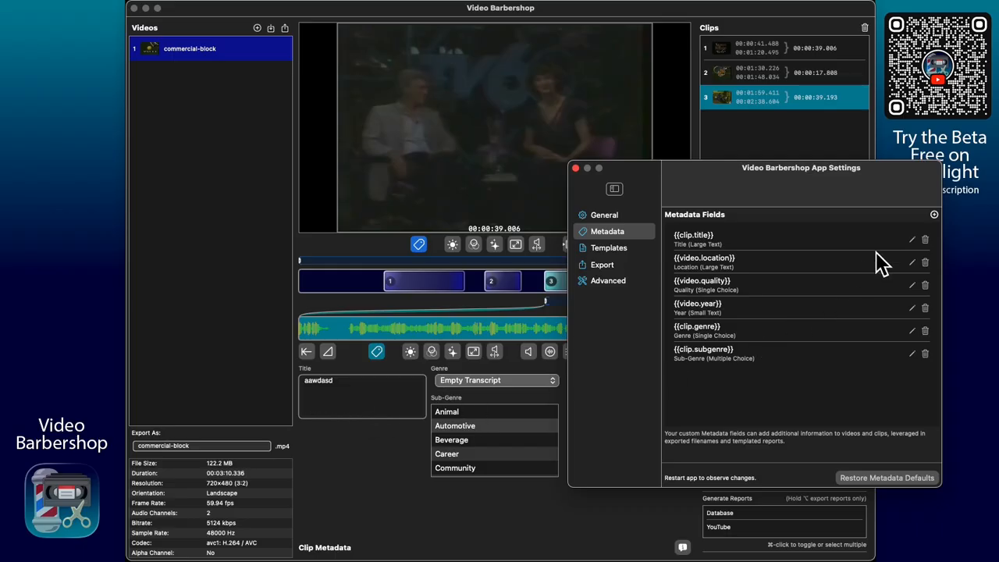
Set the clip title metadata field's type back to Small Text and save it.
click(912, 241)
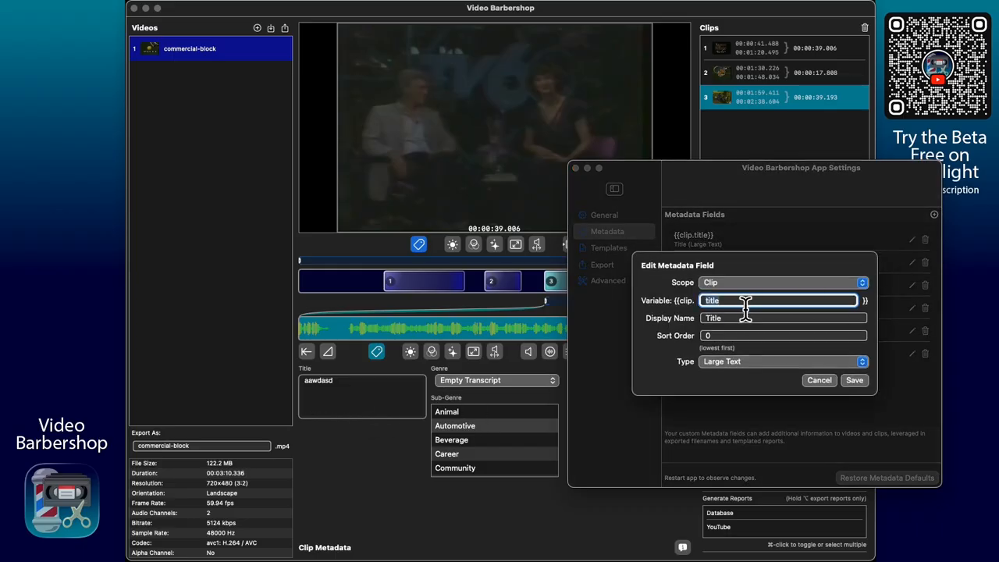
click(754, 365)
click(721, 349)
click(856, 381)
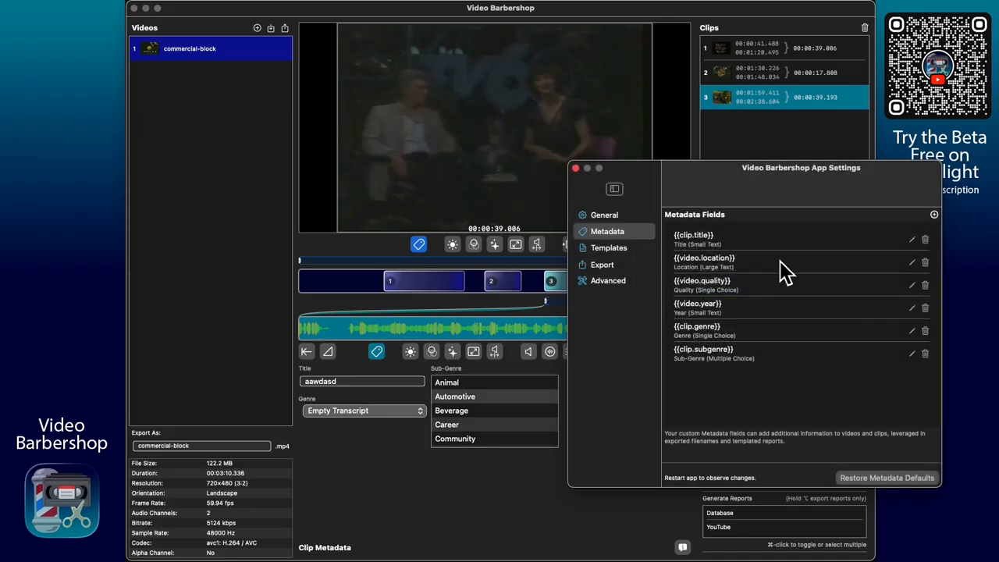
Examine the clip genre field's type options and comma-separated allowed values, and save the definition as is.
click(913, 332)
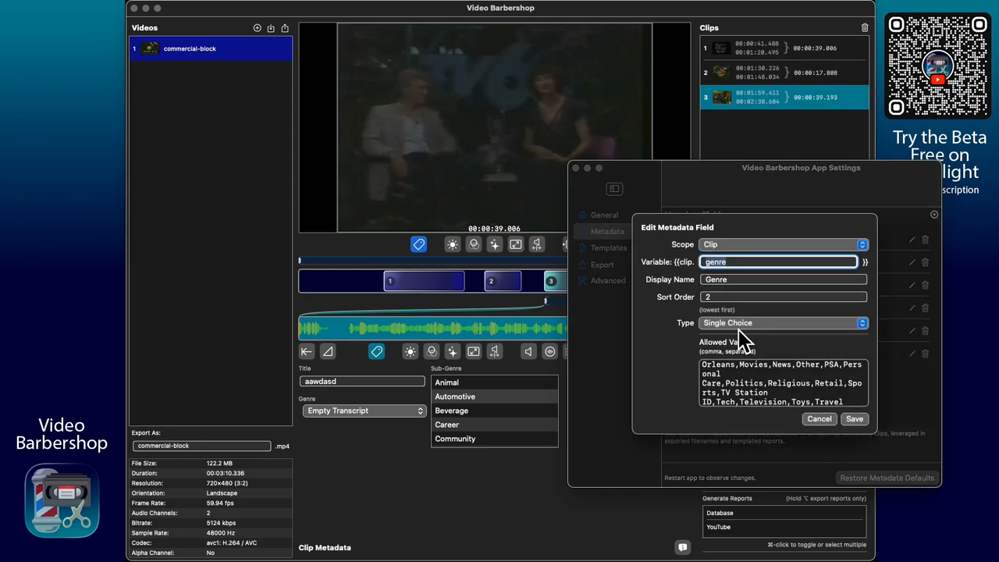
click(777, 327)
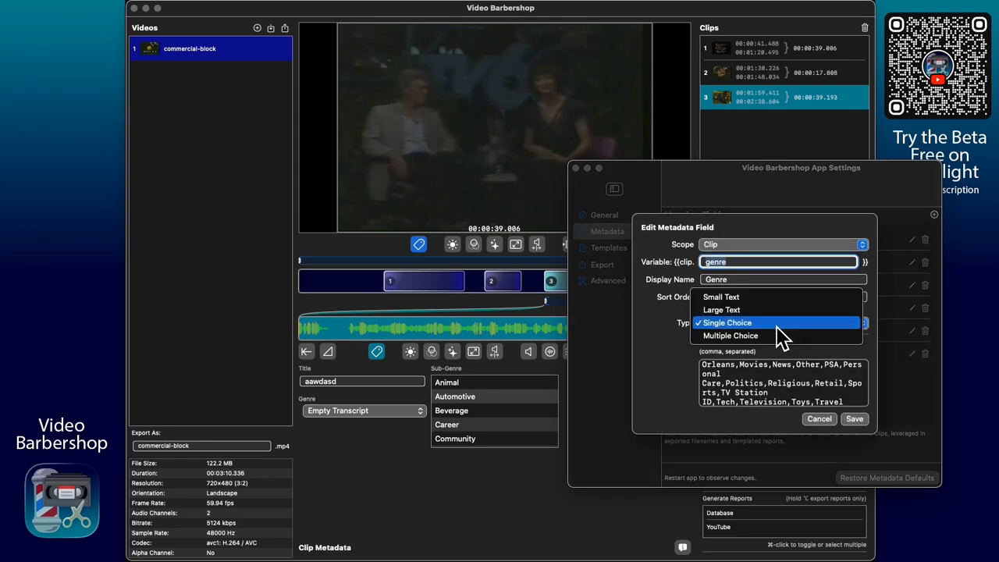
click(777, 327)
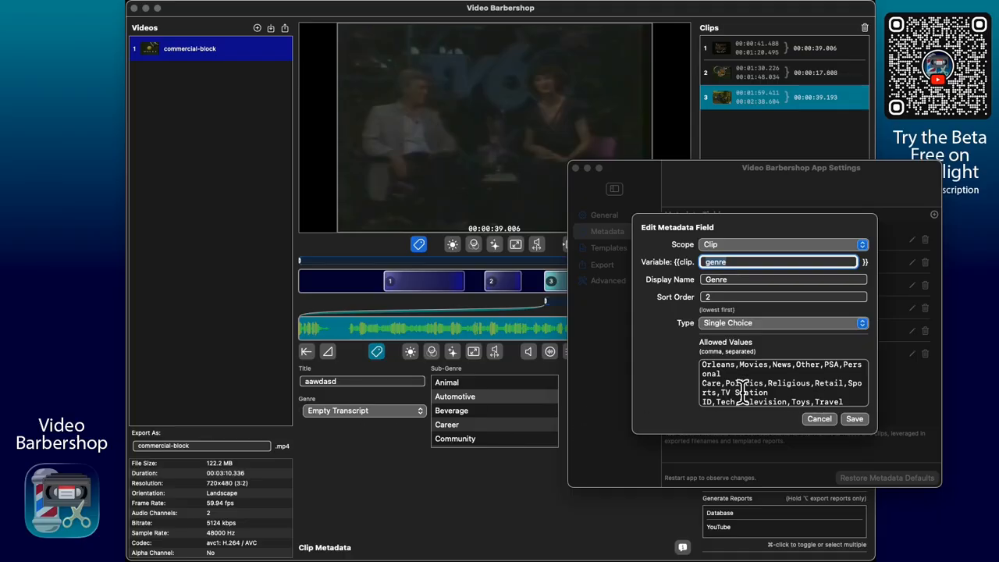
click(855, 419)
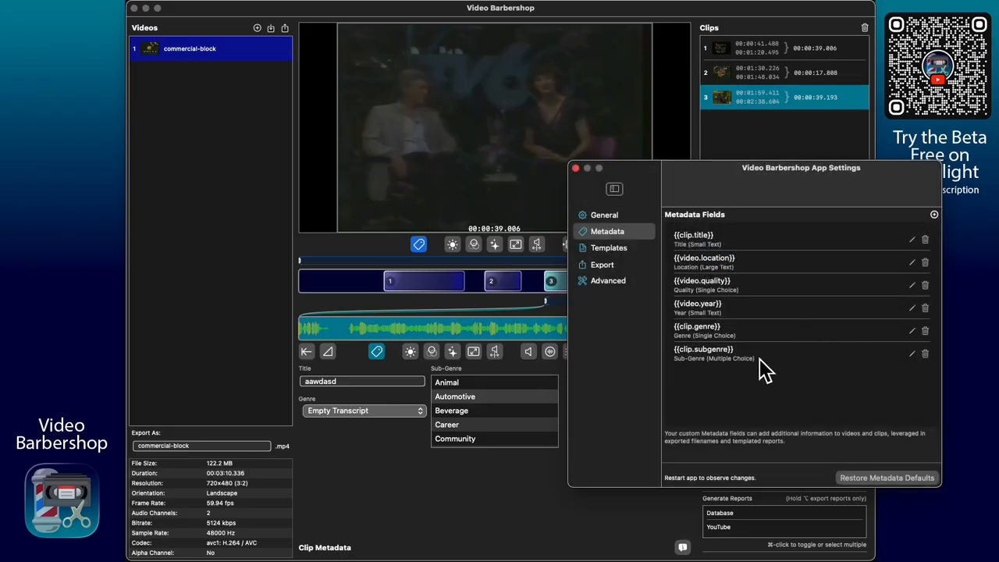
Examine the clip sub-genre field's type options, sort order and allowed values, and close its definition.
click(912, 354)
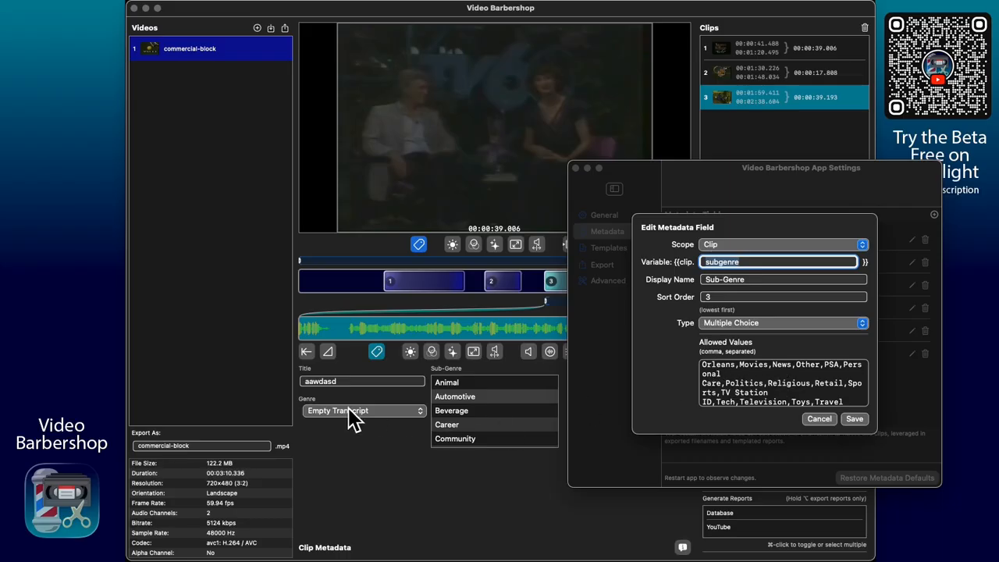
click(767, 325)
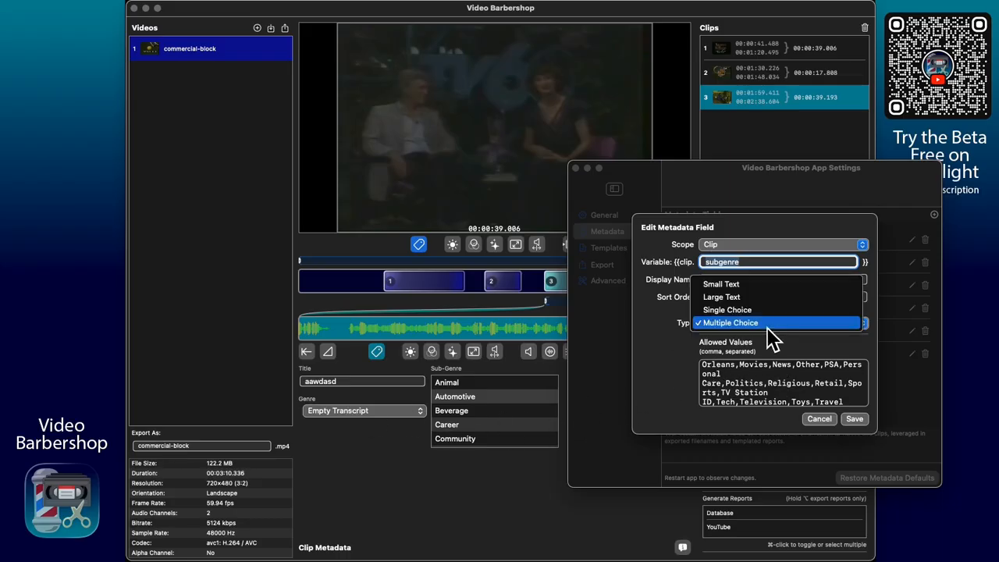
click(727, 327)
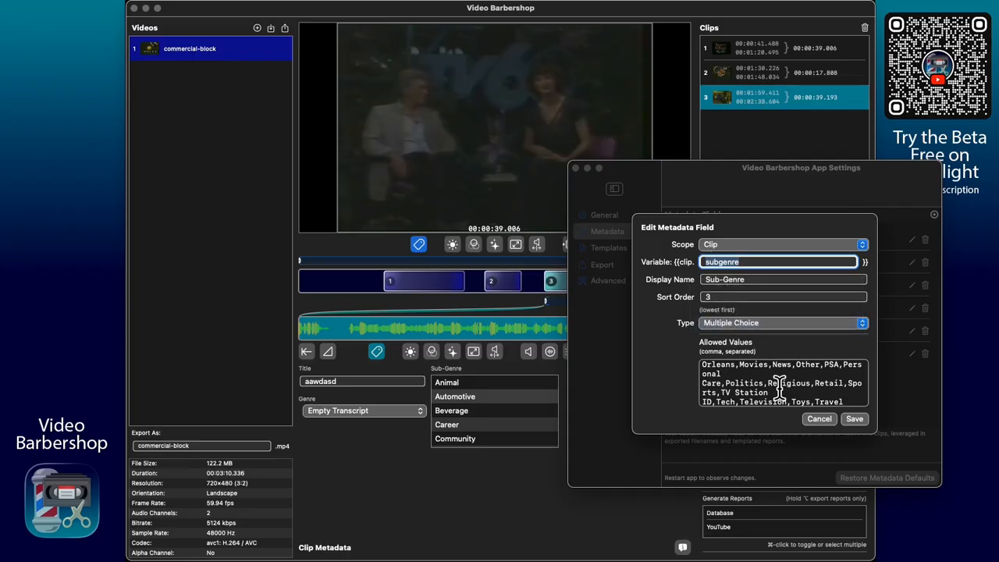
click(708, 297)
text(3)
click(838, 421)
drag(739, 205, 824, 195)
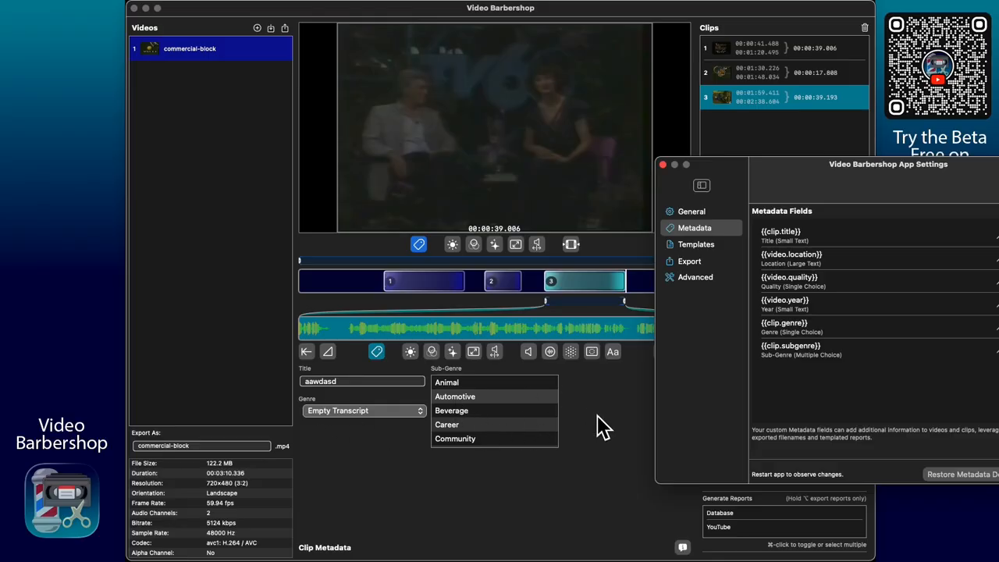
drag(781, 183, 646, 184)
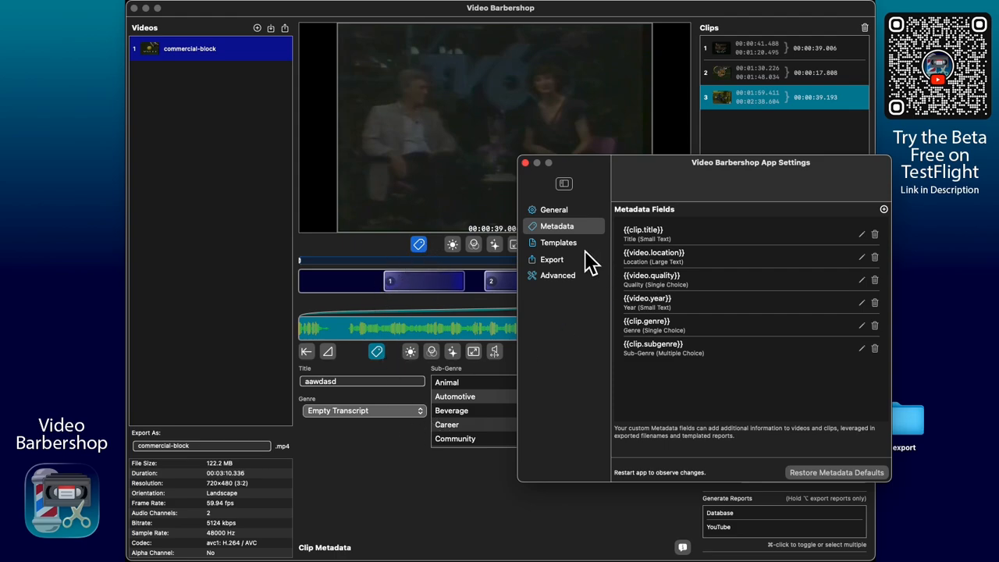
Look over the metadata macros and report templates in the app settings, and close the settings.
click(558, 243)
drag(630, 187, 498, 182)
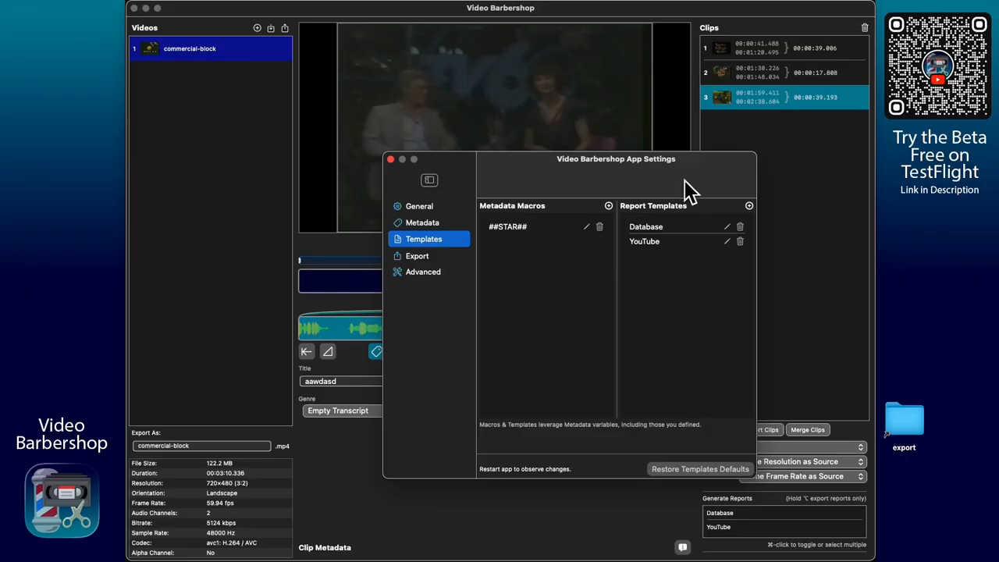
drag(705, 182, 660, 184)
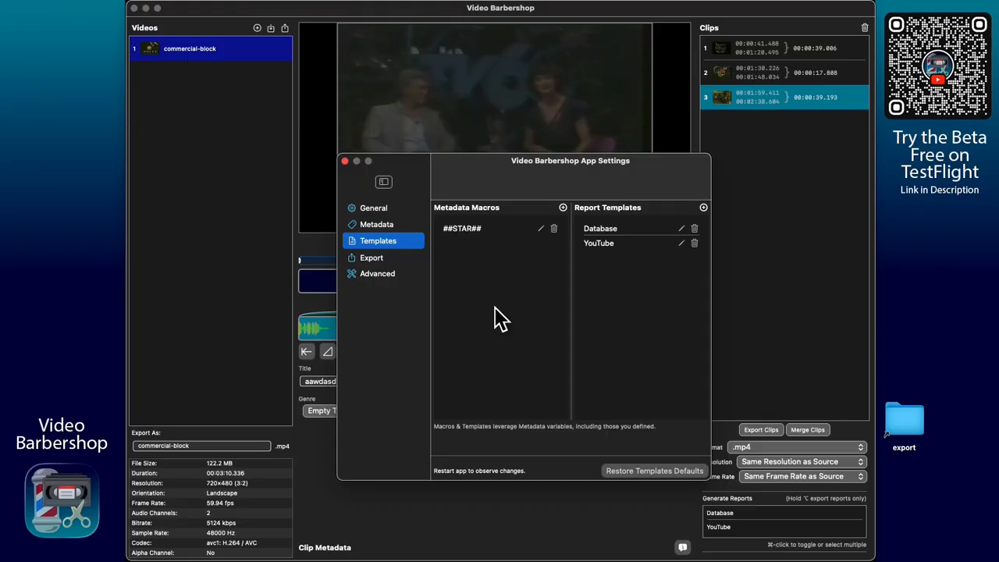
click(344, 161)
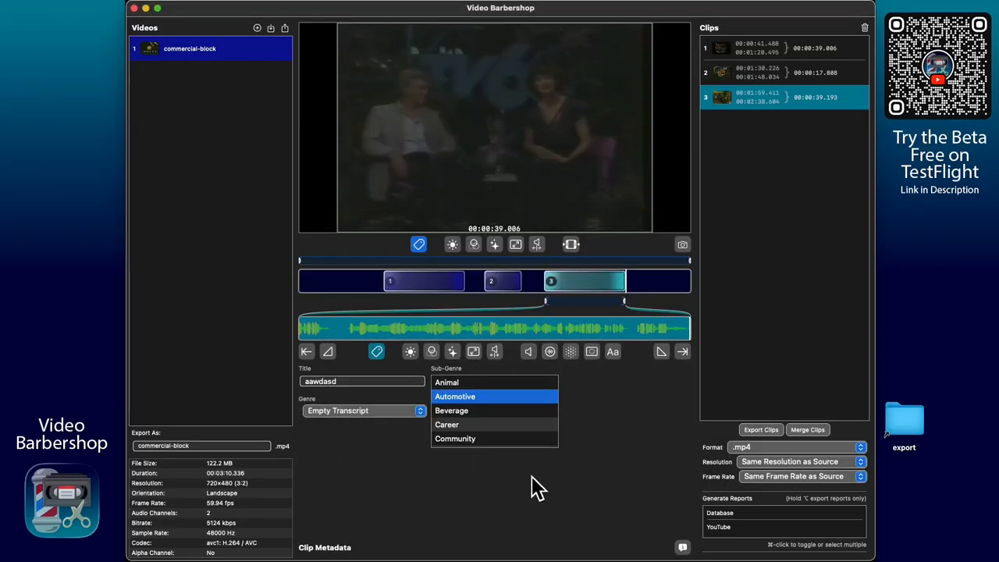
Delete all existing clips and, in the video clipping tools, place the playhead on the black frame at about 00:00:31.
click(865, 28)
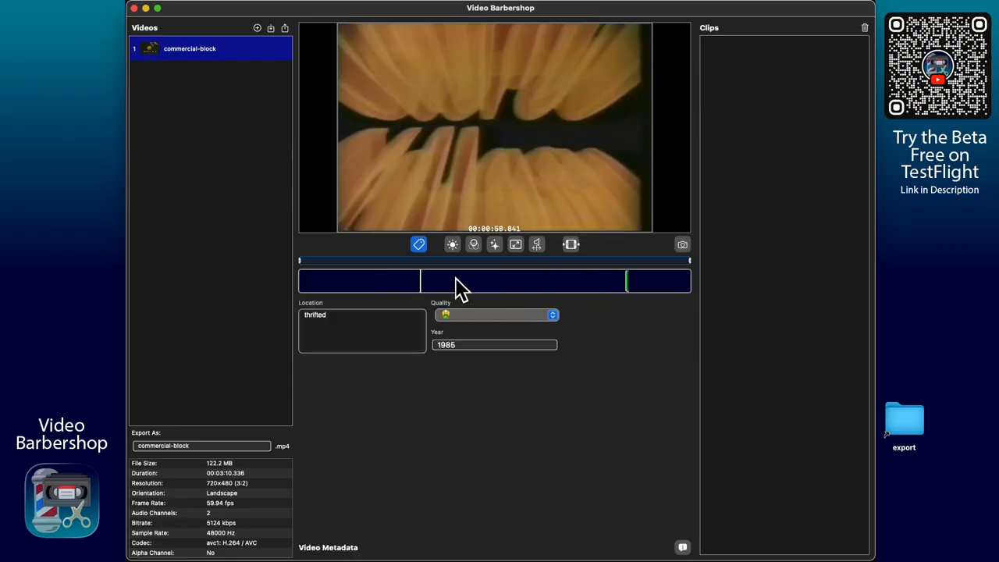
drag(421, 281, 347, 285)
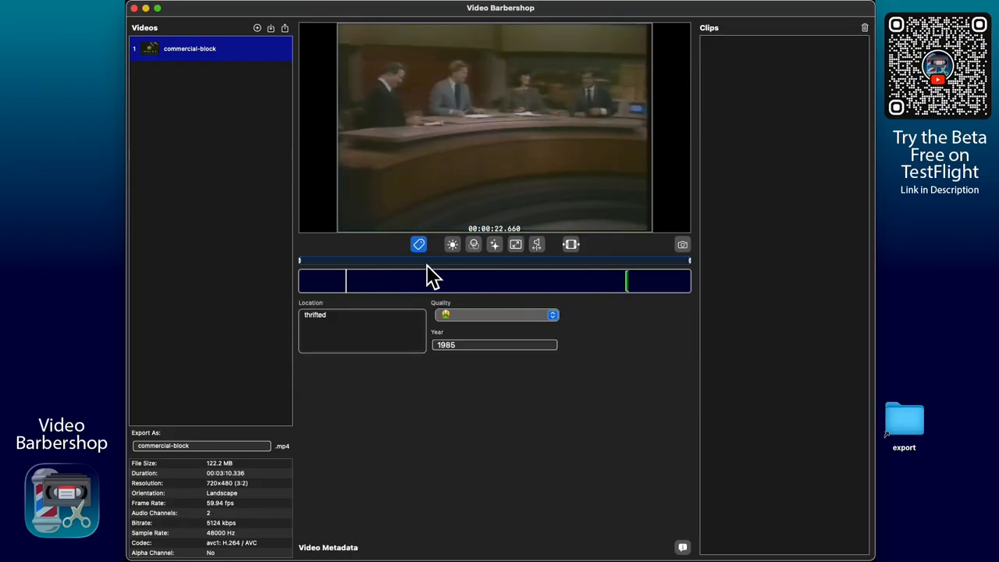
click(570, 245)
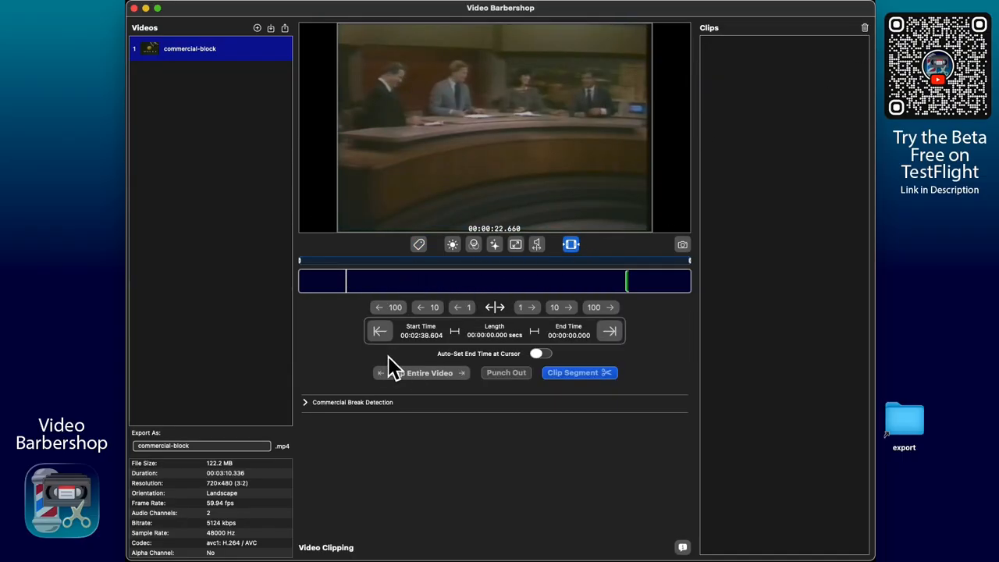
click(341, 286)
drag(341, 286, 363, 284)
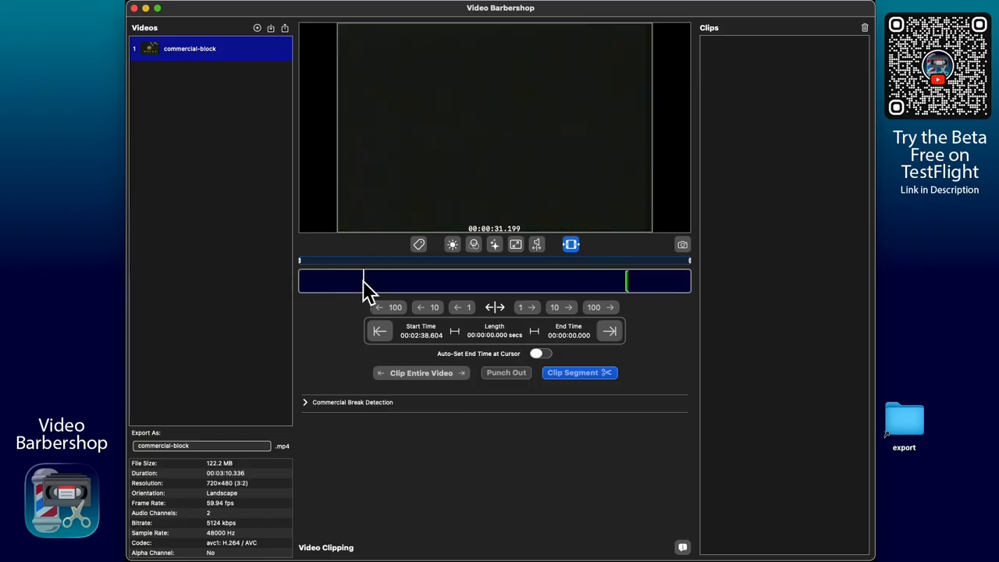
Set the commercial break detection thresholds from the current black frame, and clip all breaks in the video.
click(349, 406)
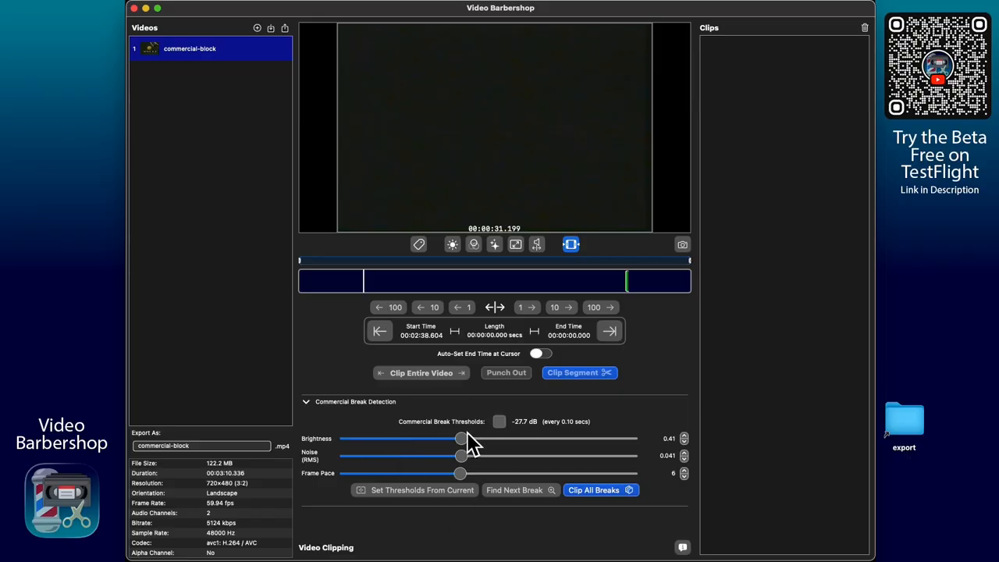
mouse_move(523, 67)
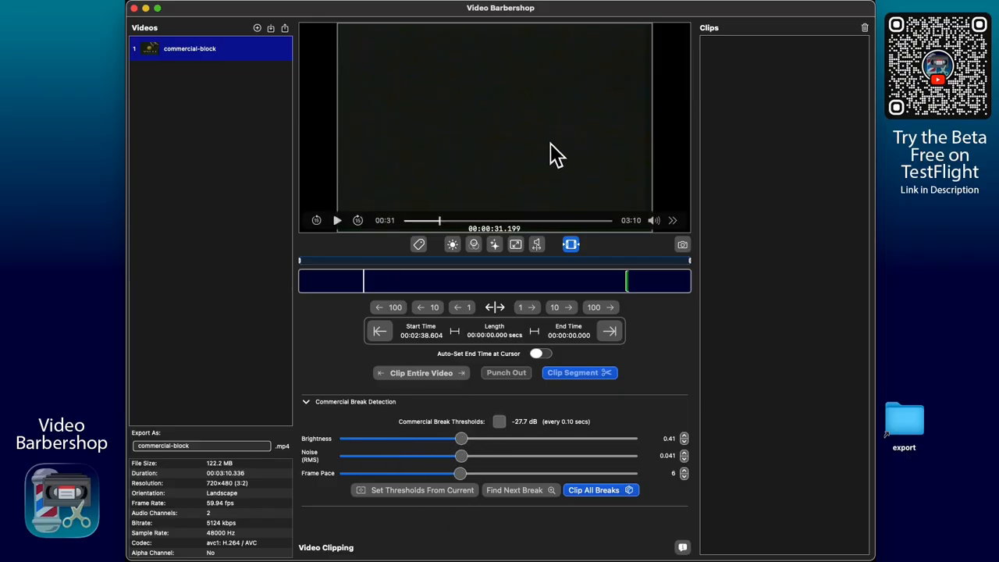
click(434, 495)
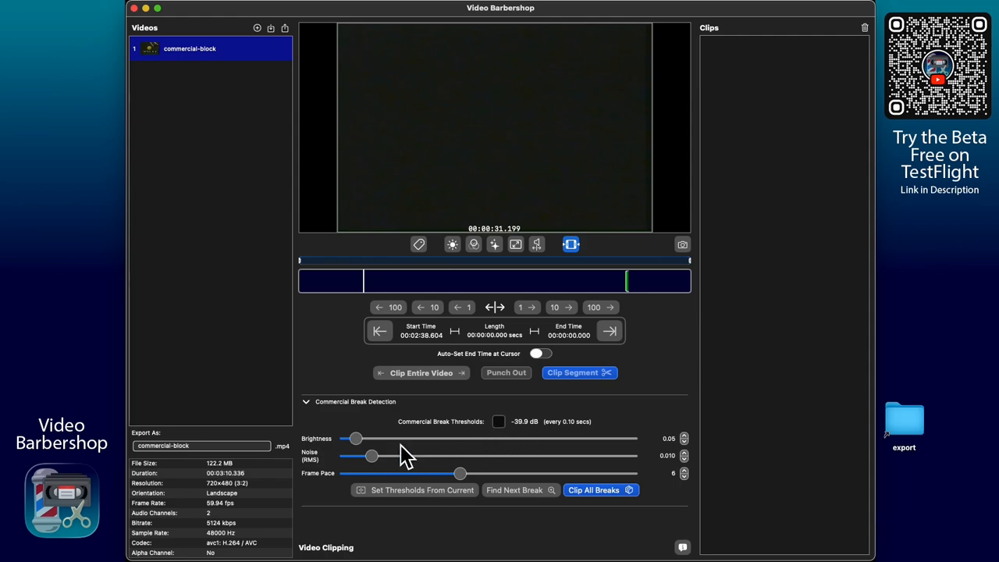
mouse_move(449, 195)
click(595, 492)
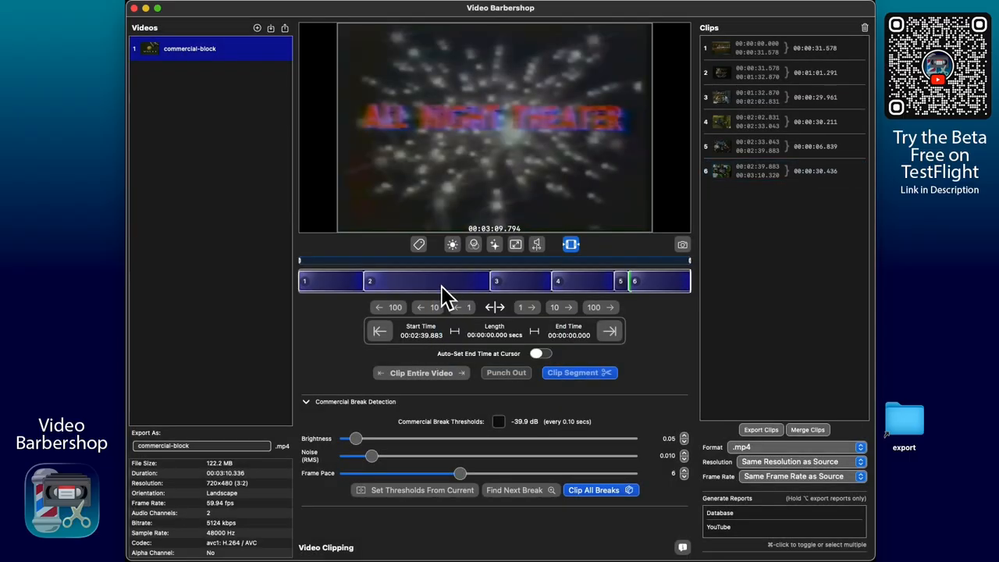
Split the second clip at the black frame about 31 seconds into it.
click(442, 287)
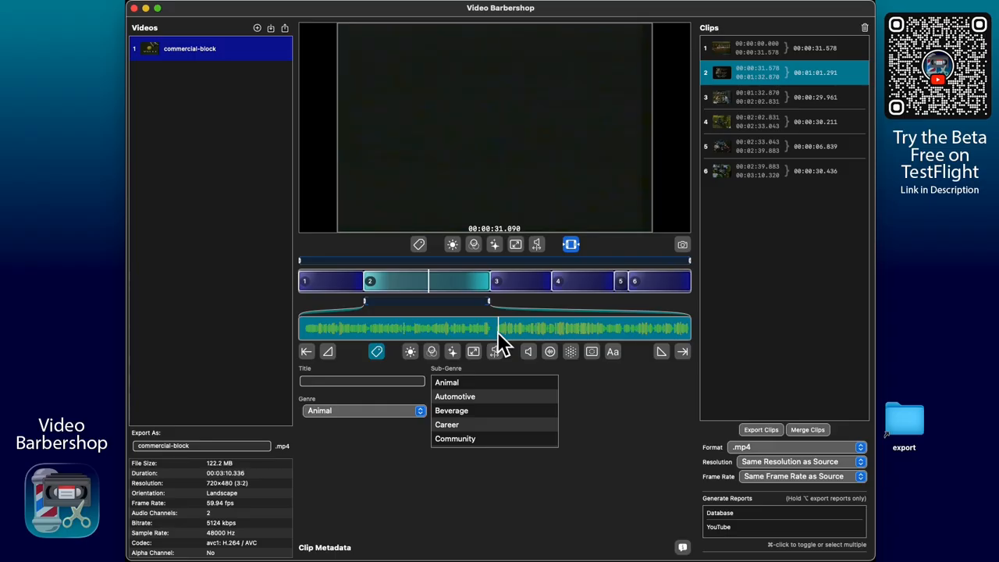
click(310, 355)
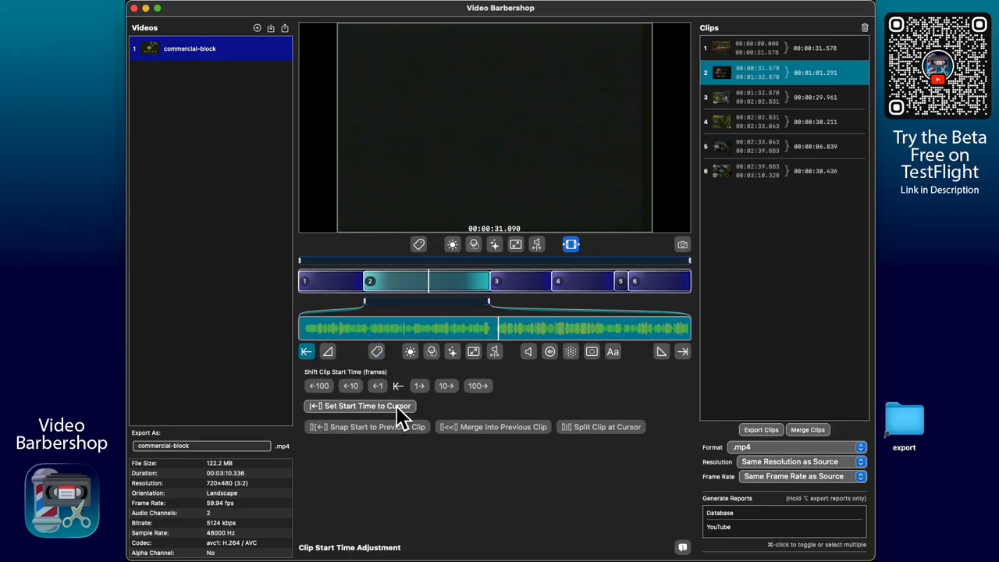
click(624, 434)
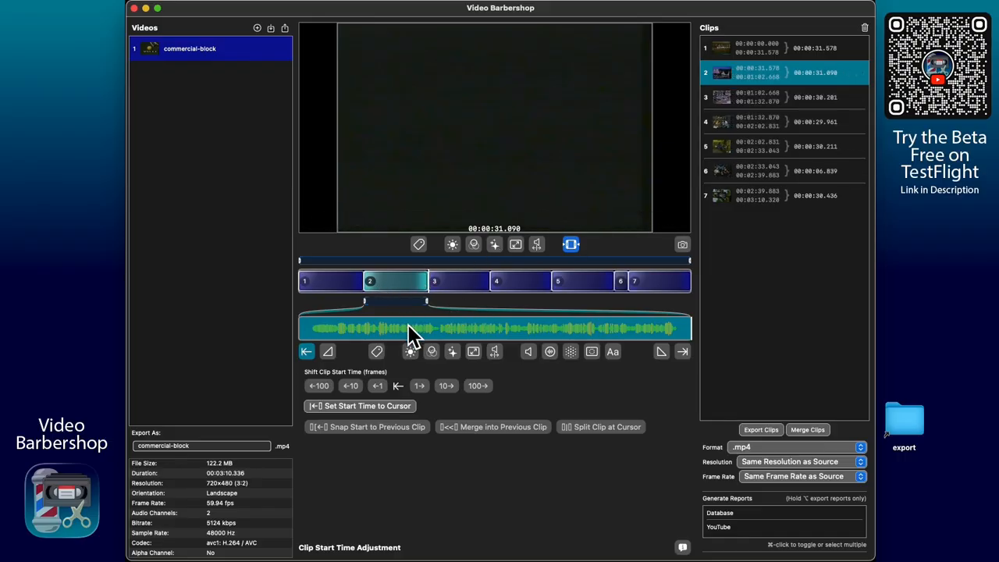
Set the quality in the video's metadata to Meh.
click(345, 283)
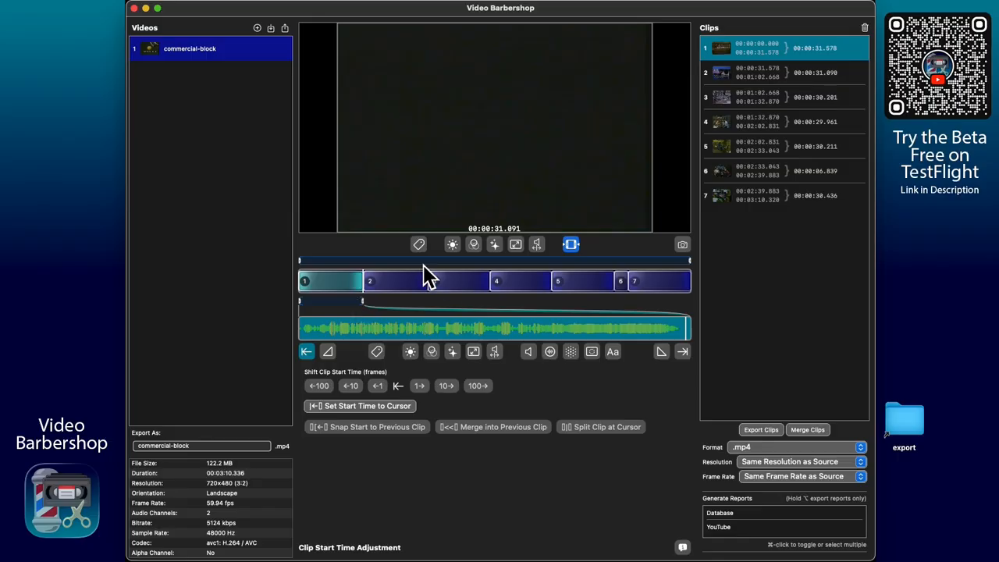
click(420, 244)
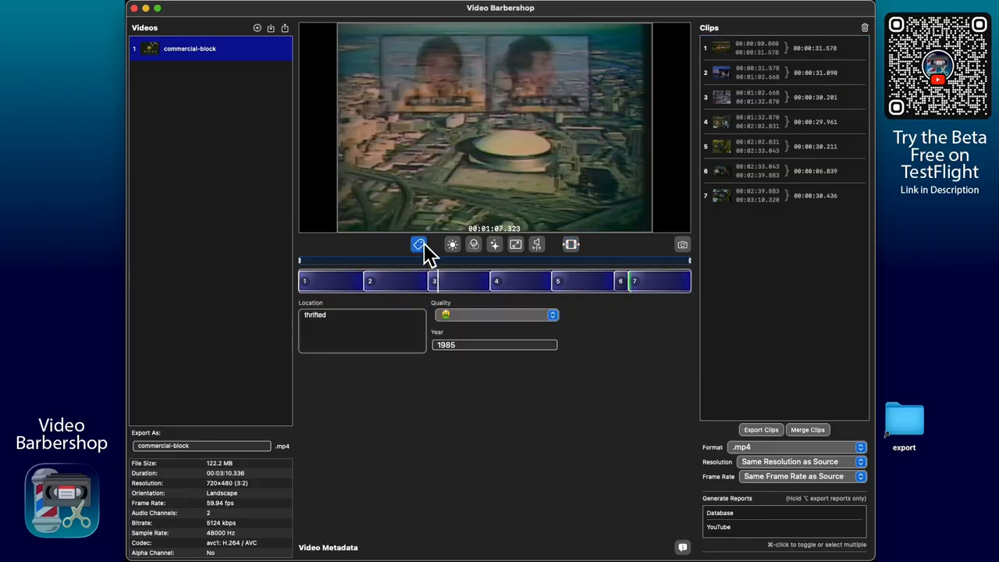
click(344, 326)
click(478, 316)
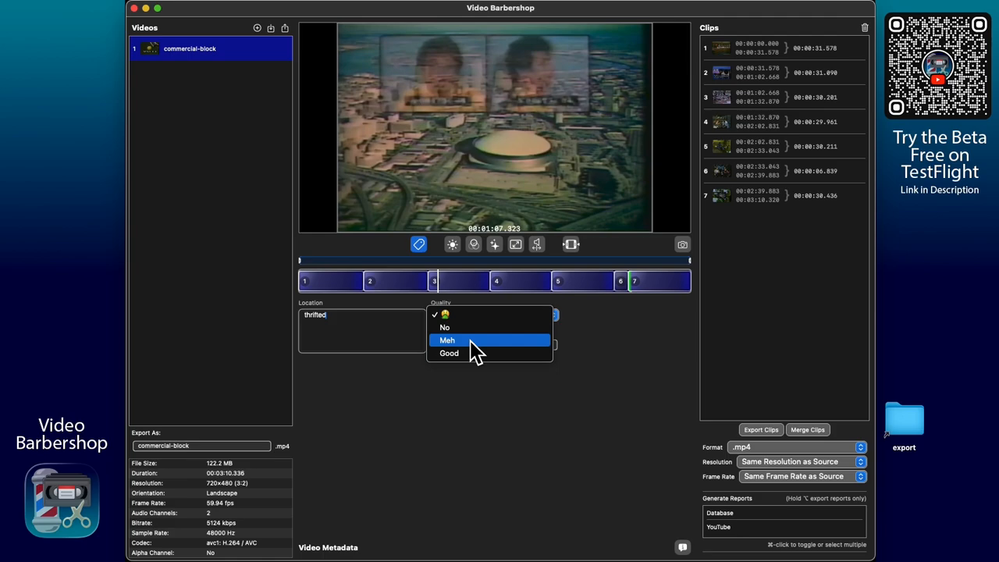
click(471, 342)
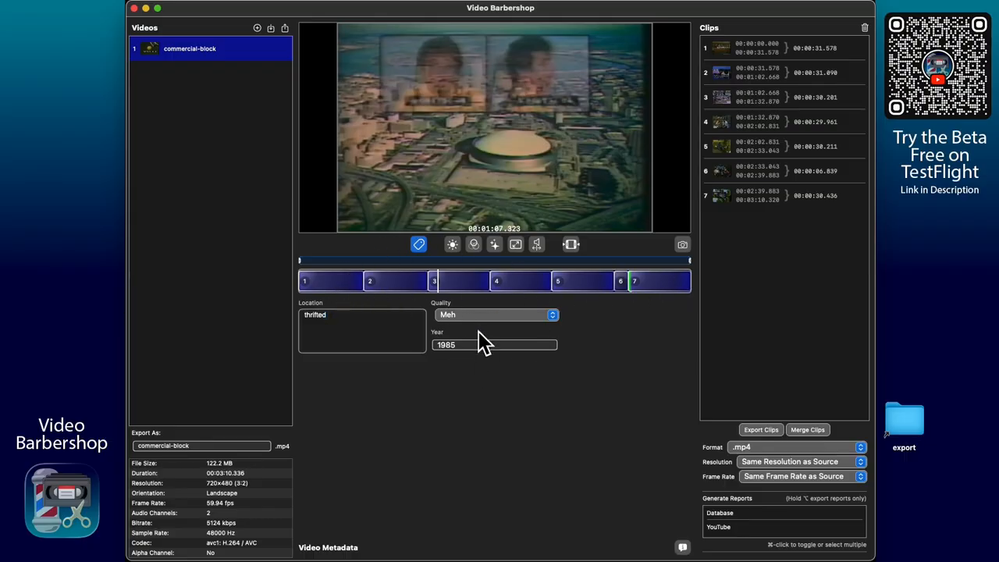
In the first clip's metadata, enter the title "news segment" and set the genre to News.
click(341, 285)
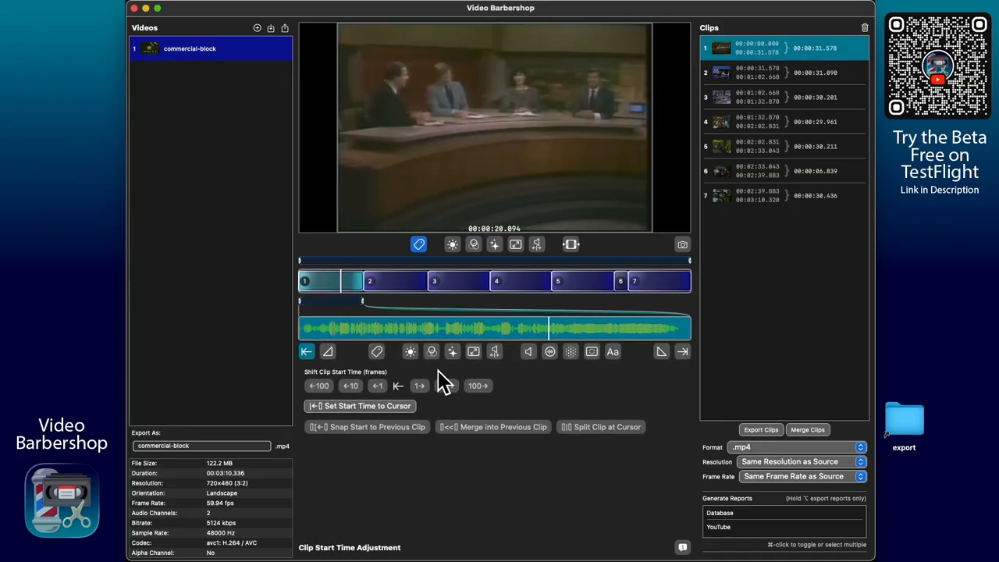
click(380, 355)
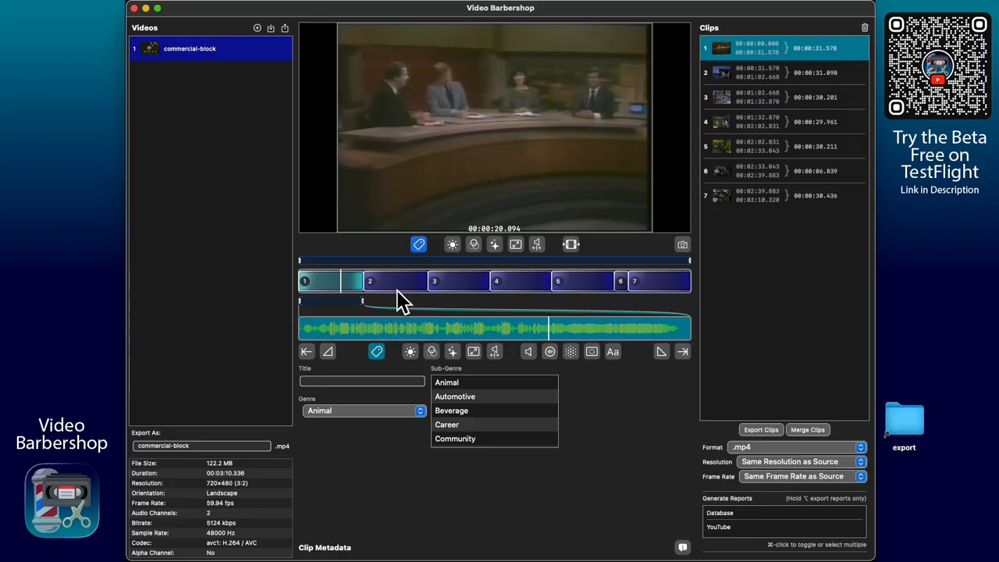
mouse_move(481, 124)
click(363, 382)
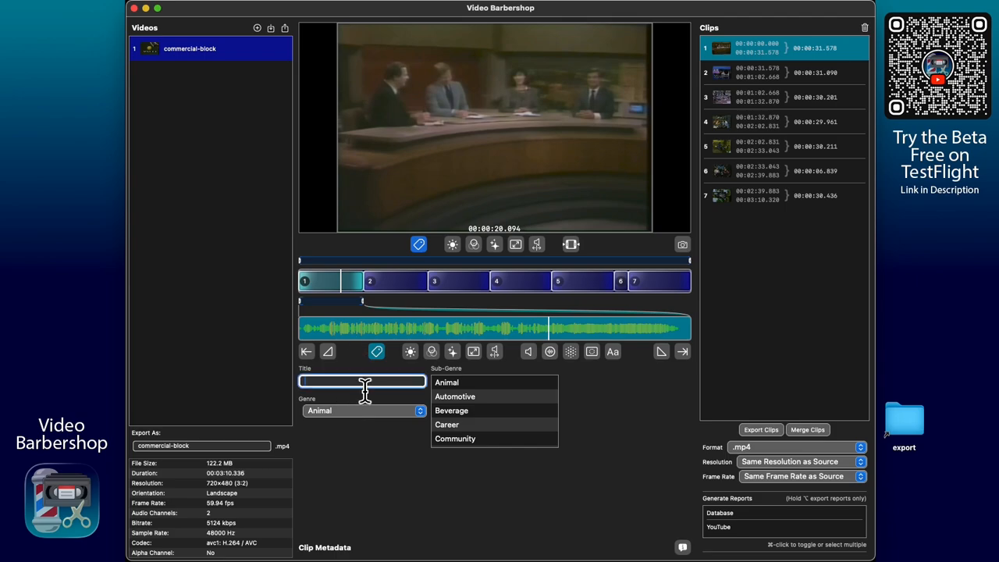
text(news segment)
click(381, 414)
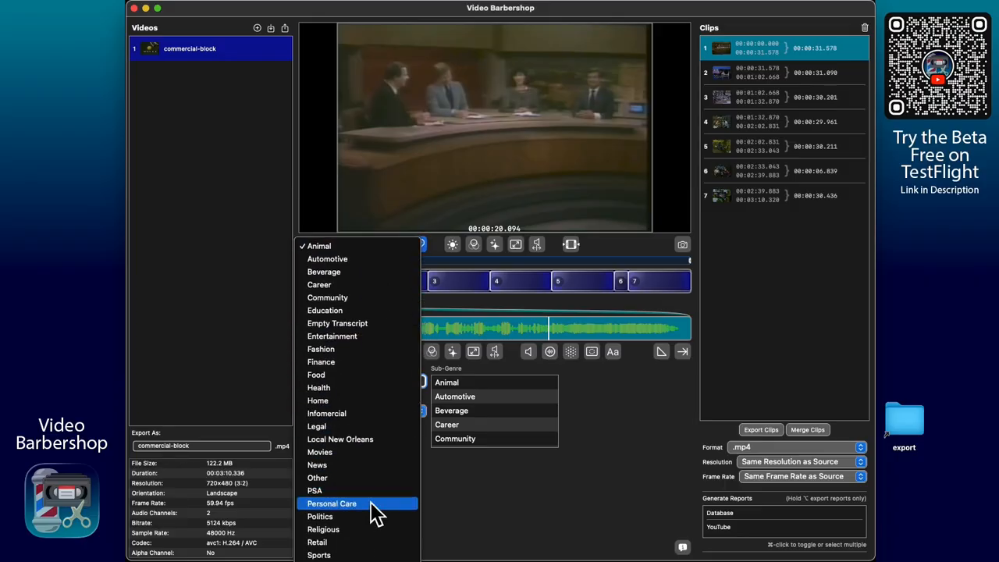
click(365, 467)
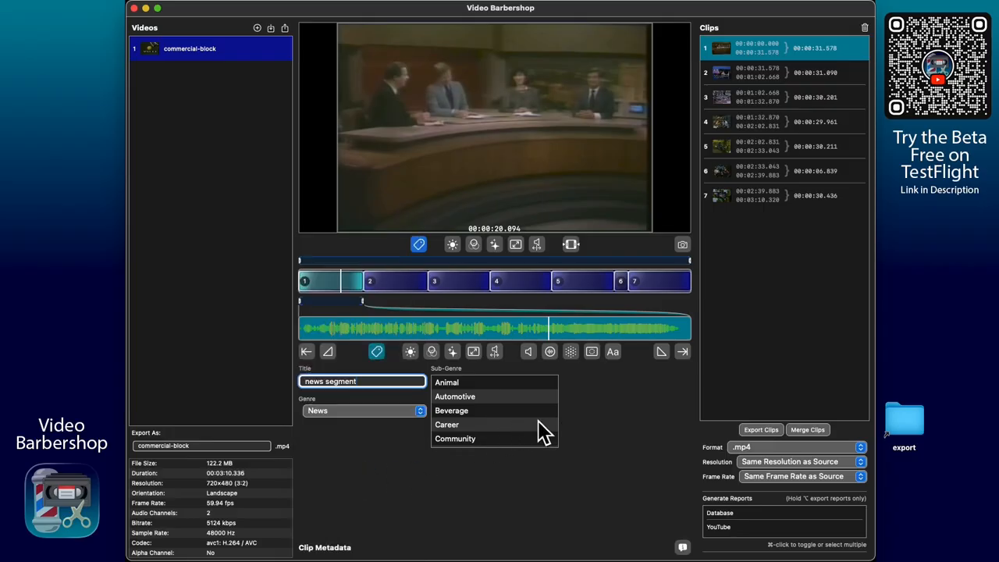
Set the first clip's sub-genre to TV Station ID.
scroll(538, 420, down, 2)
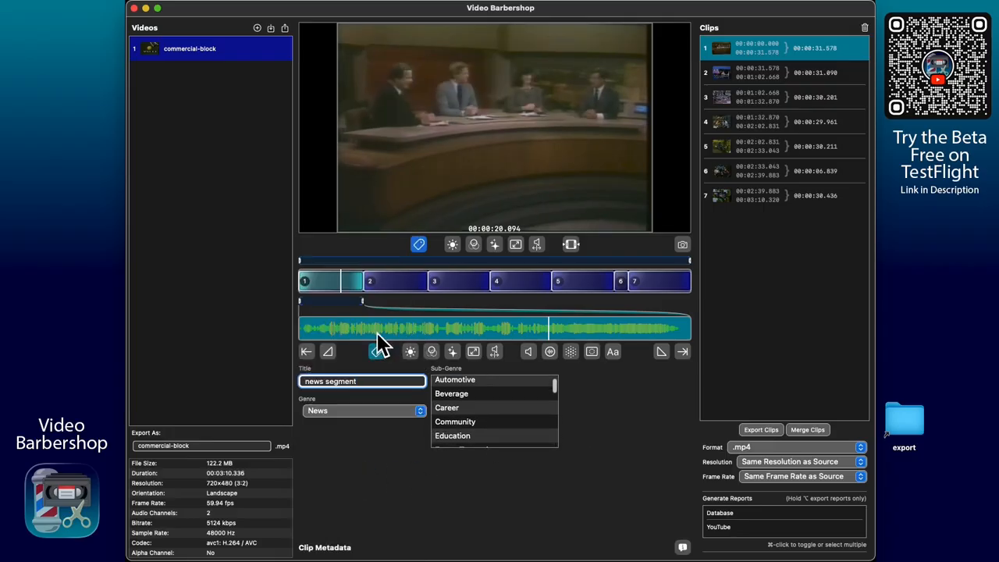
mouse_move(370, 328)
mouse_down()
mouse_move(705, 323)
mouse_move(365, 332)
mouse_up()
scroll(511, 419, down, 10)
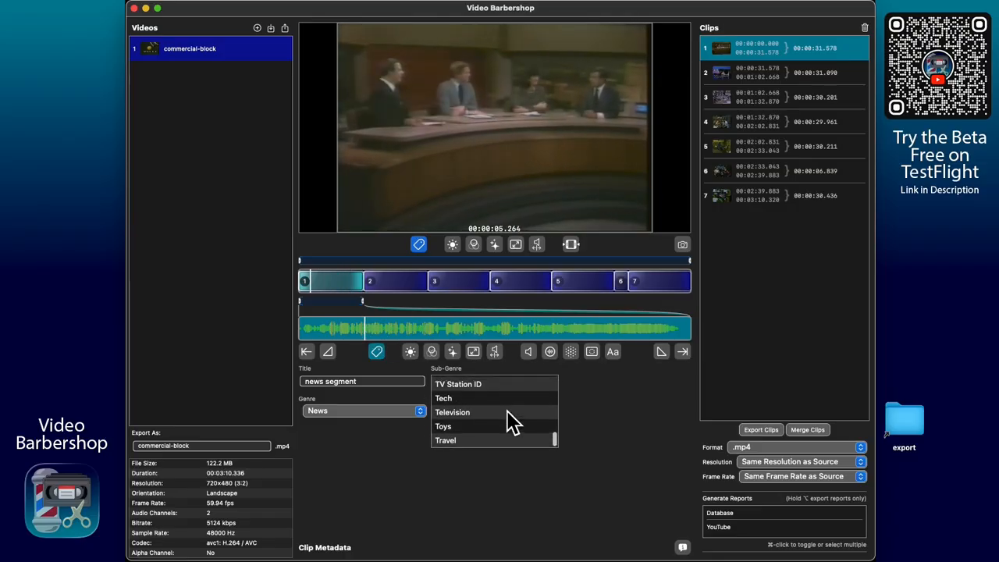
scroll(513, 422, up, 2)
click(478, 411)
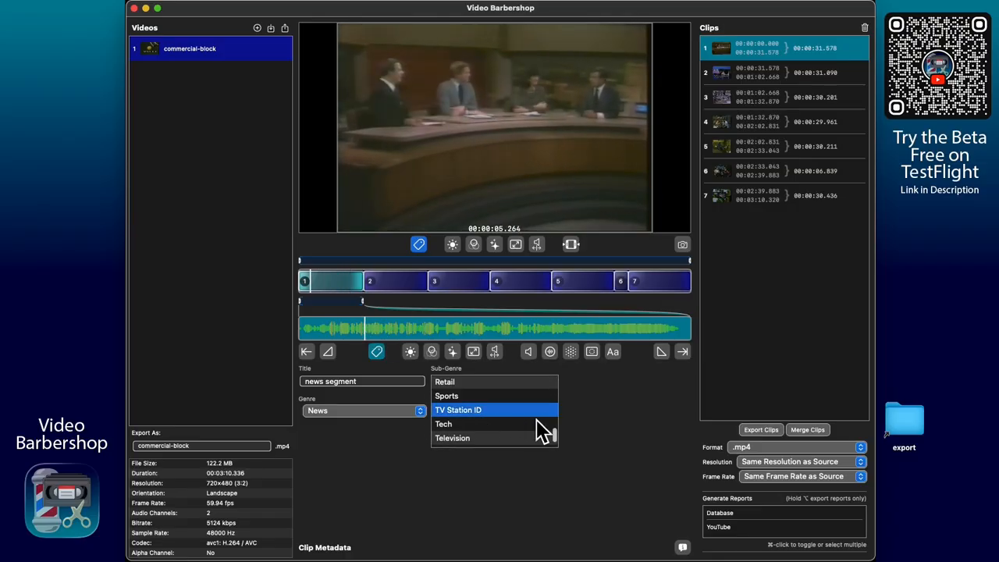
Enter the title "Stereo Village" in the second clip's metadata.
click(391, 281)
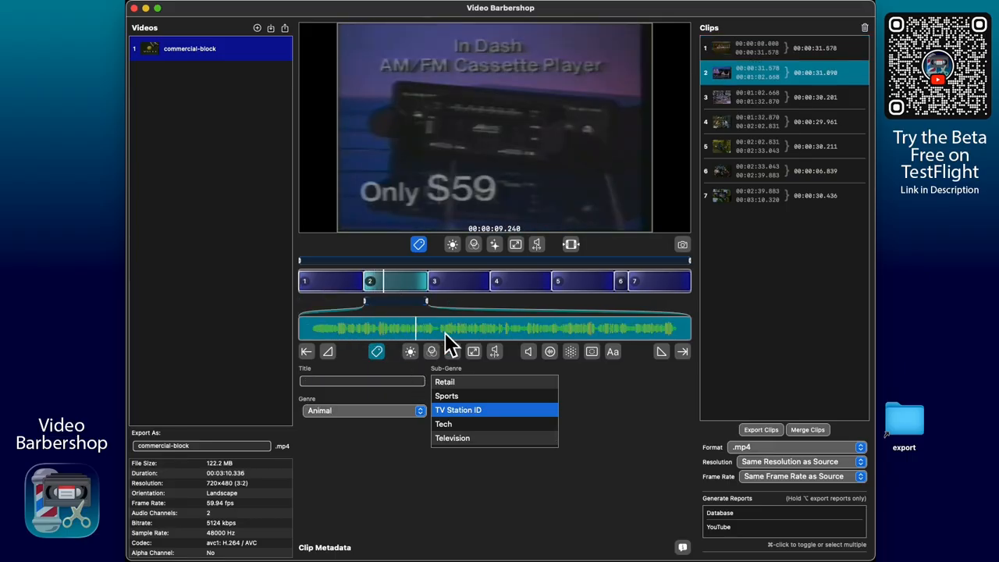
click(340, 383)
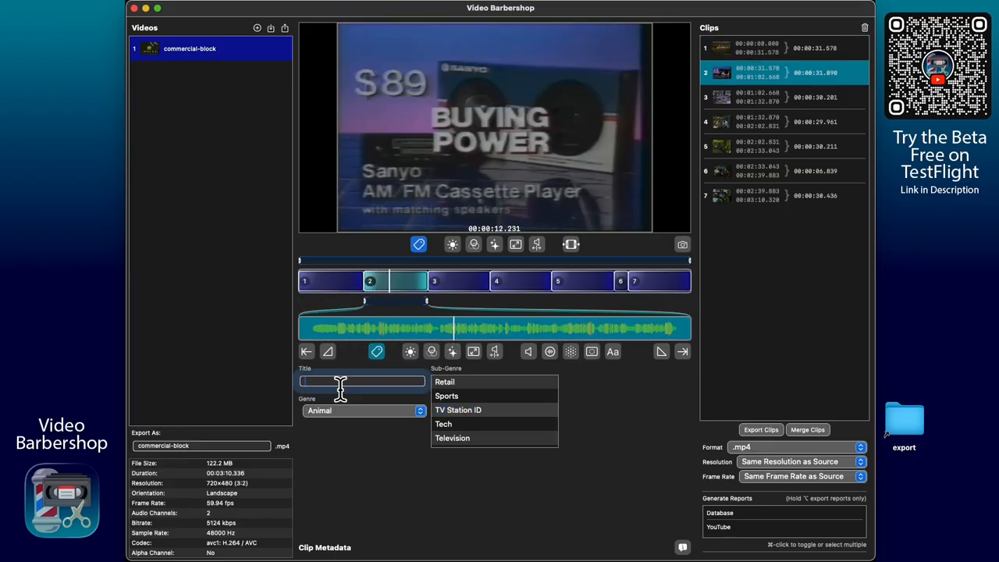
text(Stereo Village)
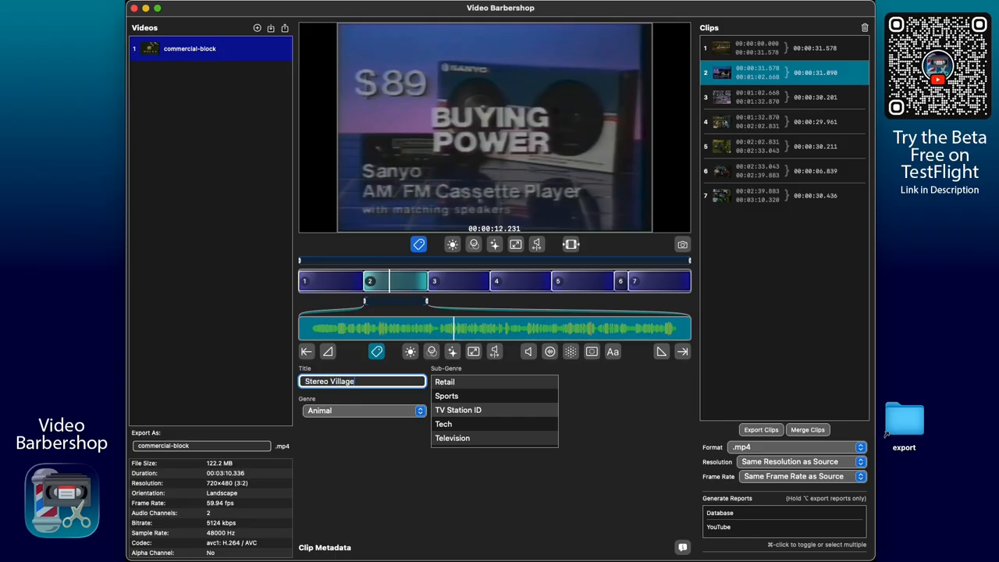
Set the second clip's genre to Retail and its sub-genre to Tech.
click(337, 412)
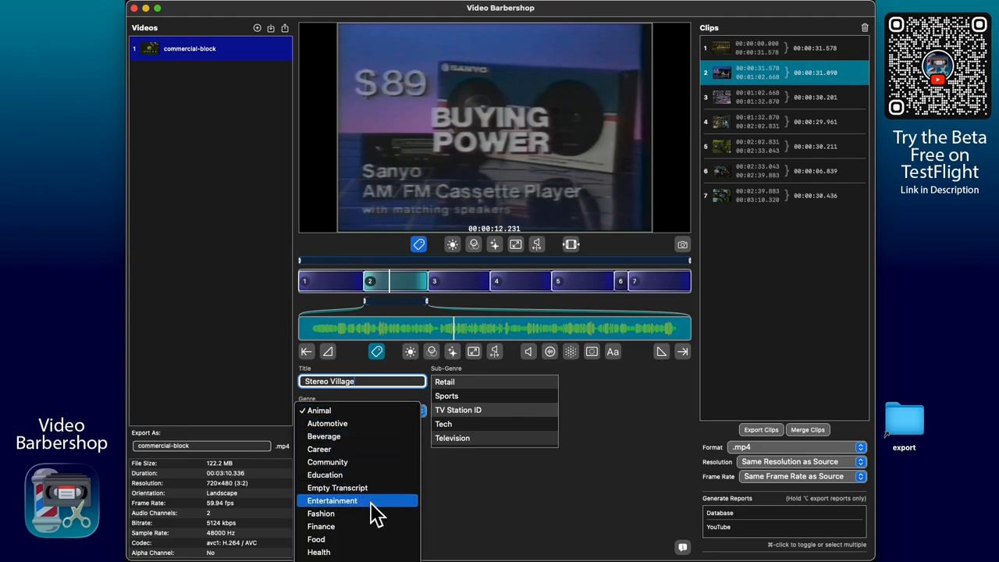
scroll(378, 515, down, 3)
scroll(378, 485, down, 5)
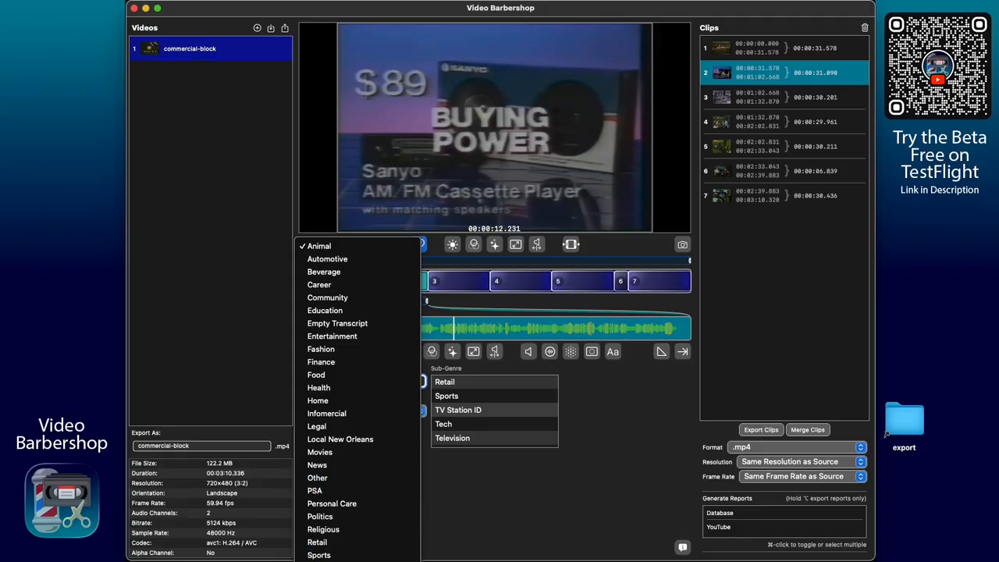
click(356, 561)
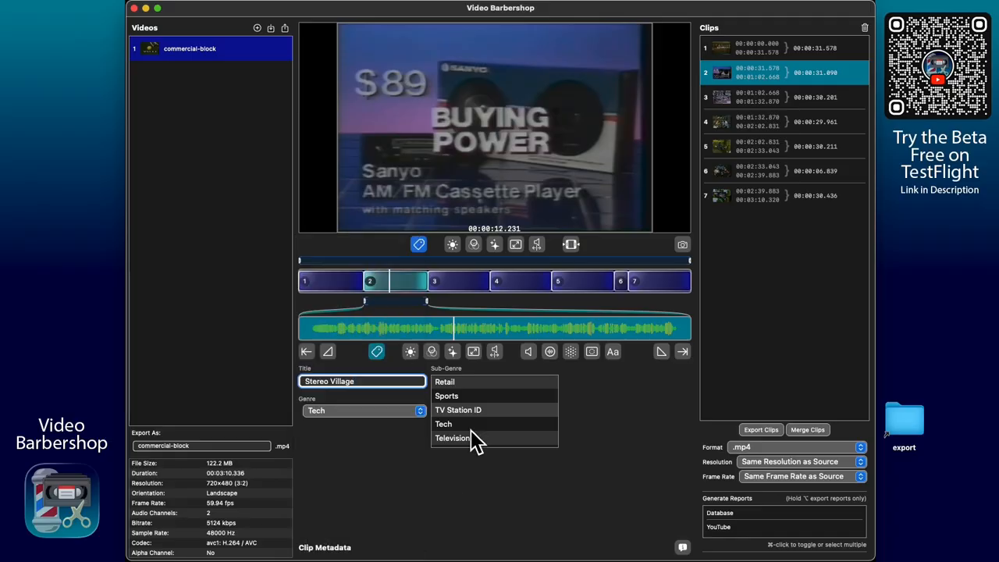
click(383, 416)
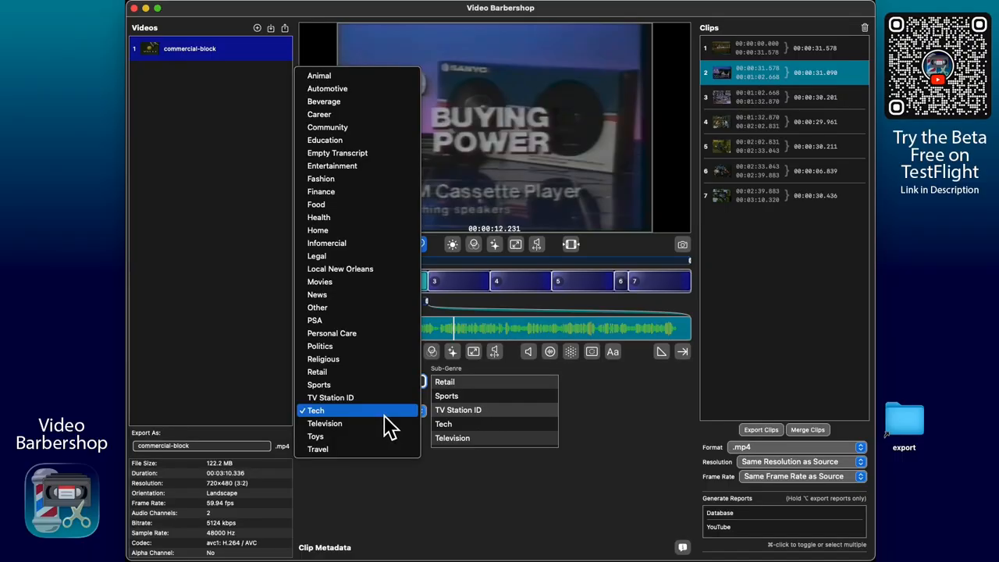
click(373, 372)
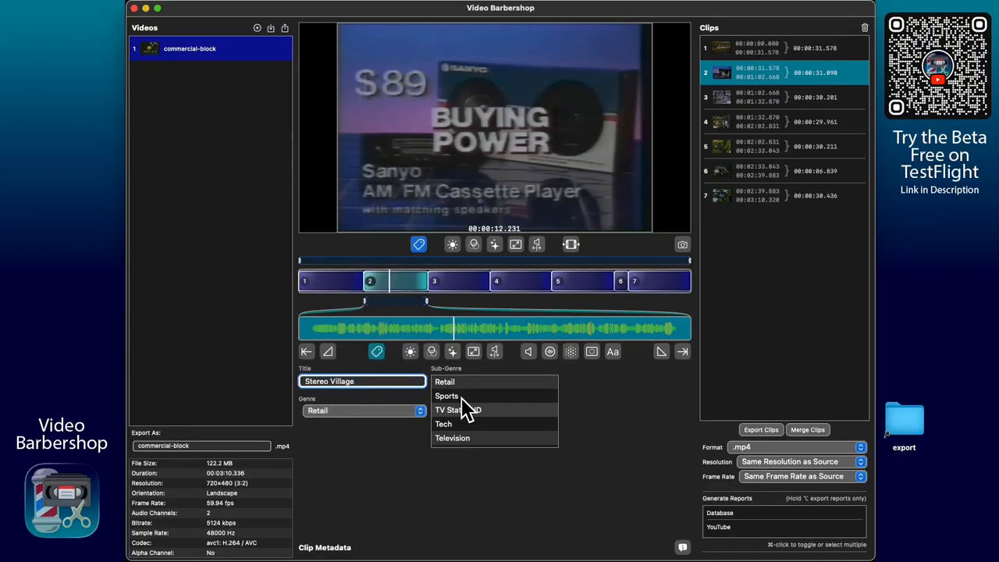
scroll(507, 414, down, 2)
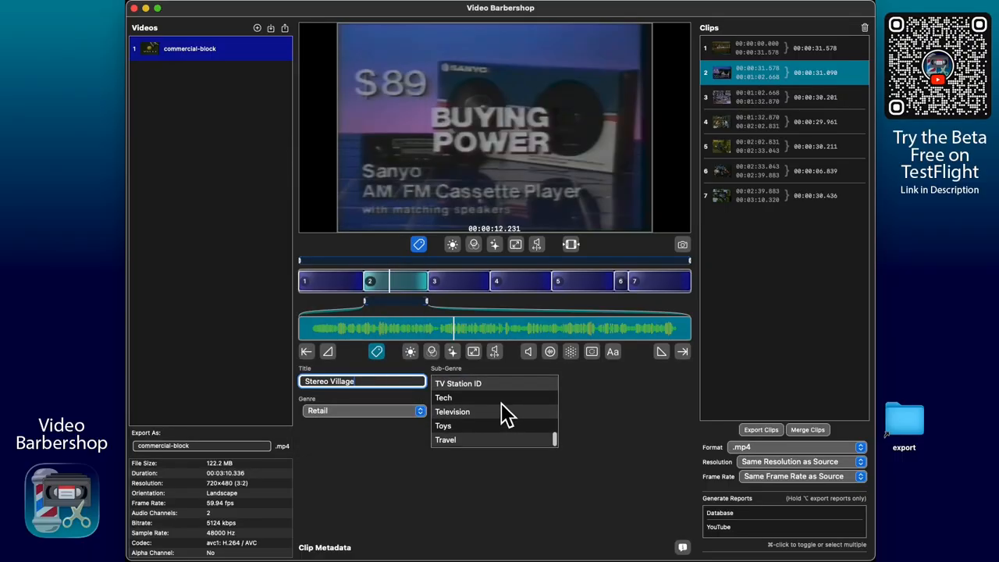
click(459, 402)
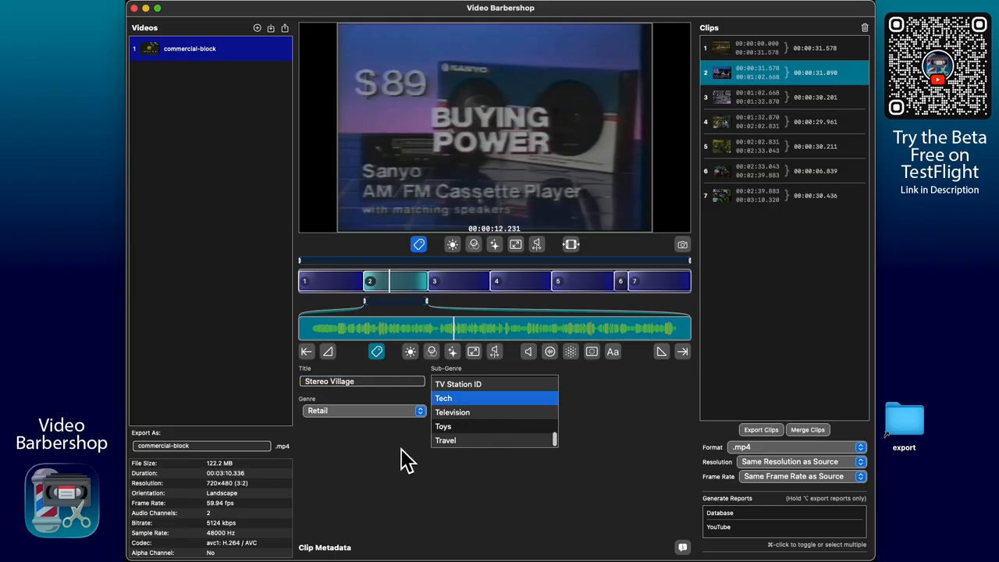
Find the frame showing the advertiser's name in the third clip and title the clip "Waterbeds".
click(466, 281)
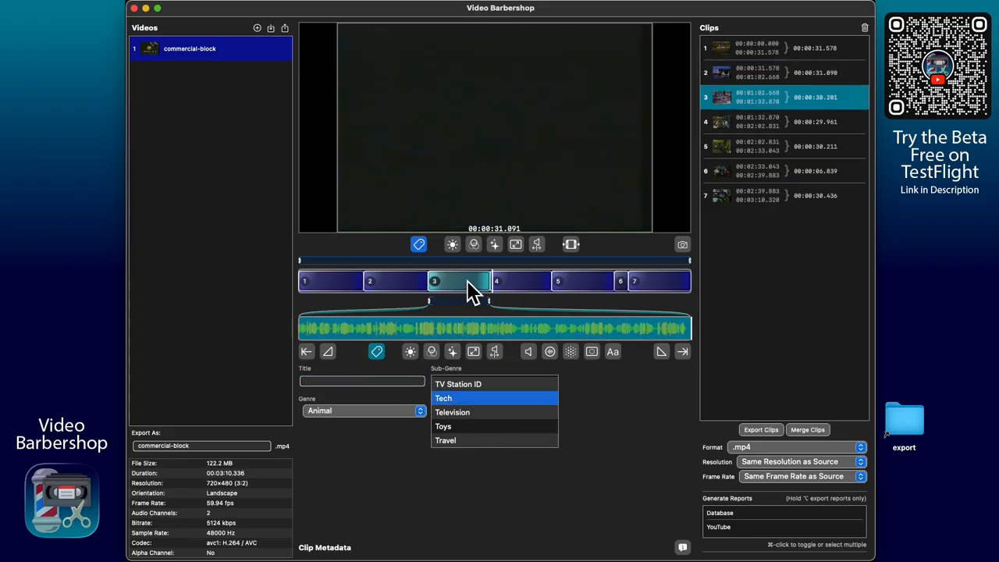
drag(409, 328, 652, 334)
key(Right)
key(Right)
key(Right)
key(Right)
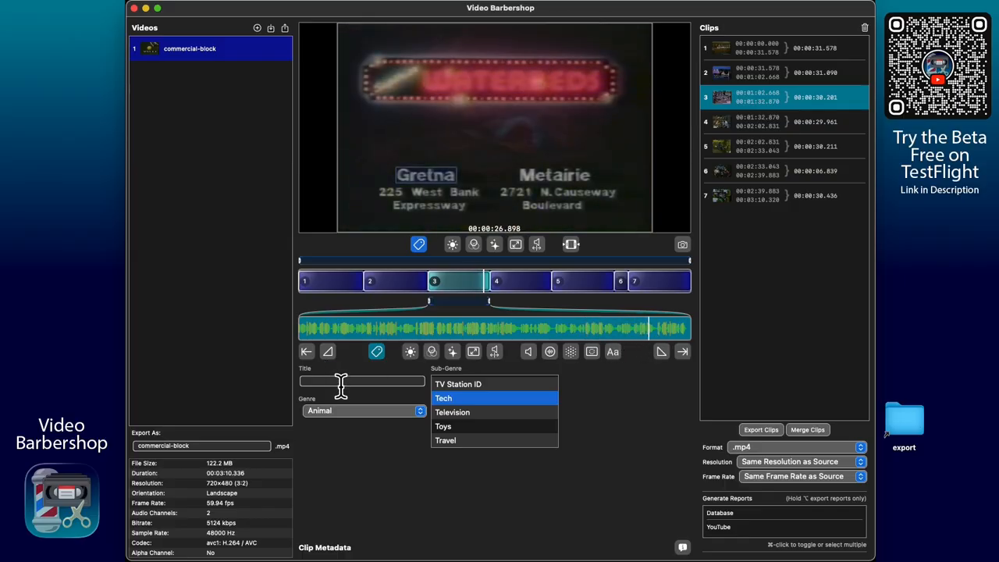
click(342, 383)
text(Waterbeds)
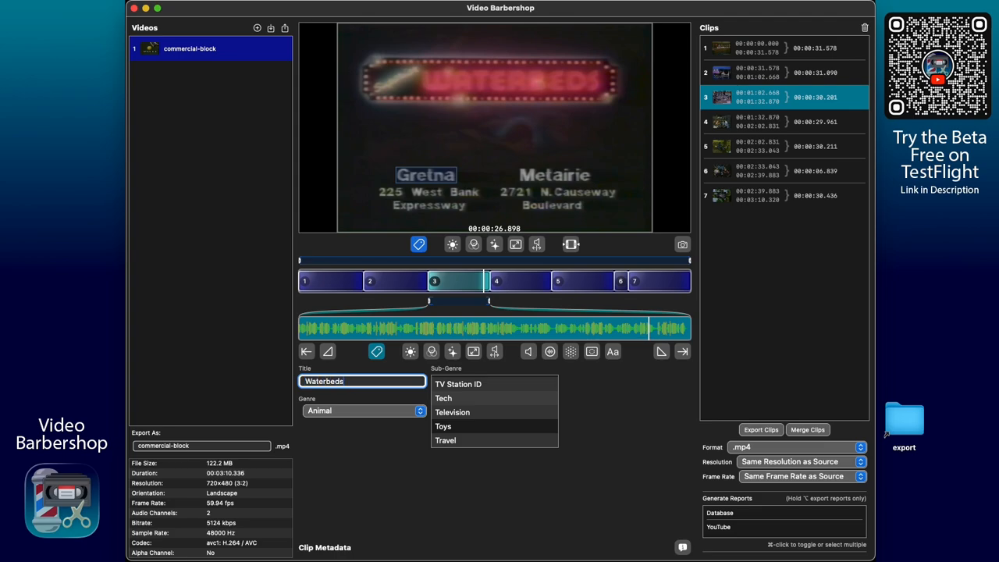
Set the third clip's genre to Retail and its sub-genre to Home.
click(362, 412)
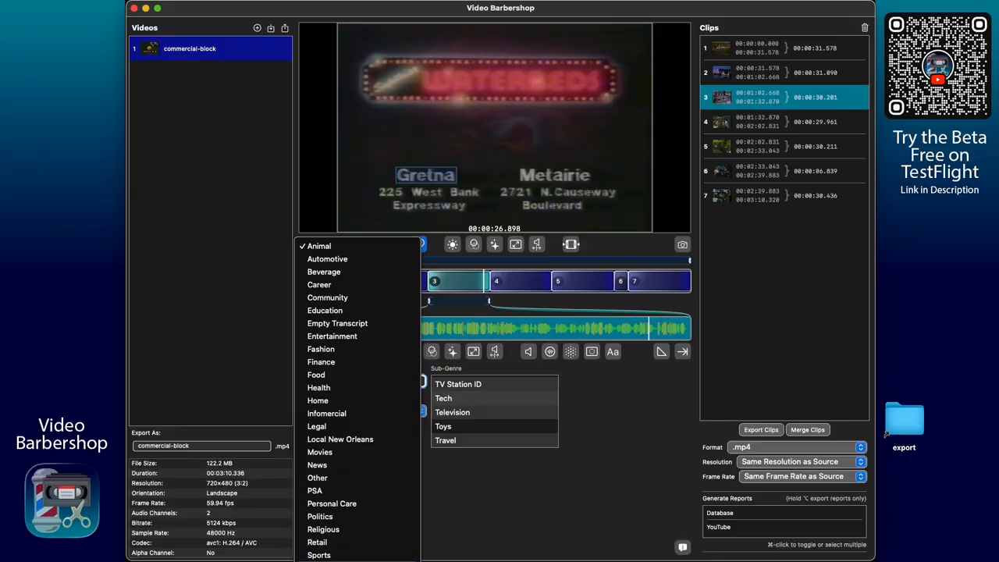
click(366, 543)
scroll(503, 421, down, 1)
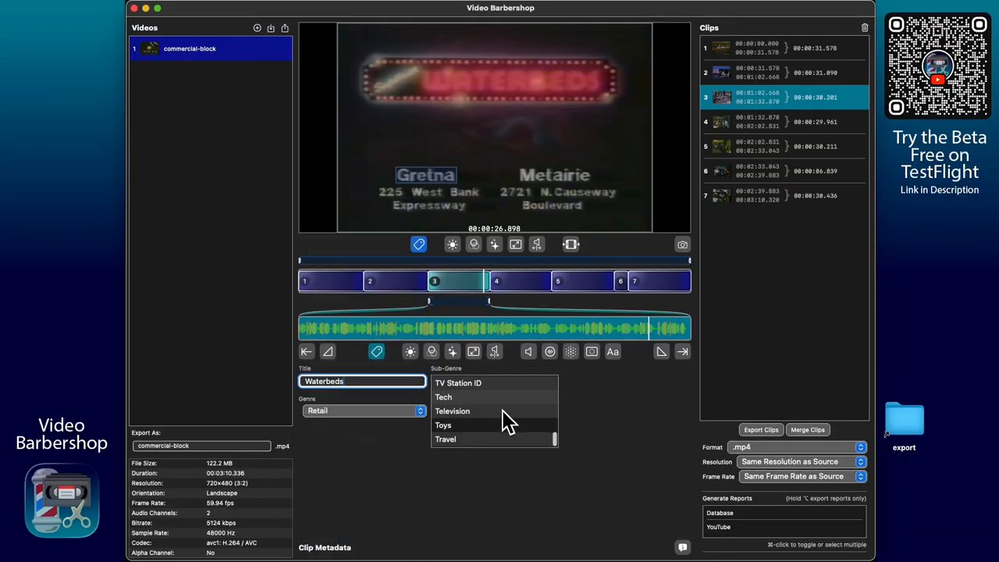
scroll(503, 422, up, 5)
scroll(503, 421, up, 3)
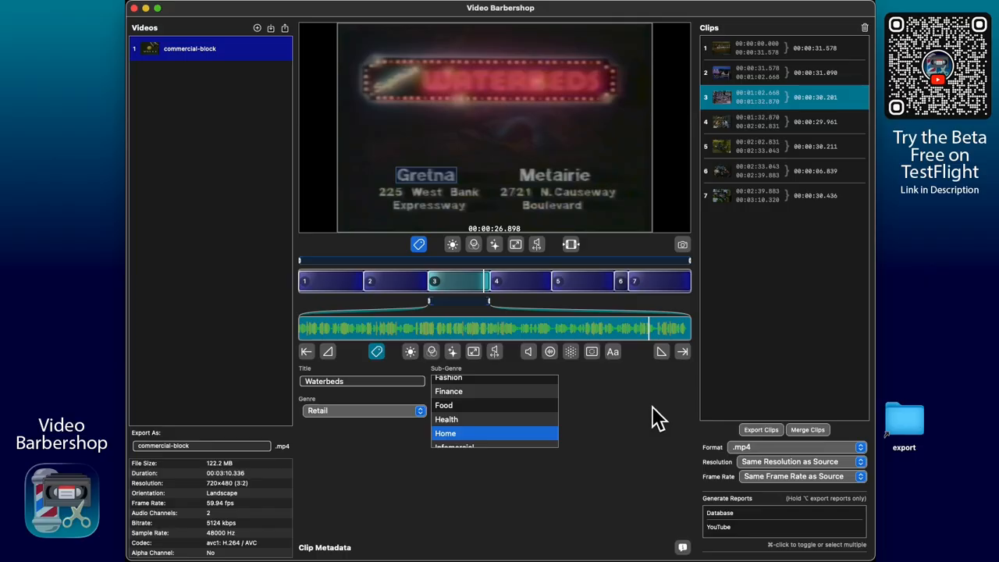
Merge the clips into the export folder with the YouTube report generated alongside.
click(734, 528)
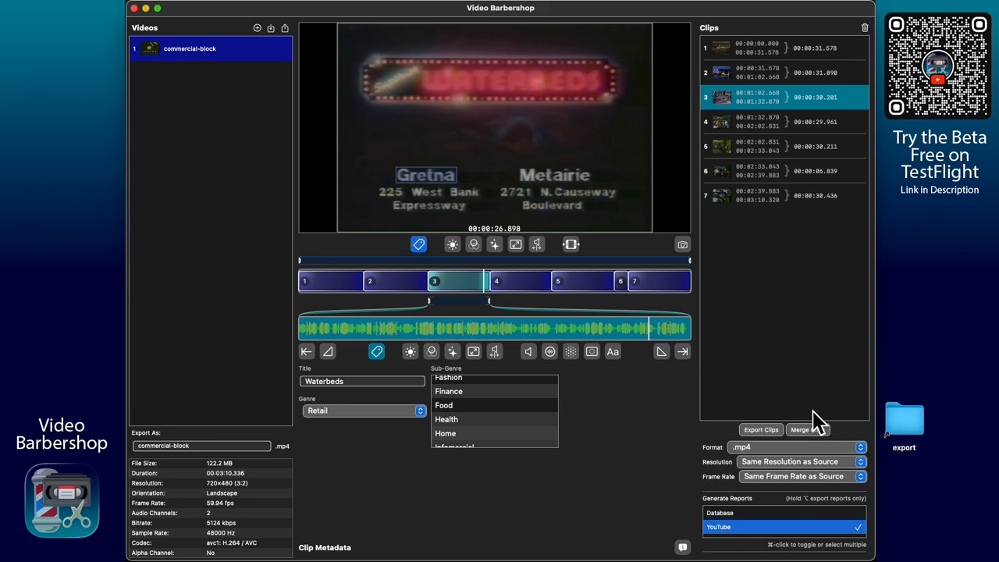
click(815, 431)
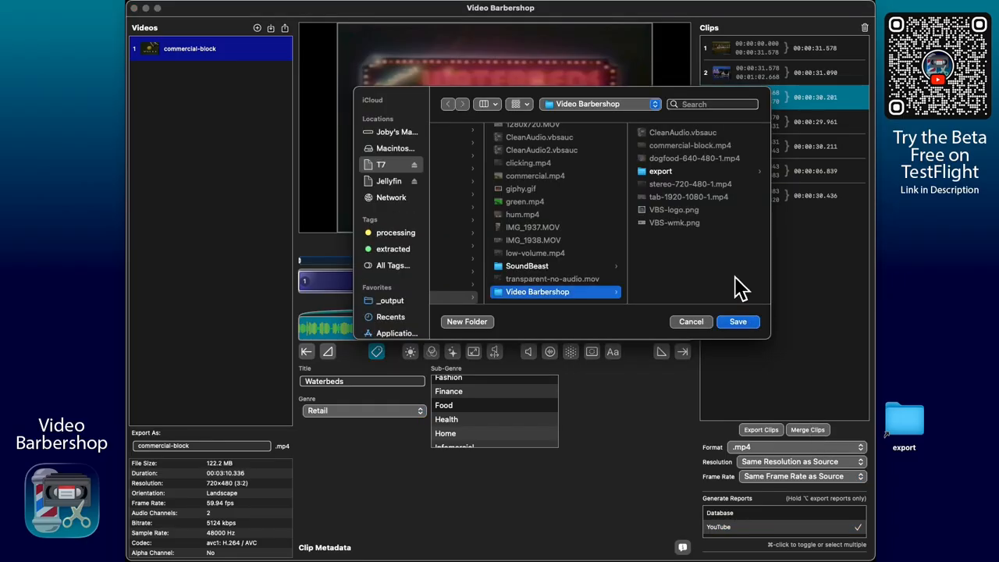
click(682, 173)
click(745, 322)
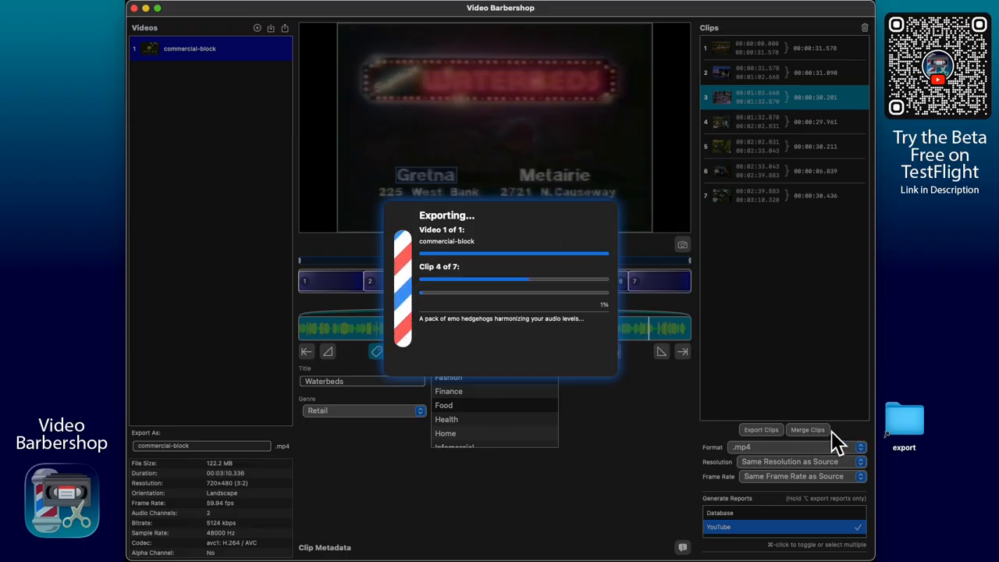
Open the export folder in Finder and preview commercial-block-merged-YouTube.txt beside the editor.
double_click(903, 422)
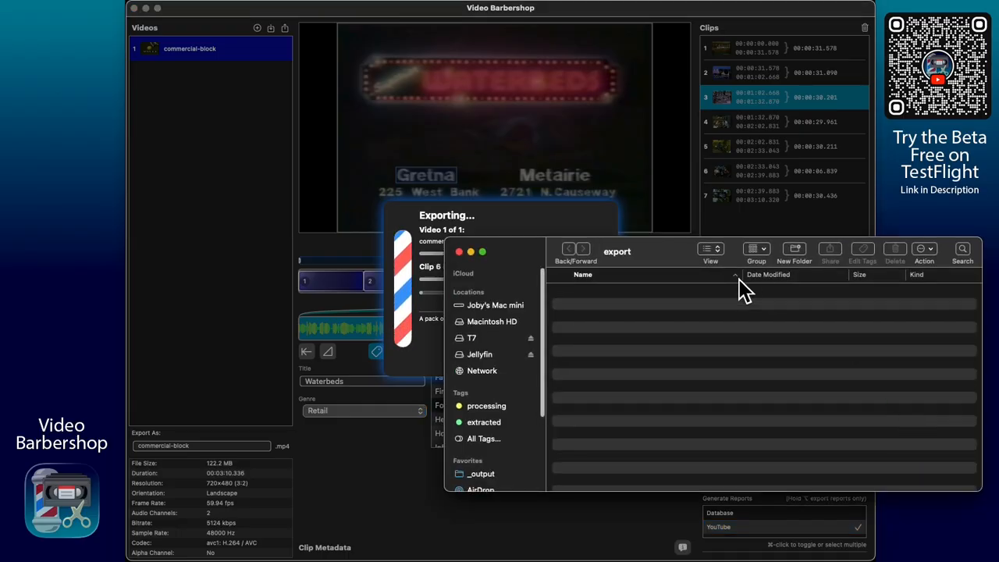
drag(674, 261, 681, 325)
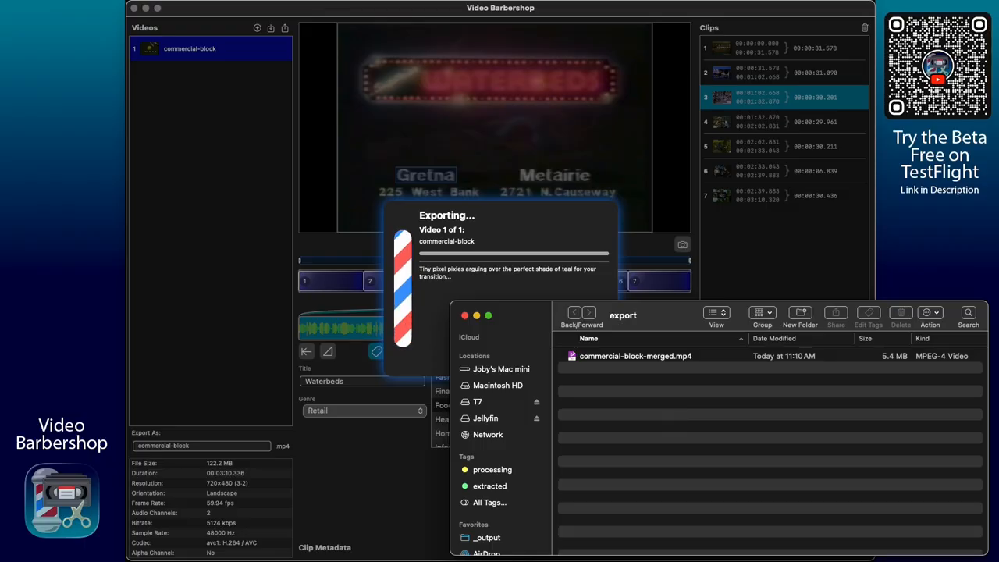
mouse_move(688, 312)
mouse_down()
mouse_move(685, 249)
mouse_move(684, 316)
mouse_up()
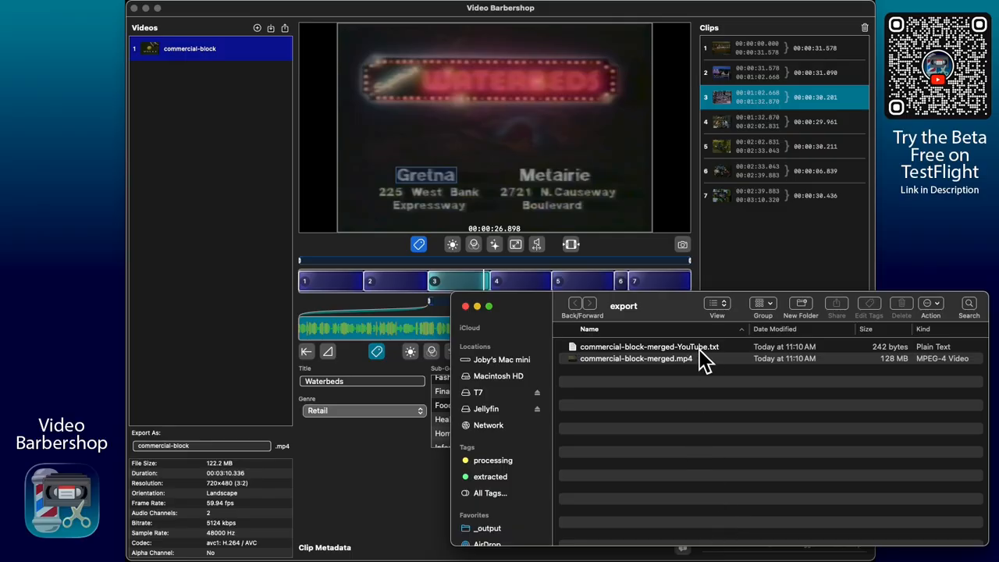
click(691, 352)
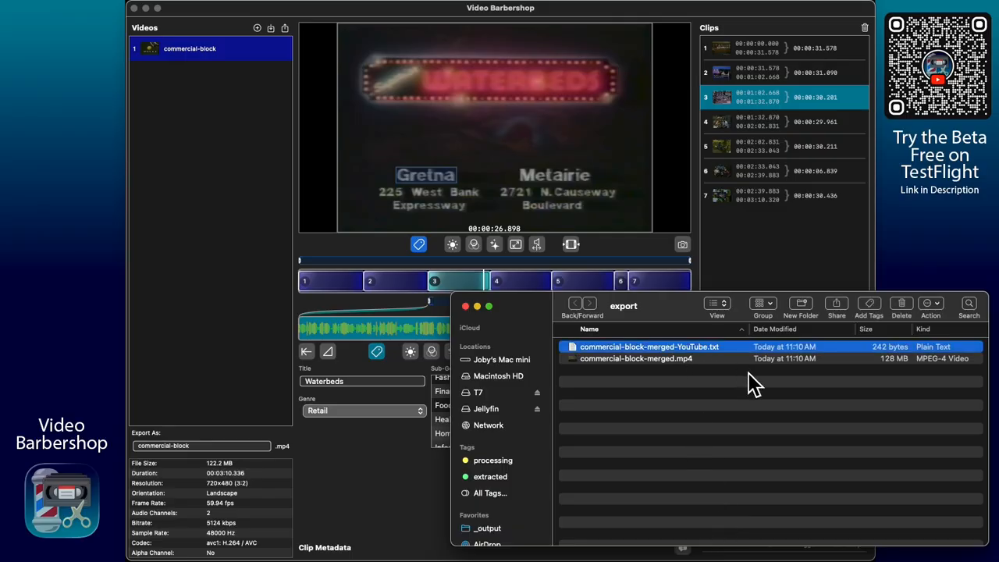
key(space)
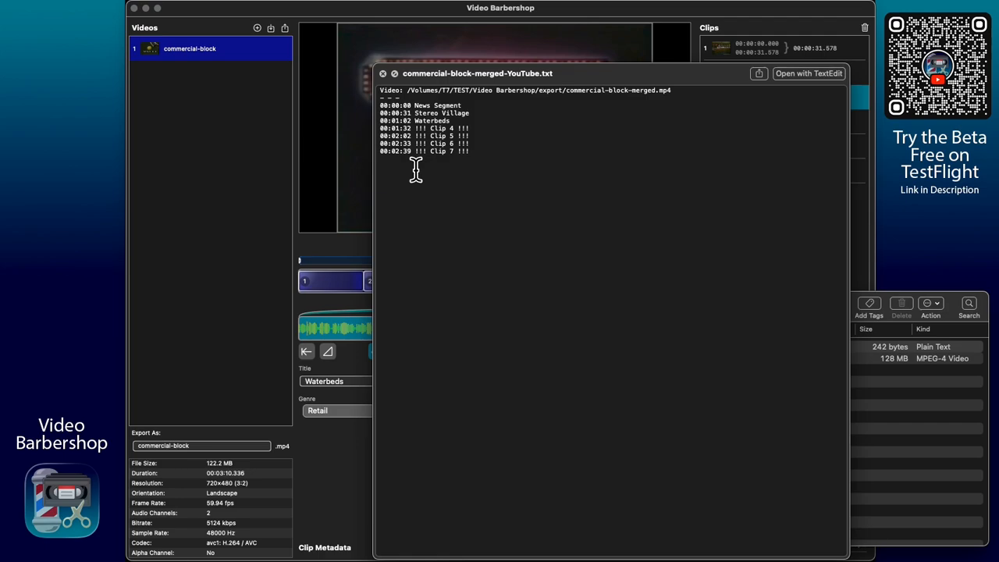
drag(572, 78, 410, 74)
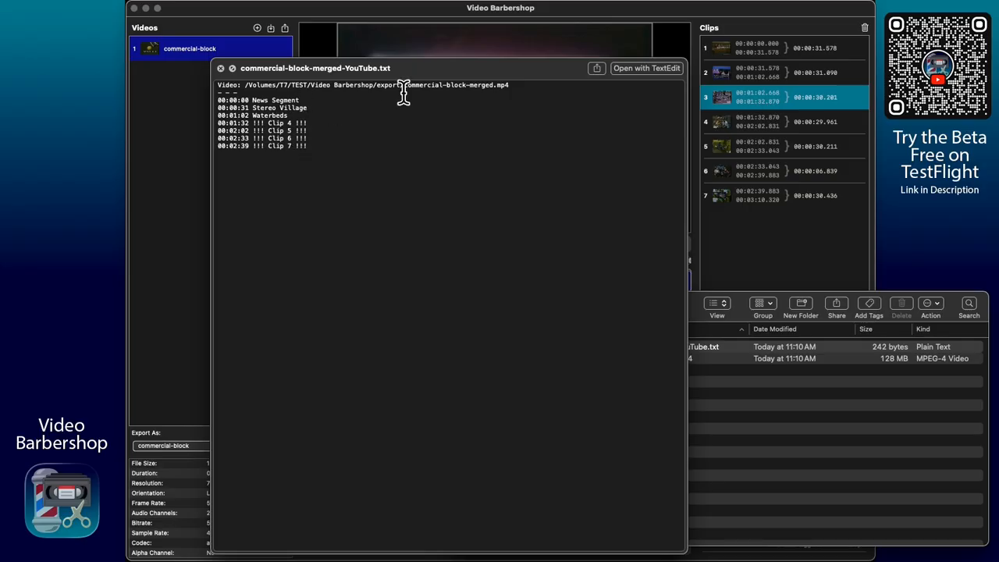
drag(416, 76, 655, 81)
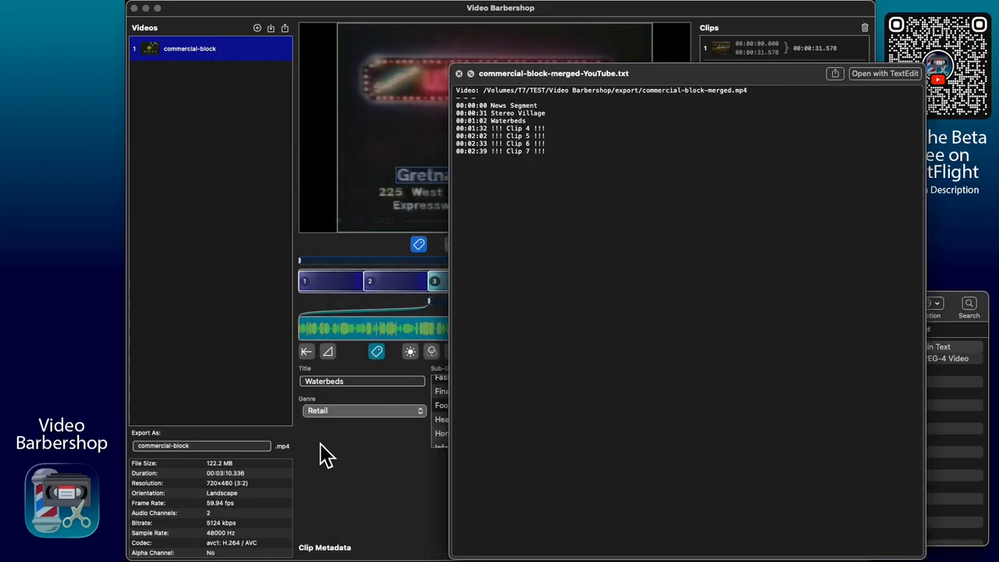
Select the first clip to compare its title with the YouTube report, and return to the report preview.
click(342, 307)
click(345, 286)
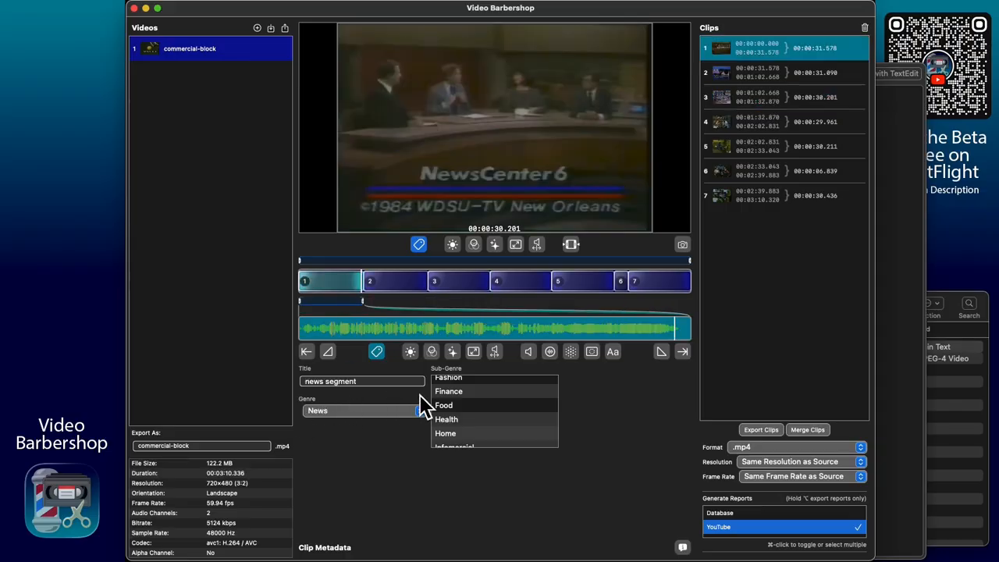
click(981, 404)
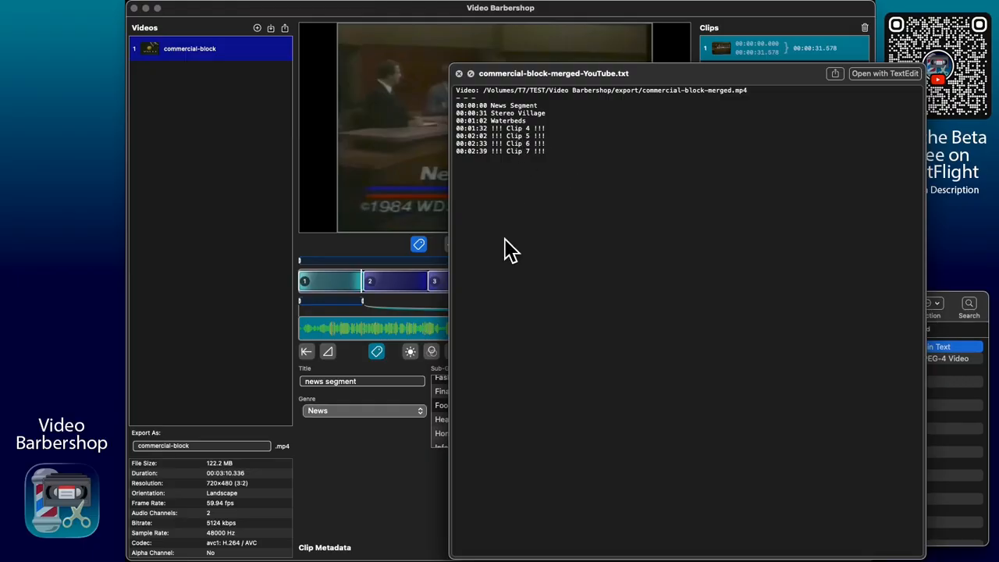
Examine the timestamps and clip titles in the YouTube report, and put away the preview and the export folder window.
drag(606, 78, 709, 78)
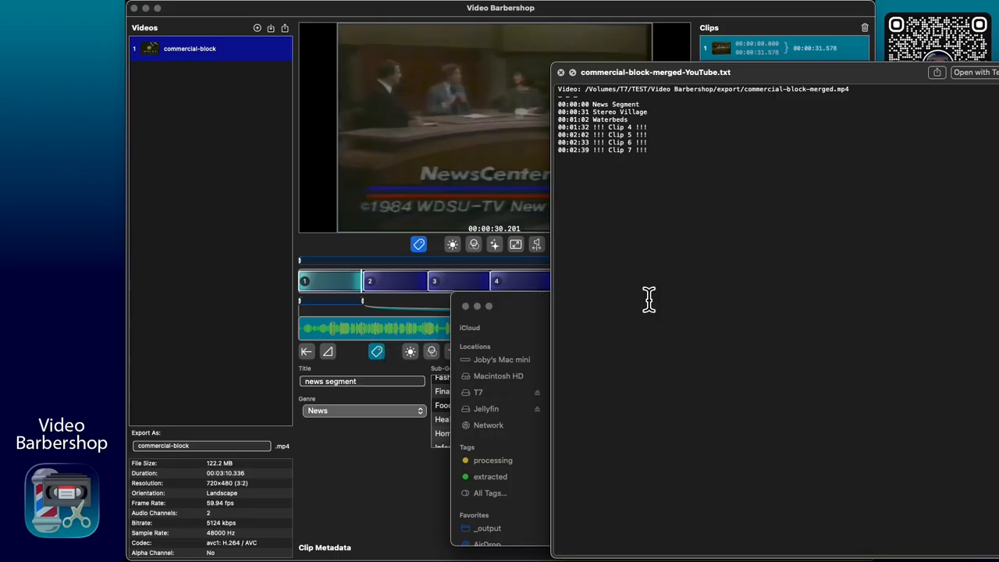
drag(750, 71, 617, 93)
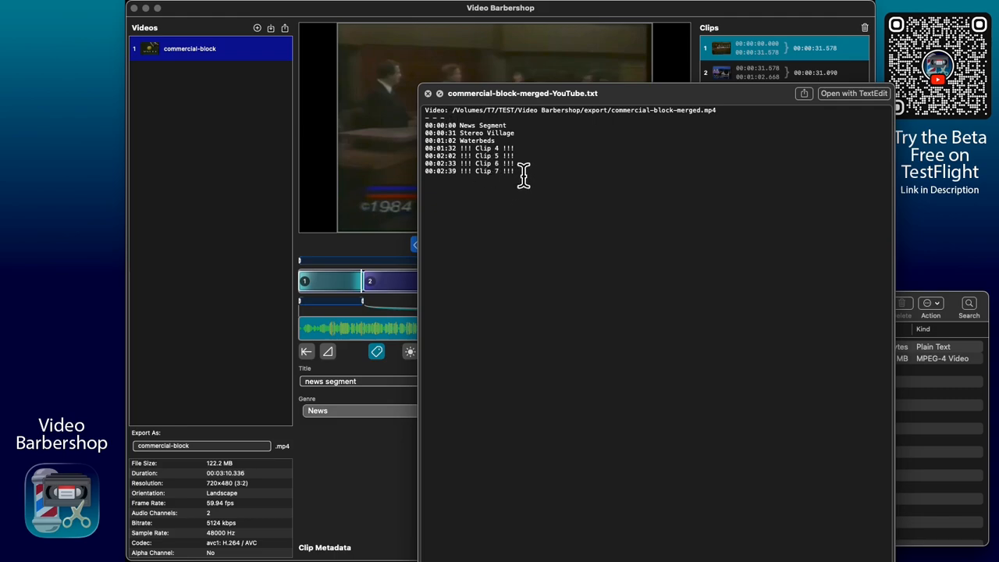
drag(528, 178, 415, 127)
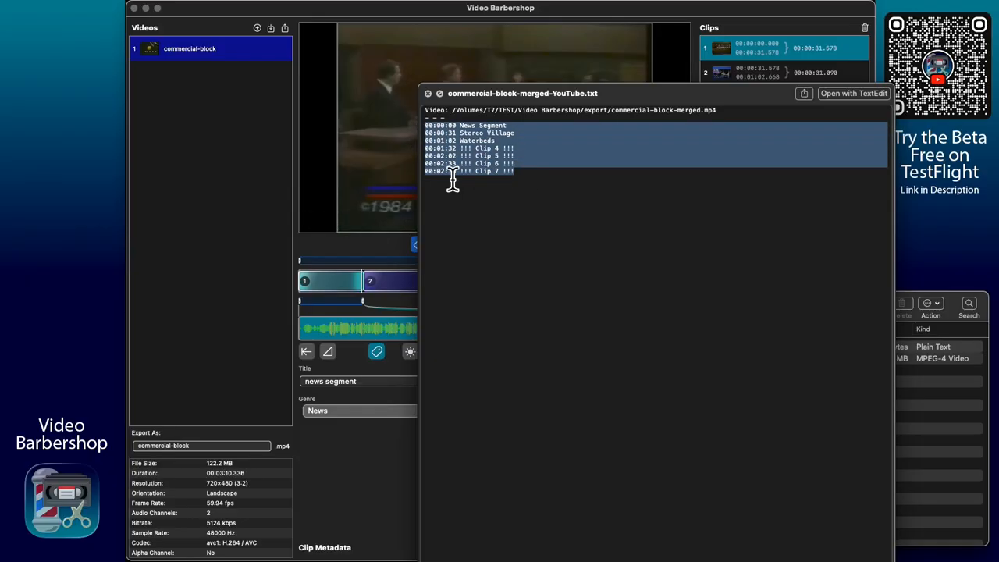
click(537, 177)
drag(519, 135, 442, 137)
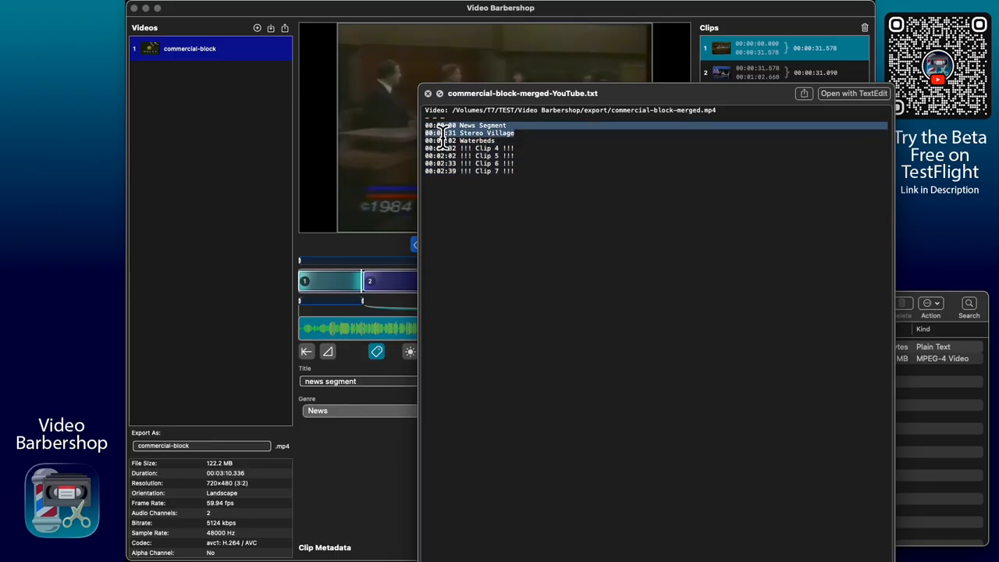
click(448, 143)
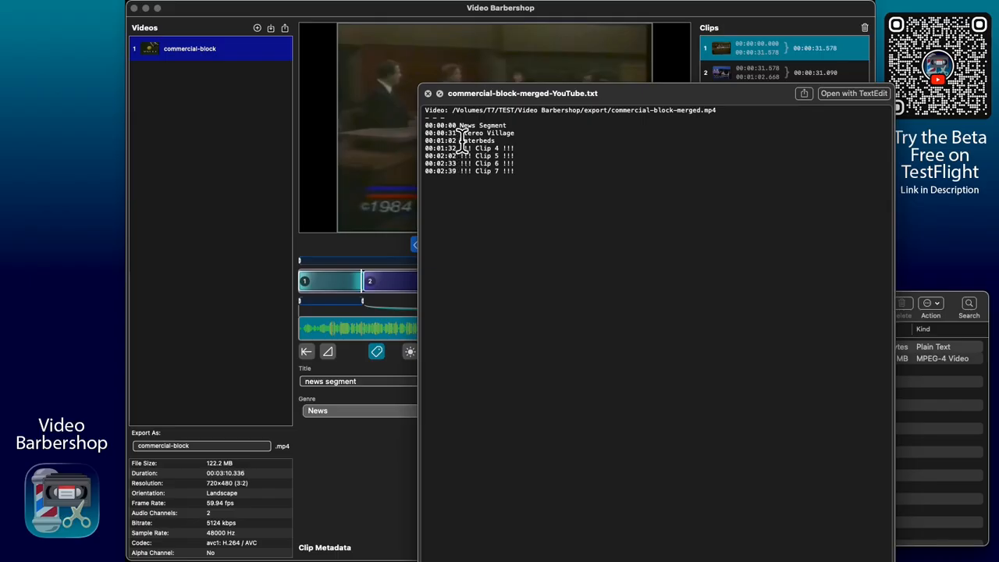
click(428, 94)
click(476, 307)
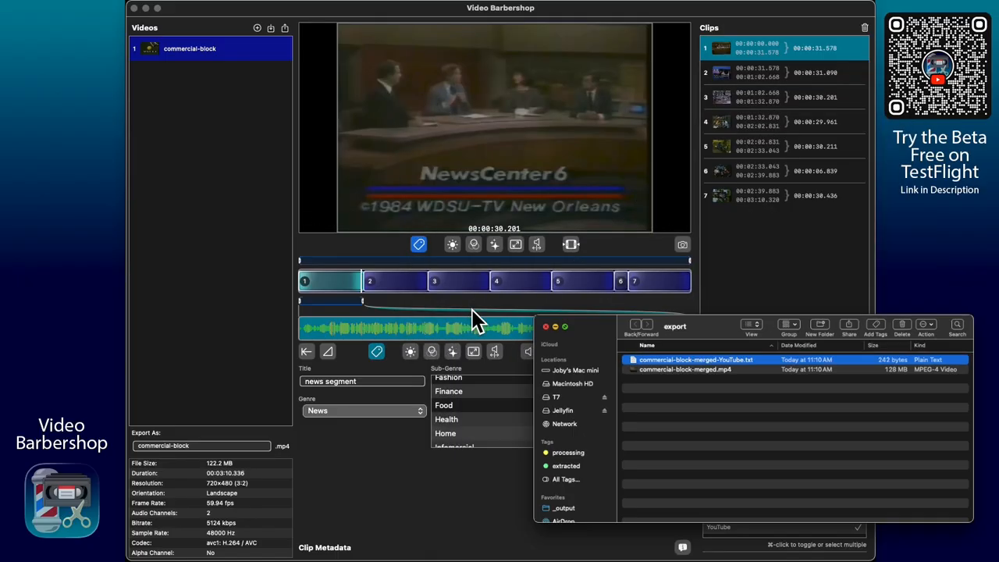
Open the YouTube report template for editing in the app settings and examine the user, video, clip and system variables available to it.
key(super+comma)
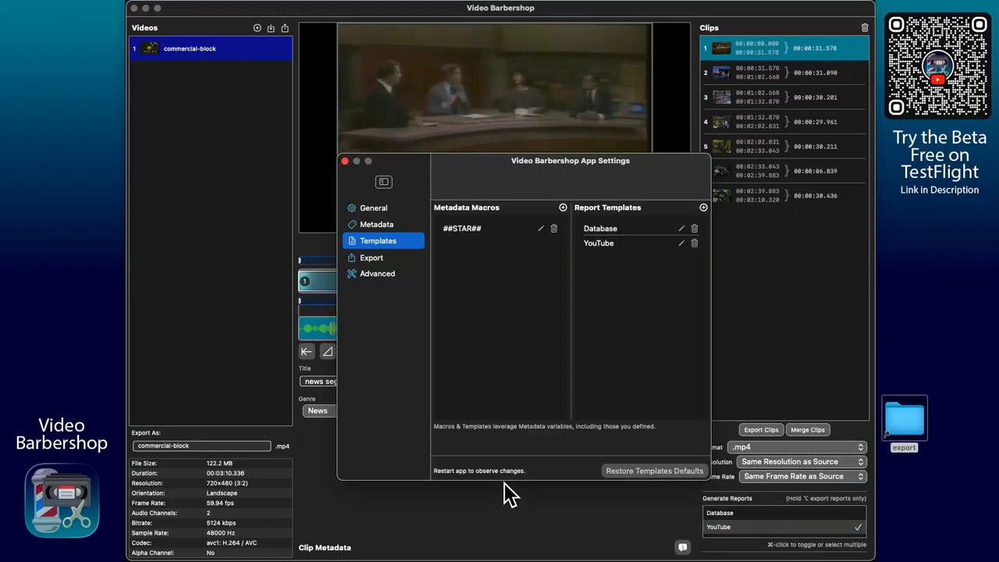
click(682, 244)
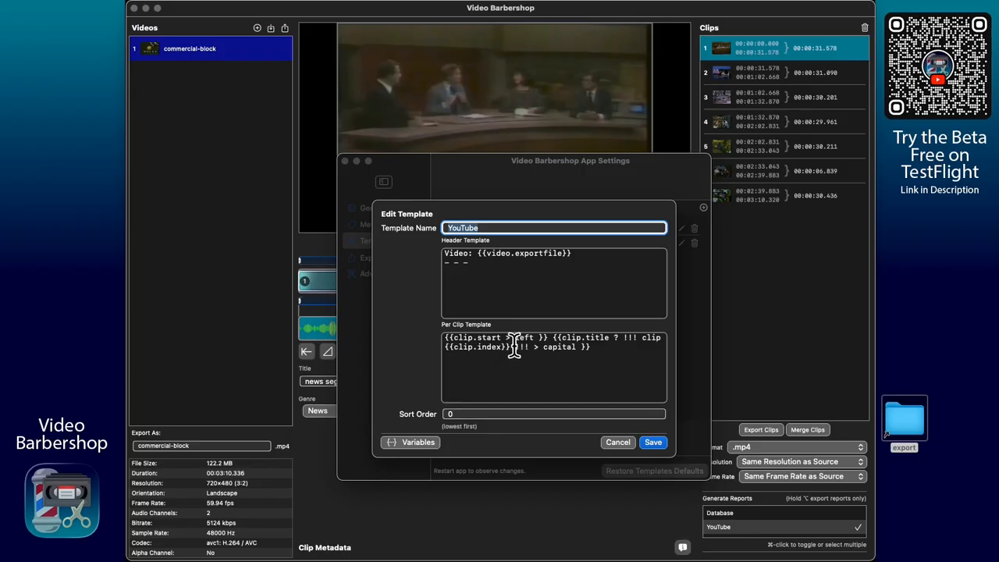
click(425, 443)
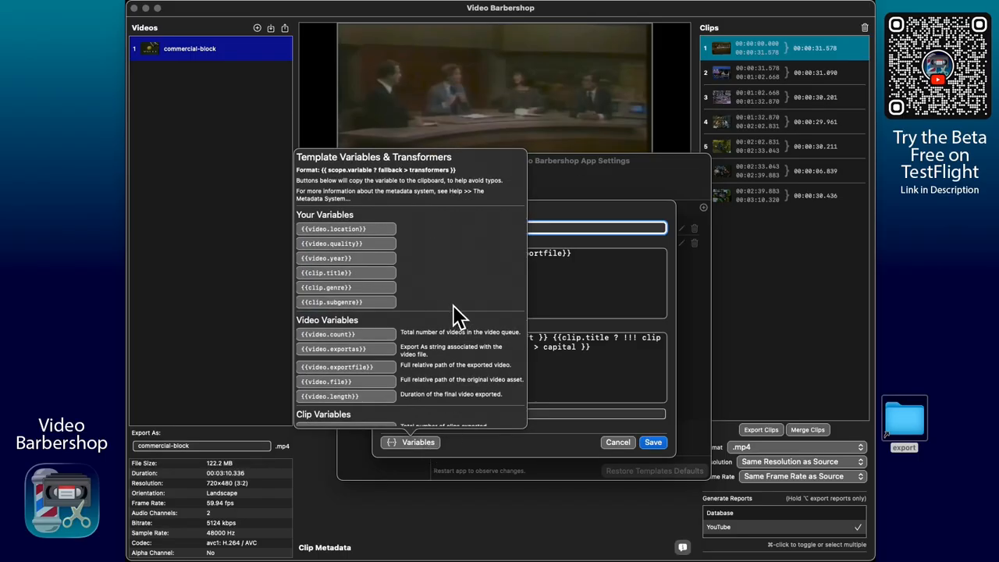
scroll(446, 282, down, 4)
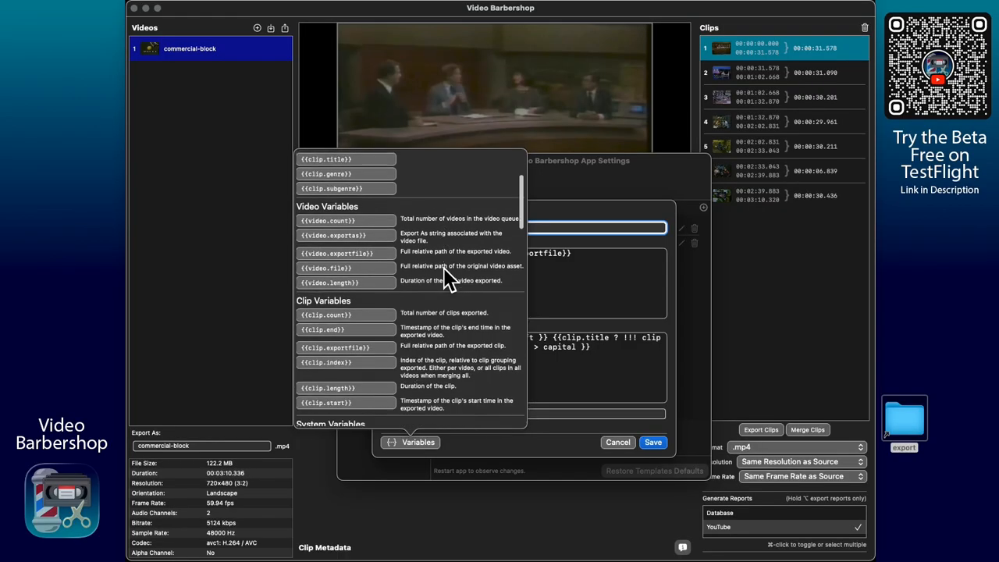
scroll(444, 268, down, 5)
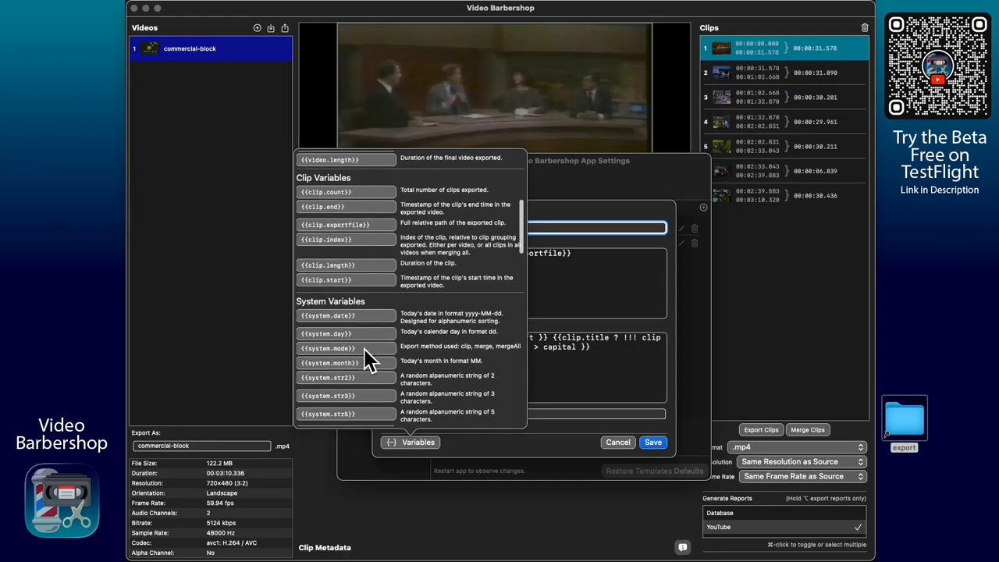
scroll(460, 300, down, 3)
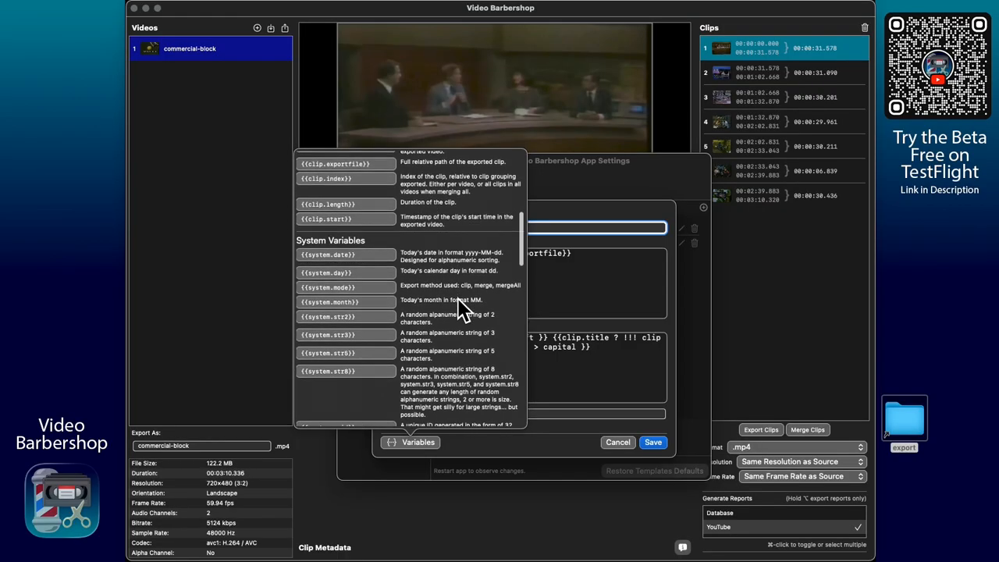
scroll(458, 298, up, 3)
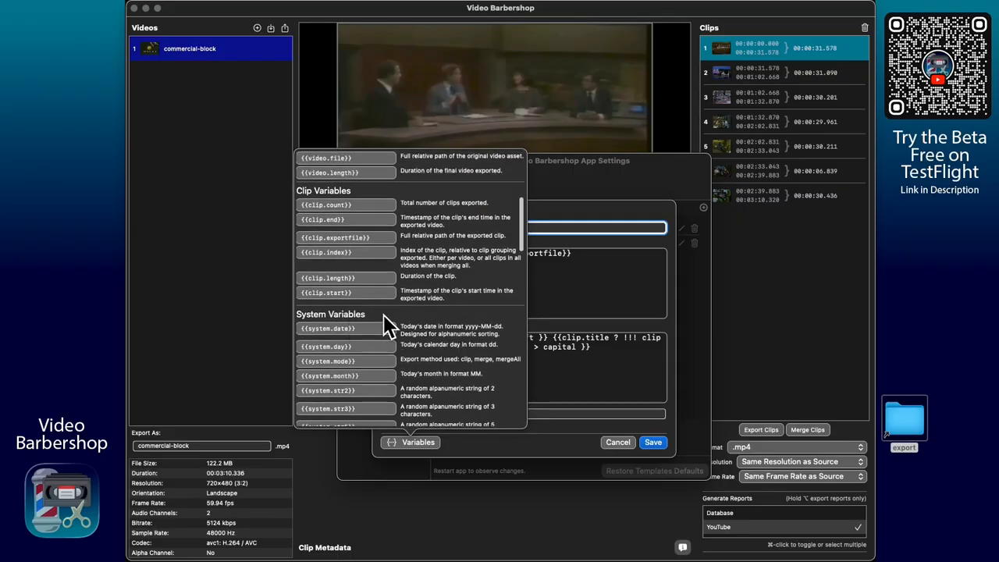
scroll(384, 315, down, 4)
scroll(353, 378, up, 6)
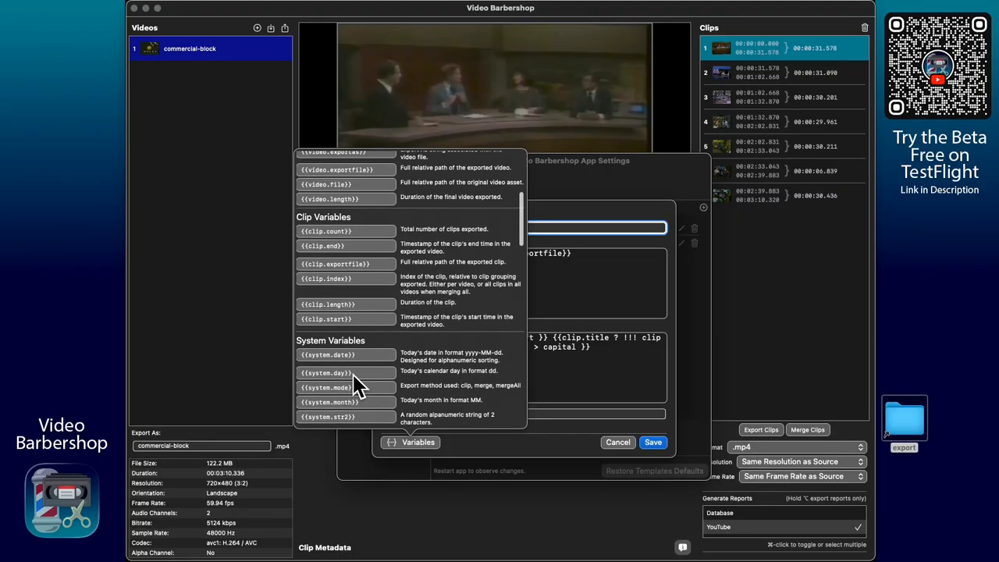
scroll(353, 374, up, 1)
scroll(418, 344, up, 4)
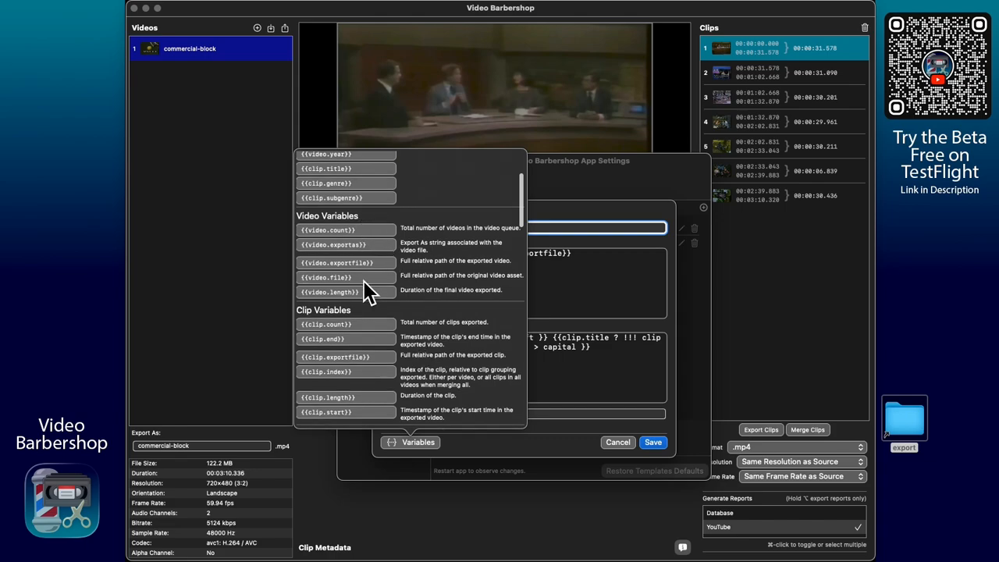
scroll(448, 284, up, 5)
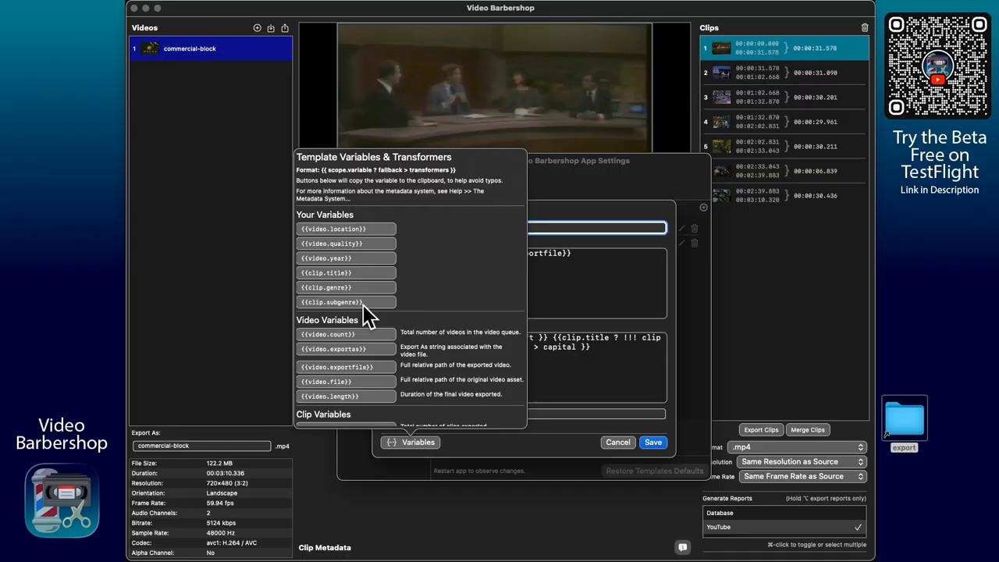
Copy the {{video.location}} variable, paste it at the end of the header template, and remove it again.
click(374, 230)
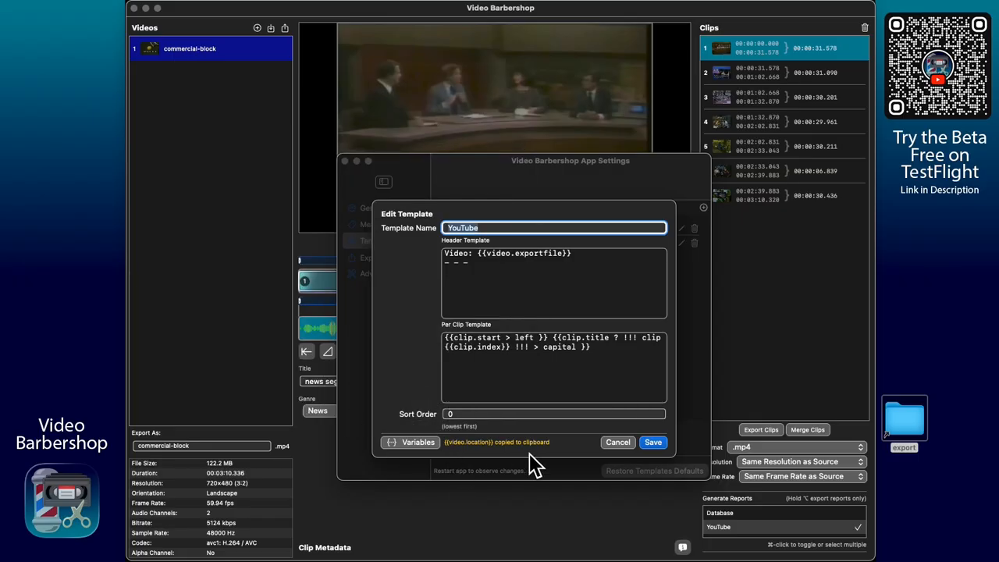
click(602, 274)
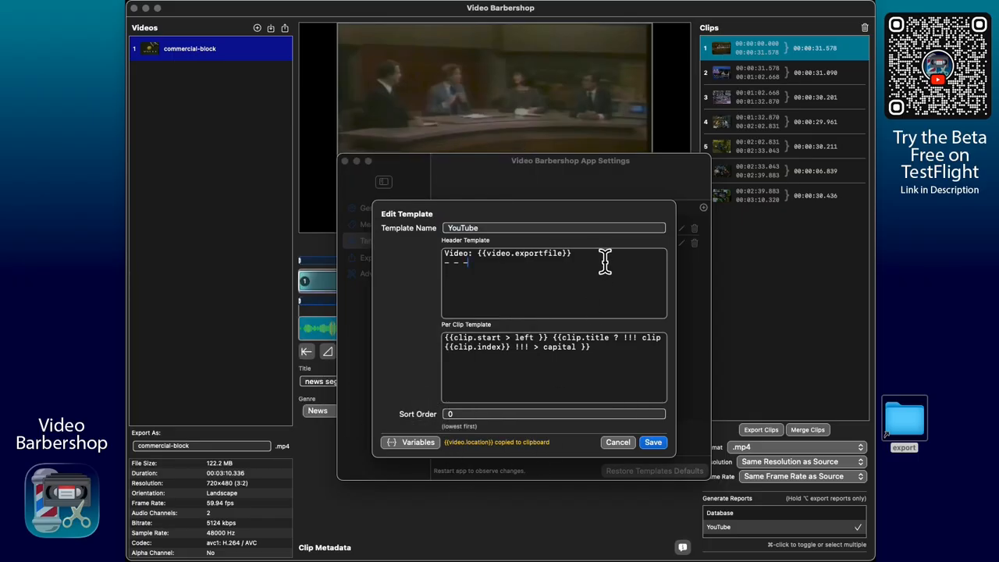
key(super+v)
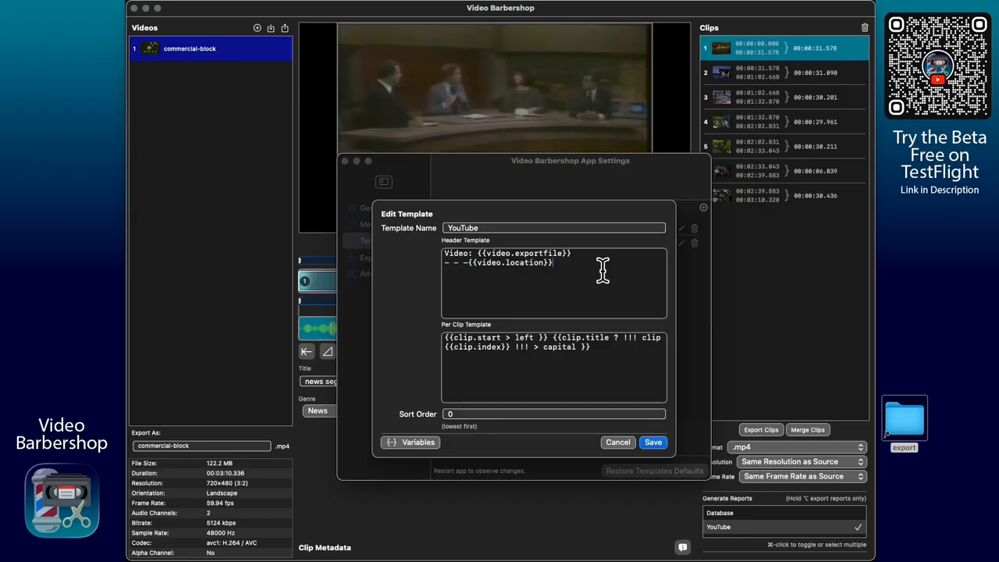
drag(555, 264, 469, 272)
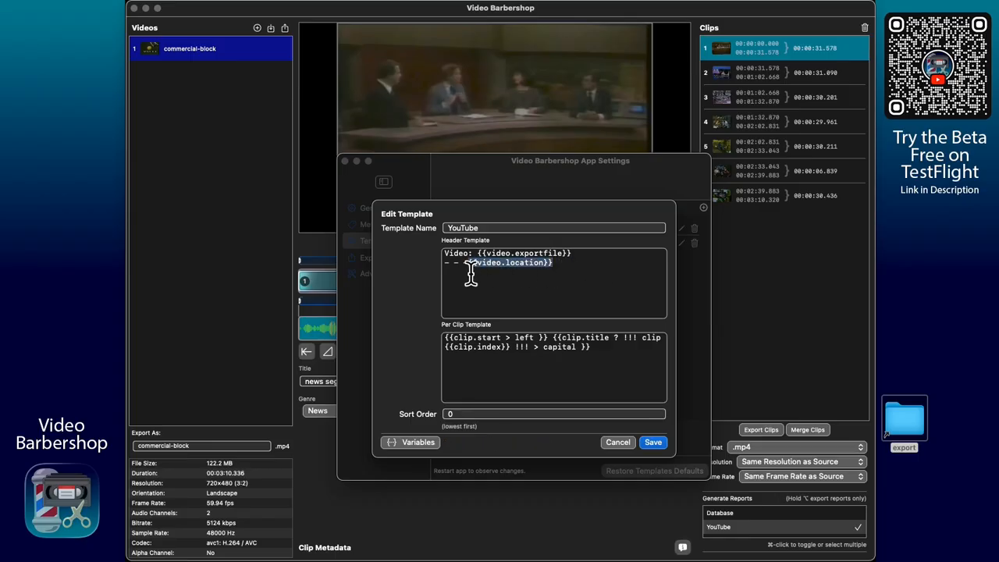
key(BackSpace)
Examine the descriptions of the clip and system variables in the template reference, and return to the YouTube template.
click(425, 446)
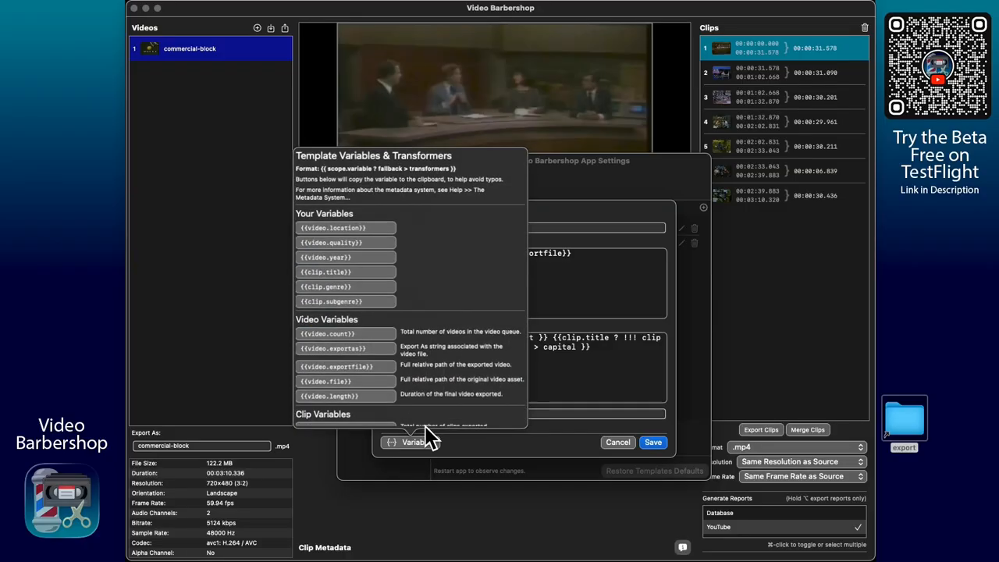
scroll(453, 268, down, 2)
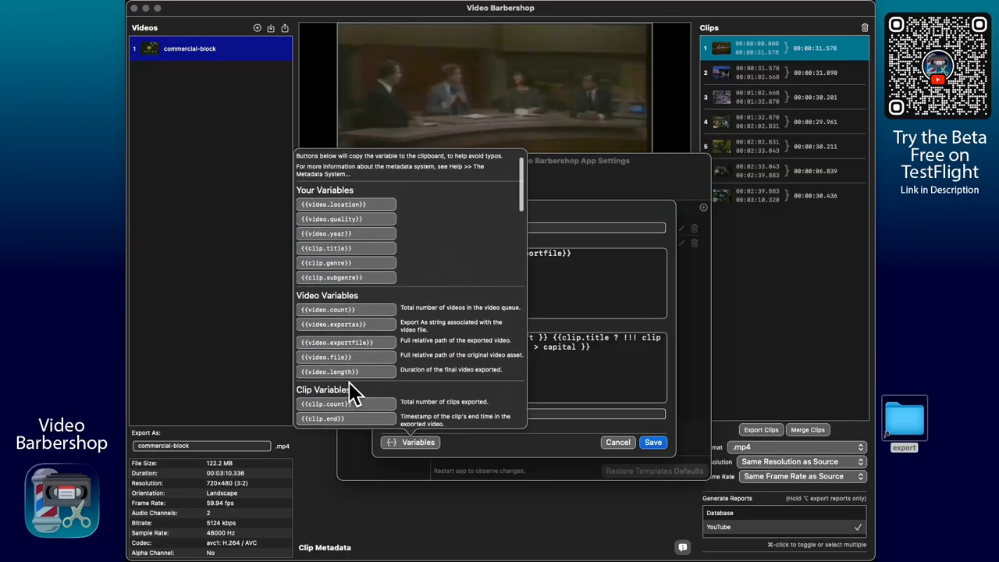
scroll(437, 314, down, 3)
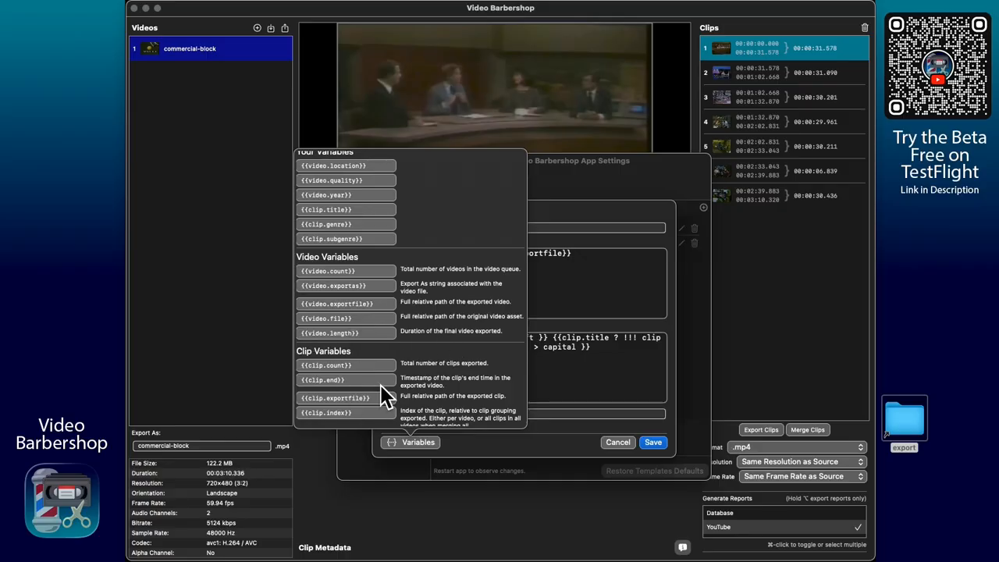
scroll(461, 367, down, 15)
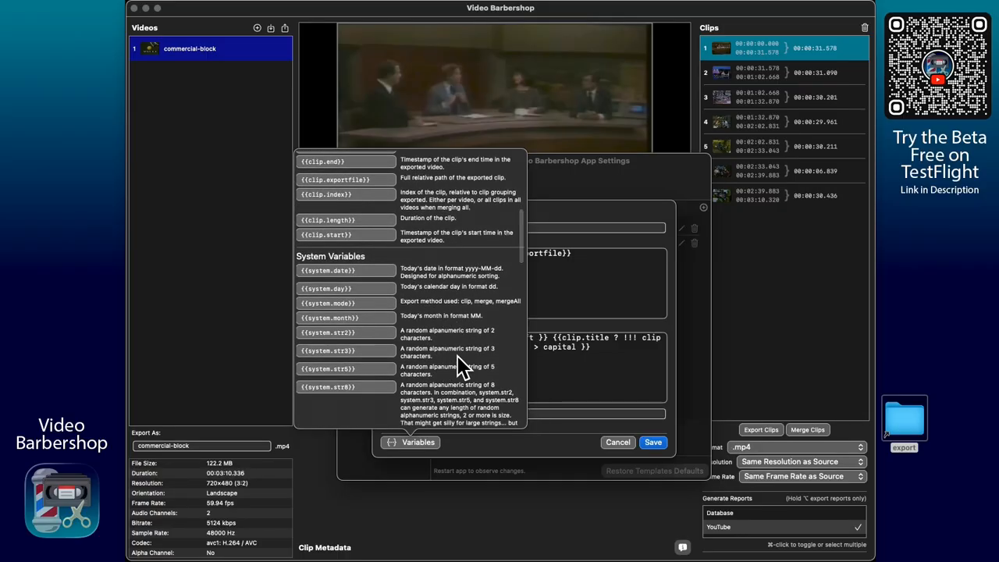
scroll(432, 315, up, 5)
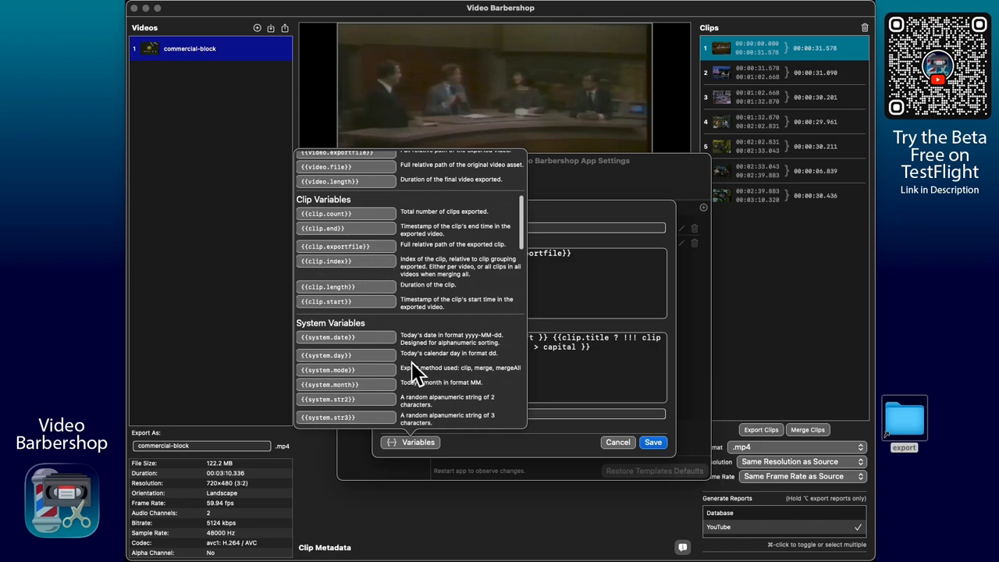
scroll(410, 355, down, 6)
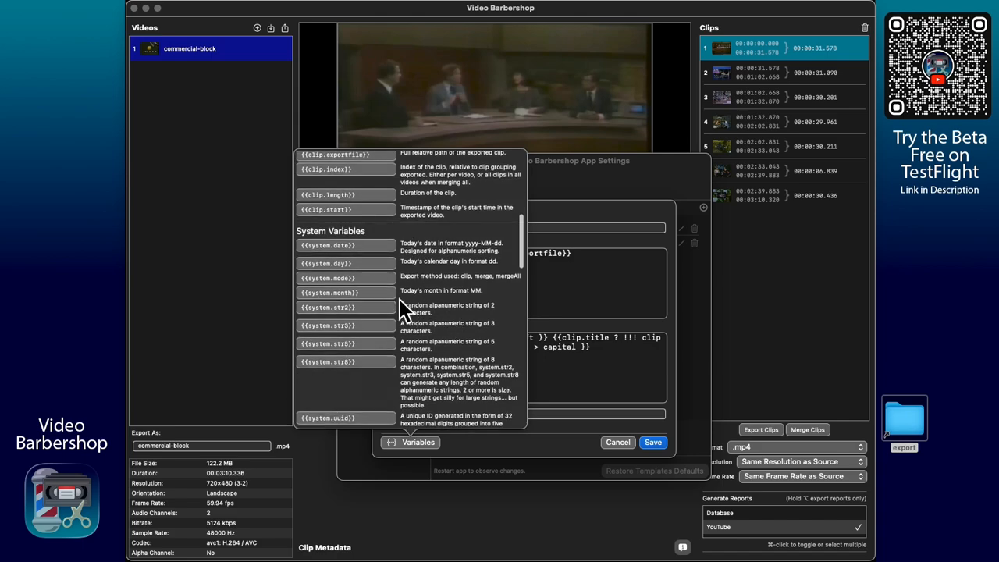
scroll(446, 329, down, 4)
scroll(450, 337, down, 1)
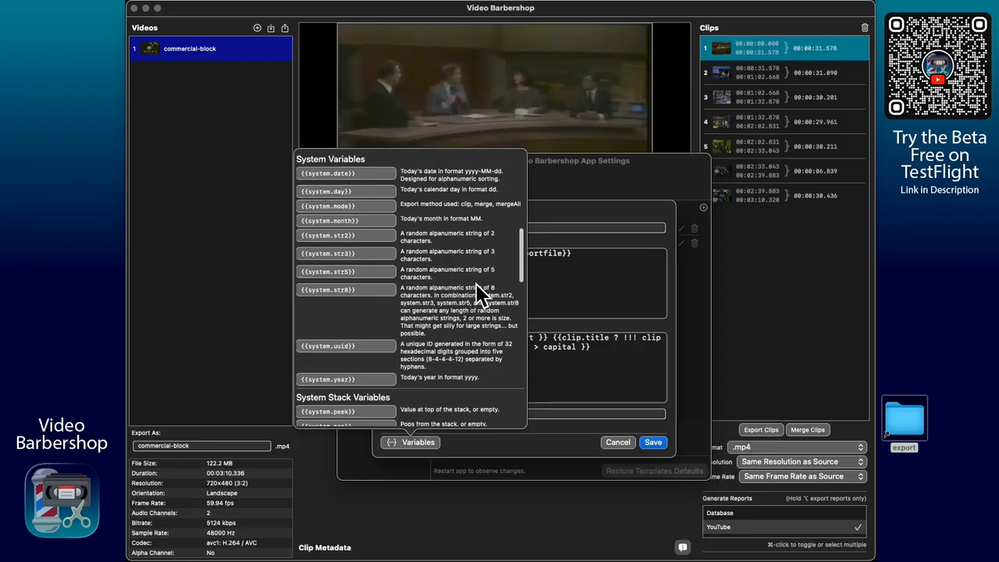
scroll(493, 291, up, 15)
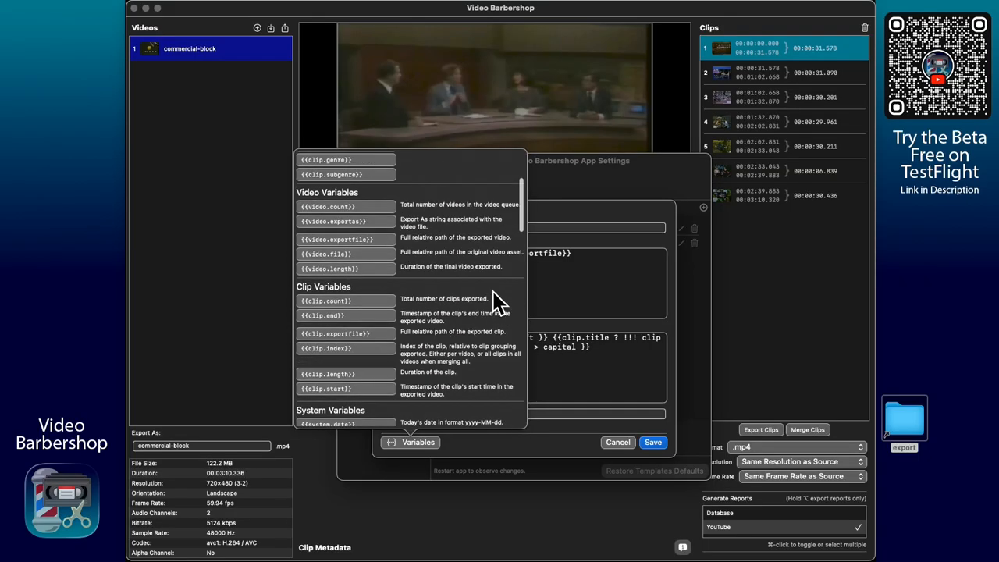
click(505, 445)
text(---)
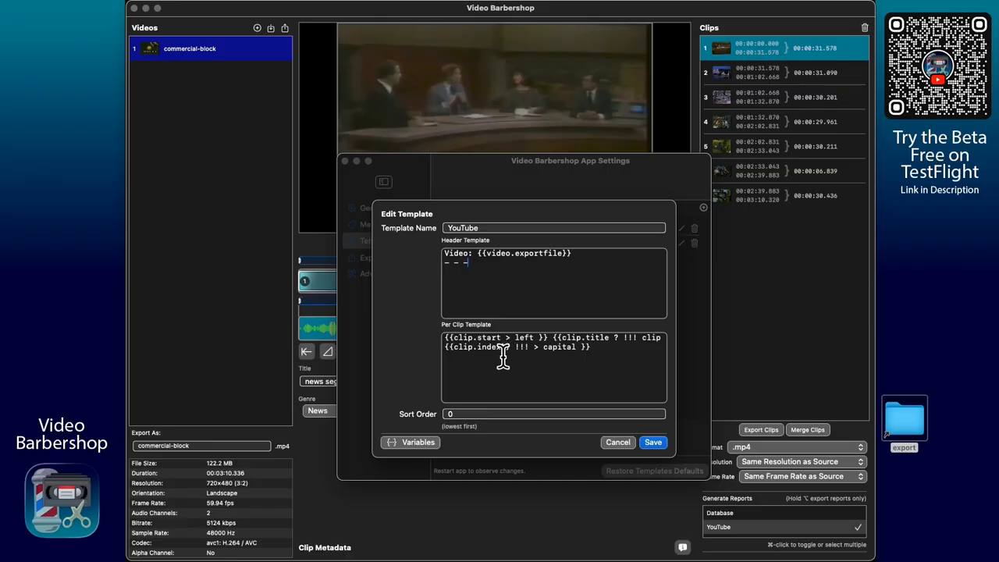
Examine the variable format and the transformer descriptions in the template reference, comparing them with the per clip template.
click(420, 442)
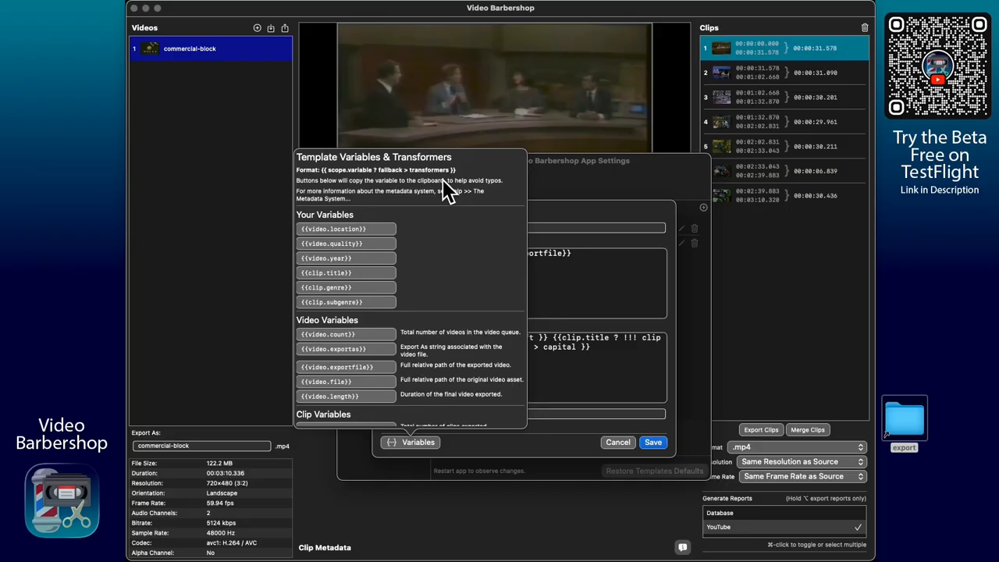
click(565, 353)
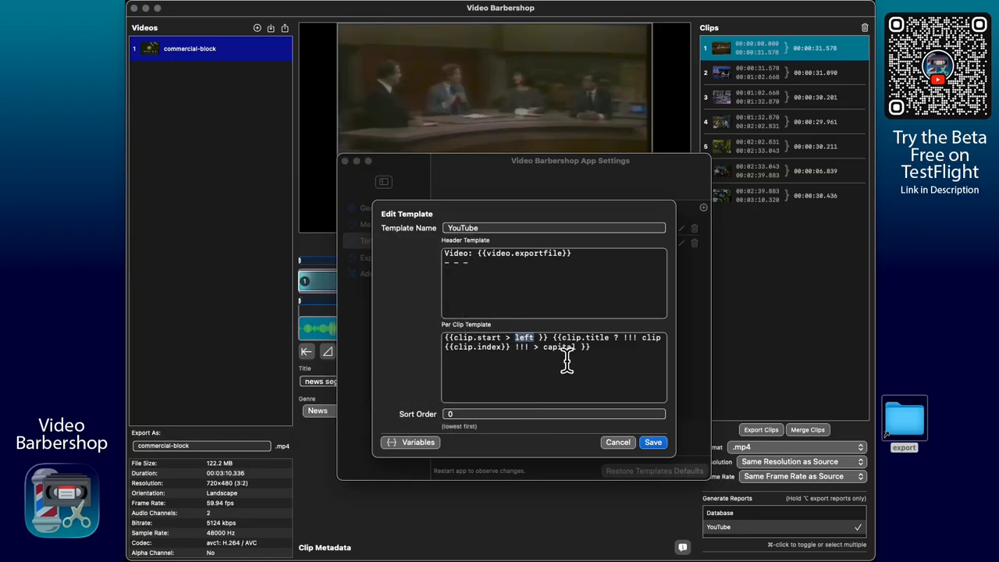
click(417, 442)
scroll(407, 319, down, 5)
scroll(406, 321, down, 10)
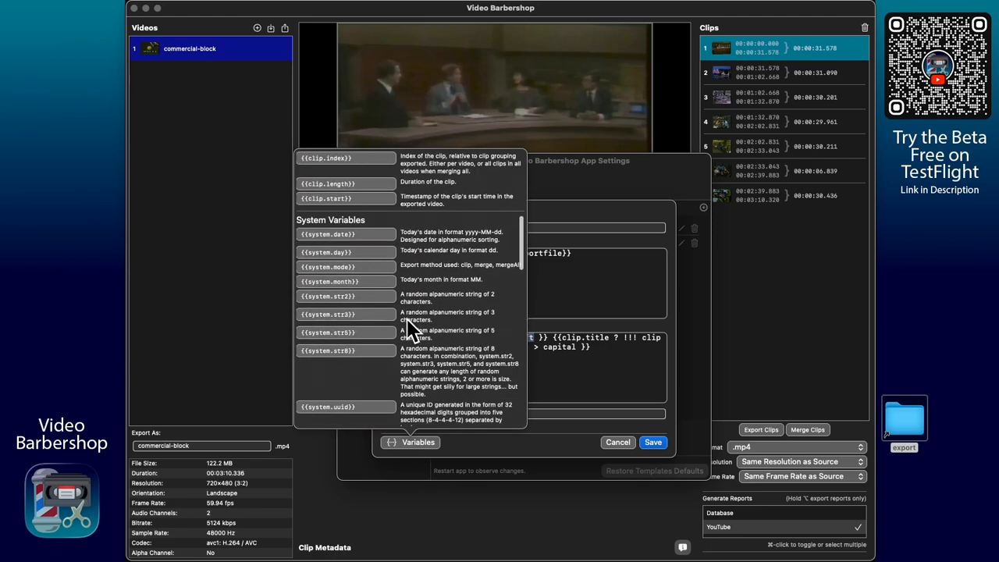
scroll(407, 318, down, 3)
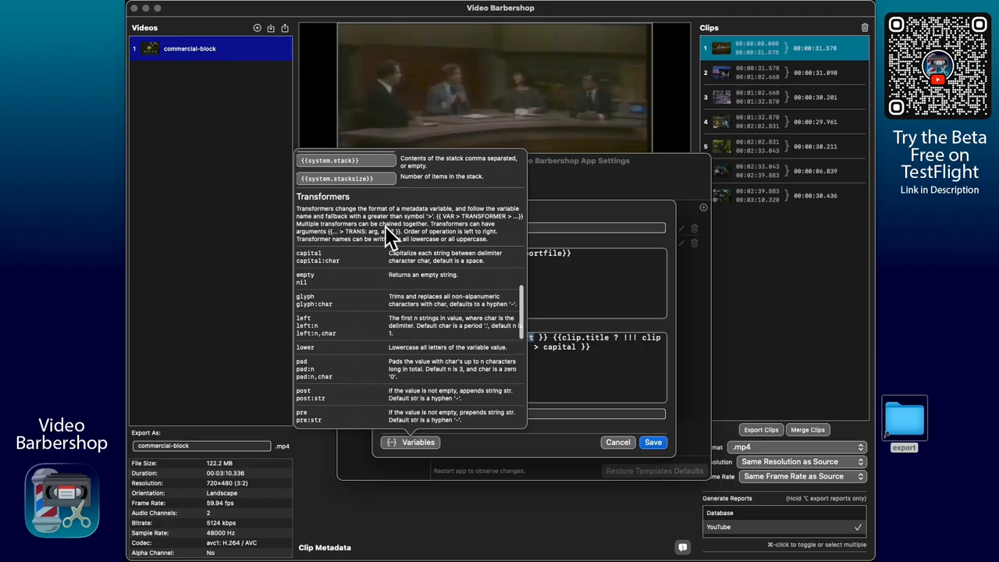
scroll(380, 258, down, 5)
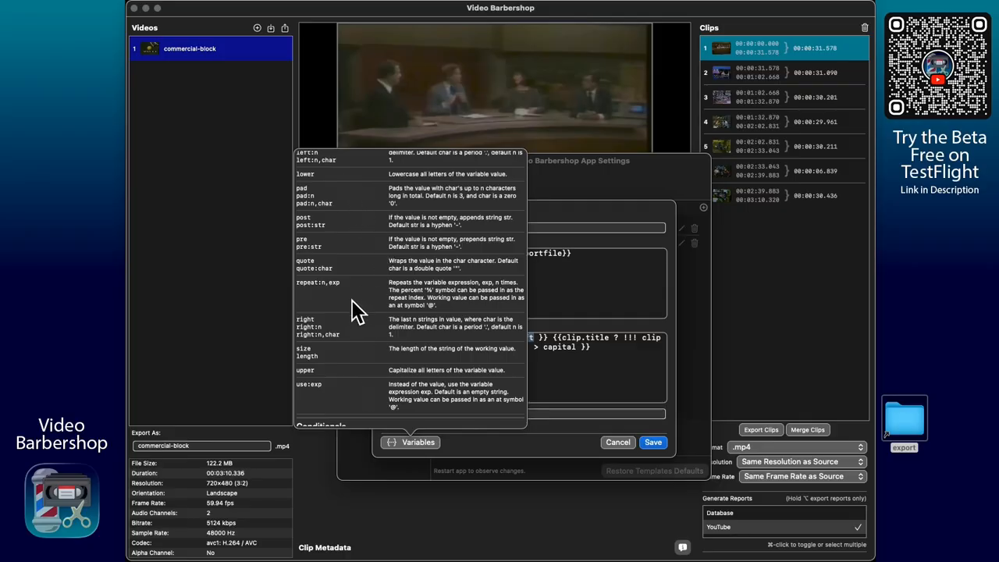
scroll(440, 312, down, 3)
scroll(438, 308, up, 5)
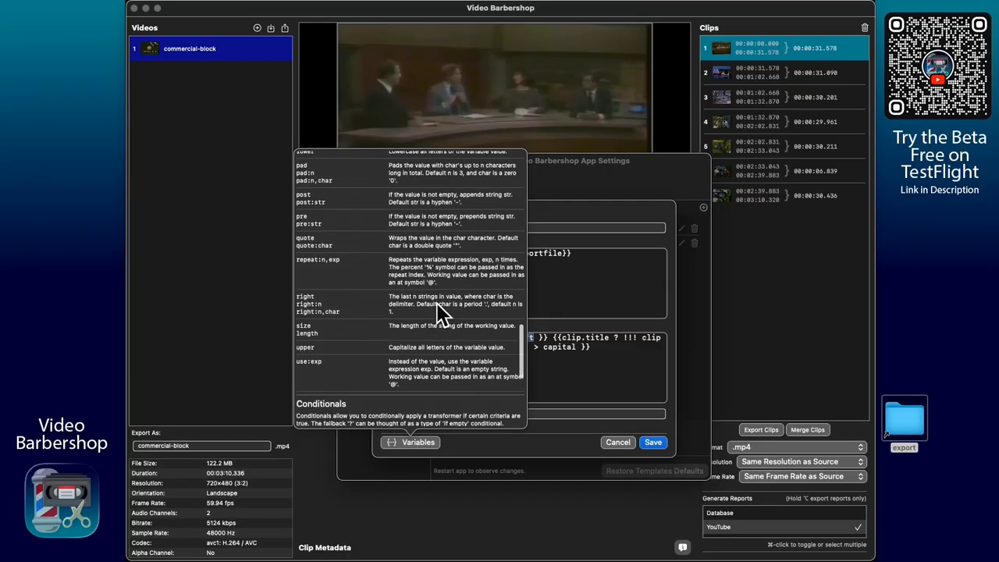
scroll(438, 306, down, 3)
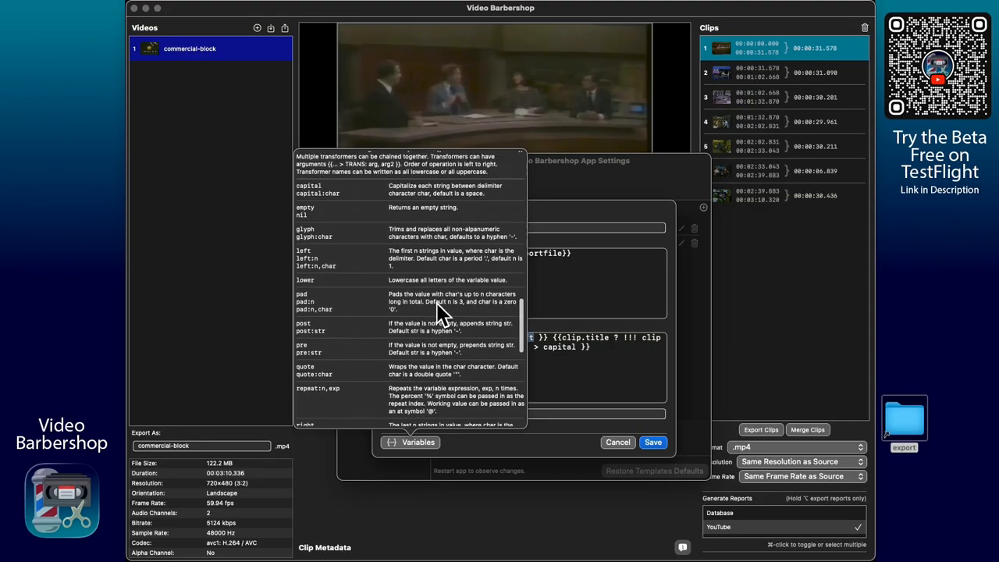
scroll(439, 313, down, 1)
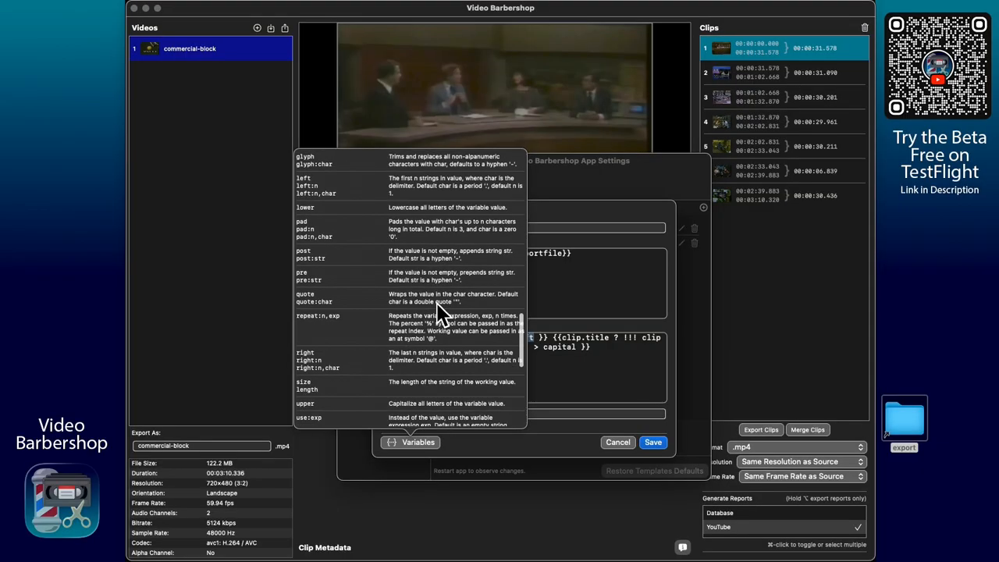
scroll(441, 312, up, 2)
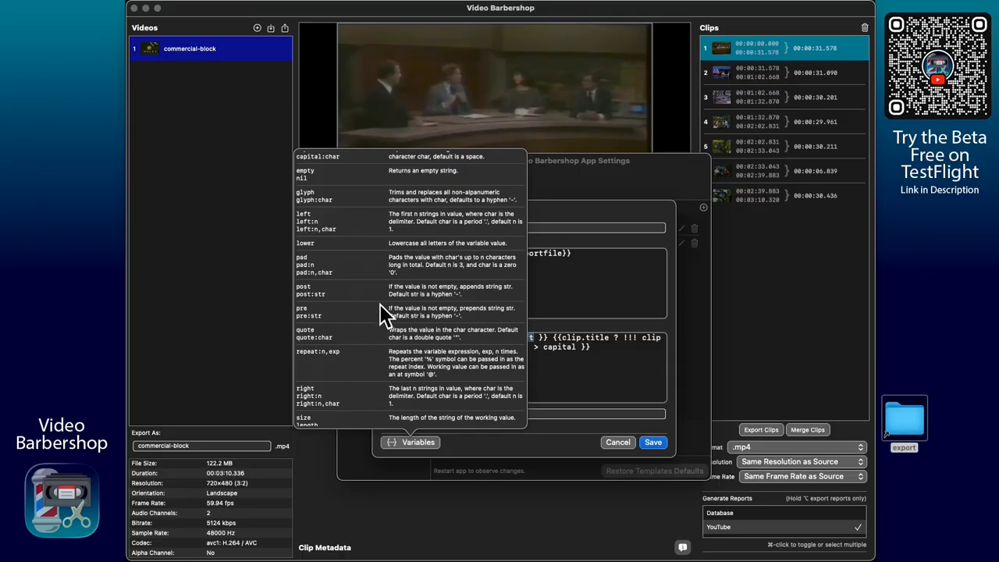
click(488, 461)
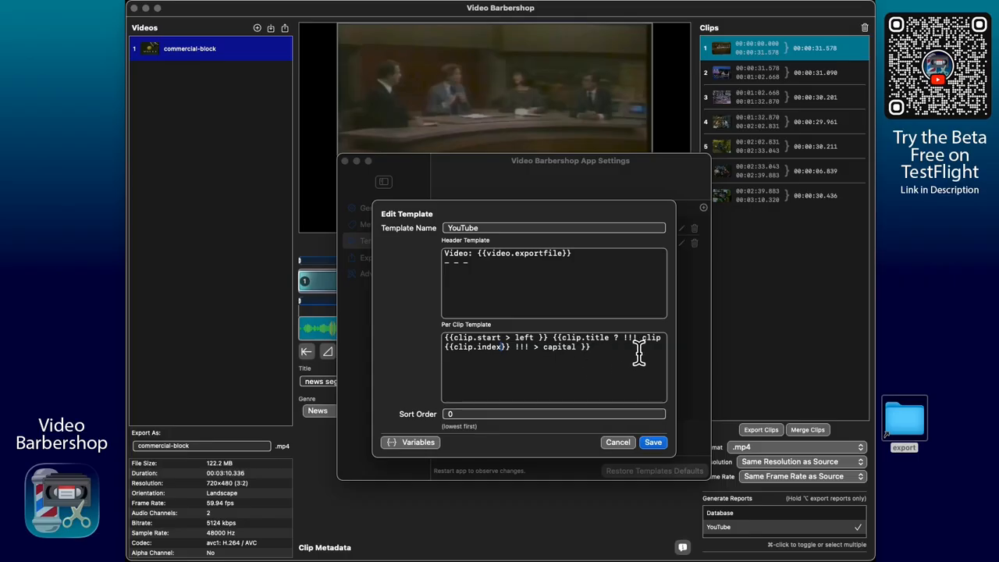
Preview commercial-block-merged-YouTube.txt from the export folder to compare it with the template, and return to the template editor.
double_click(920, 434)
click(653, 349)
key(space)
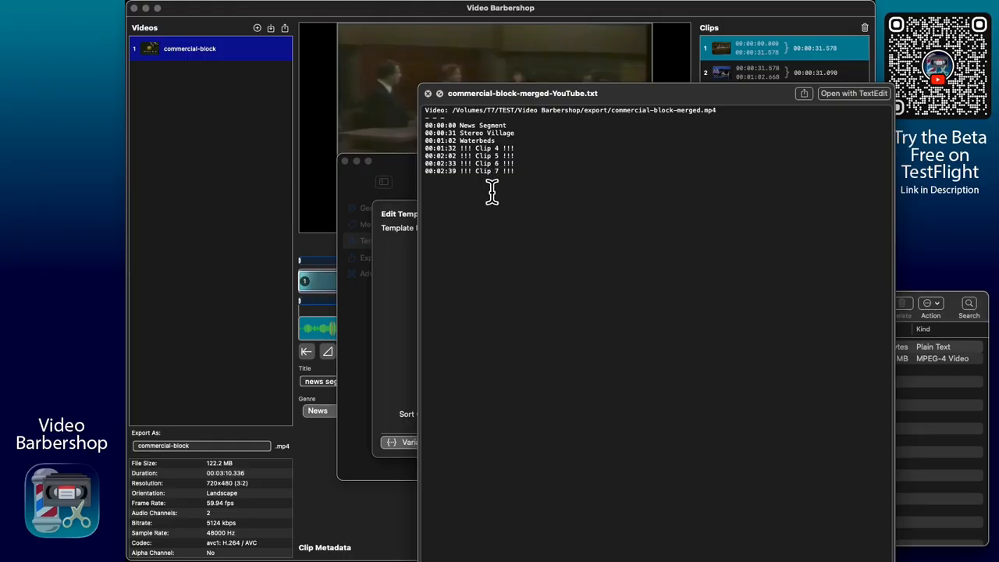
click(429, 95)
click(431, 364)
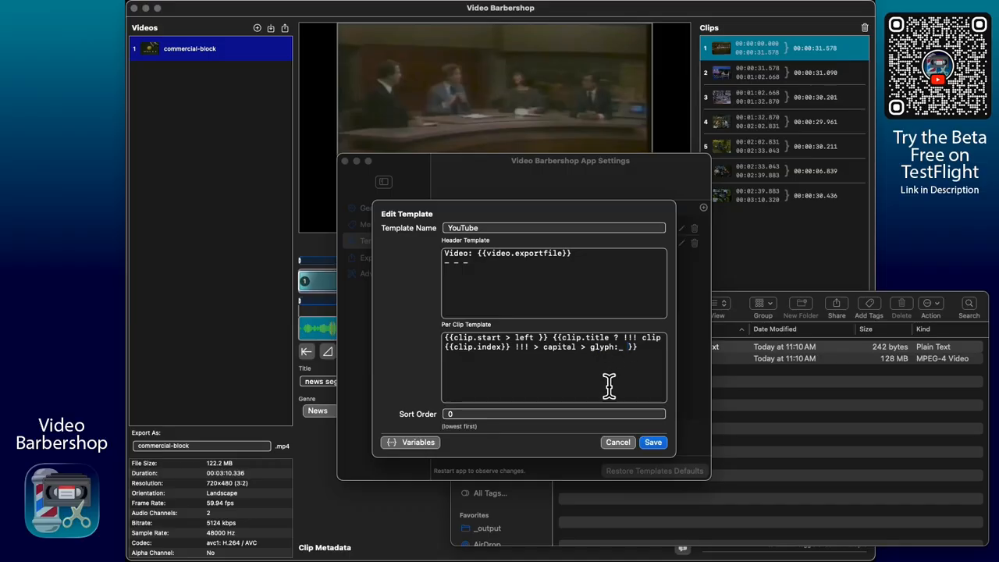
Save the YouTube template, export only the merged YouTube report to the export folder, and preview commercial-block-merged-YouTube.txt.
click(658, 444)
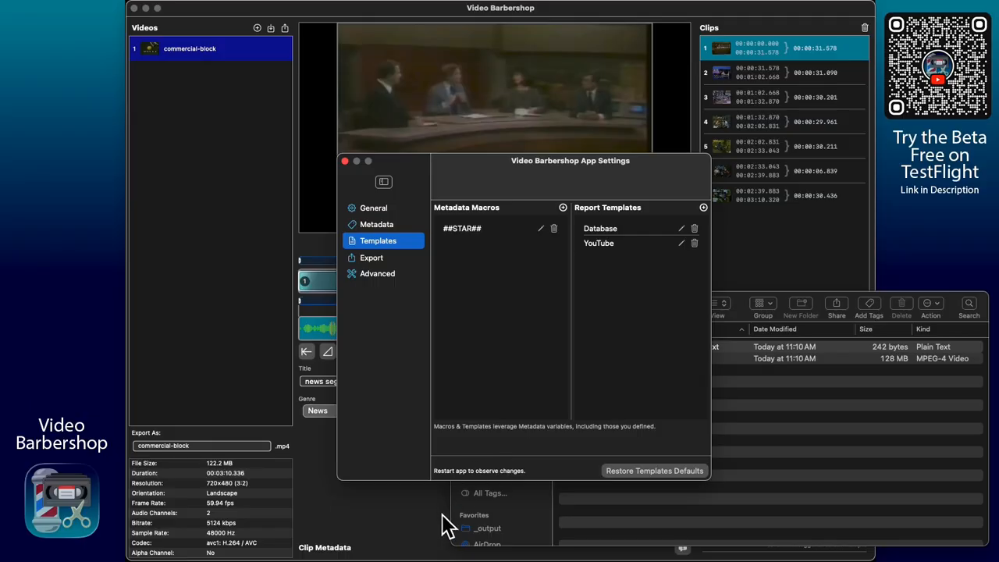
key(super+w)
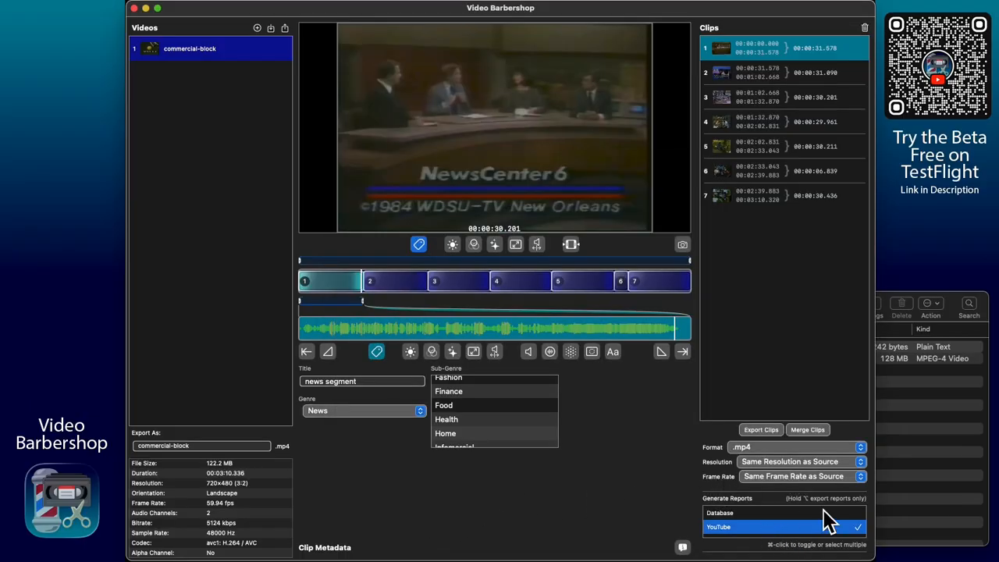
key(alt)
key(alt)
key(alt)
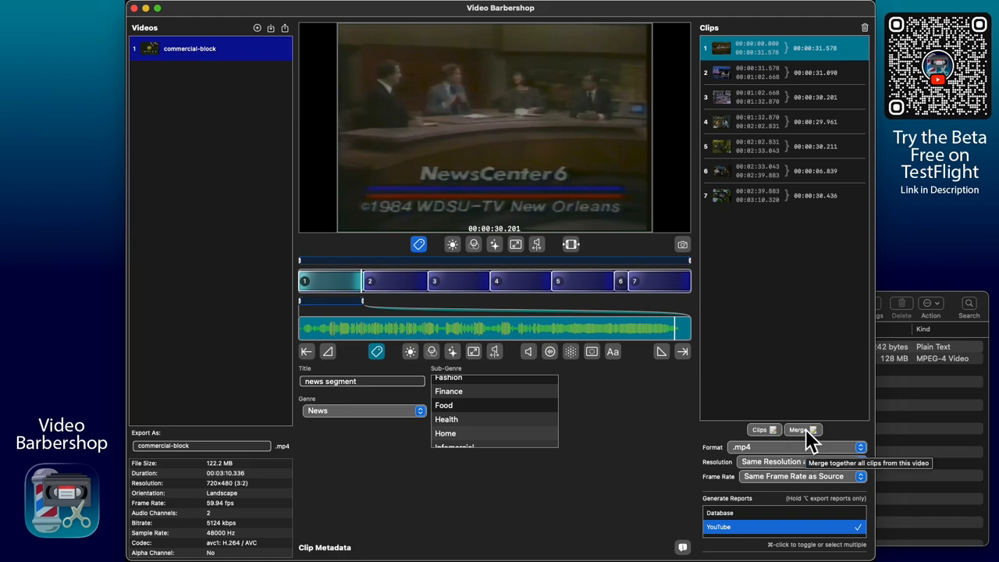
alt+click(805, 430)
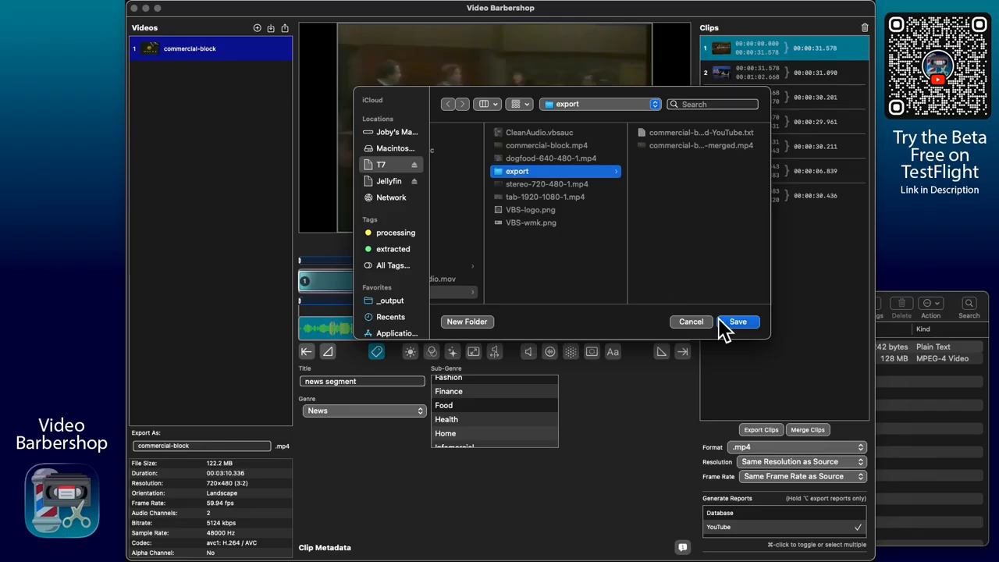
click(738, 324)
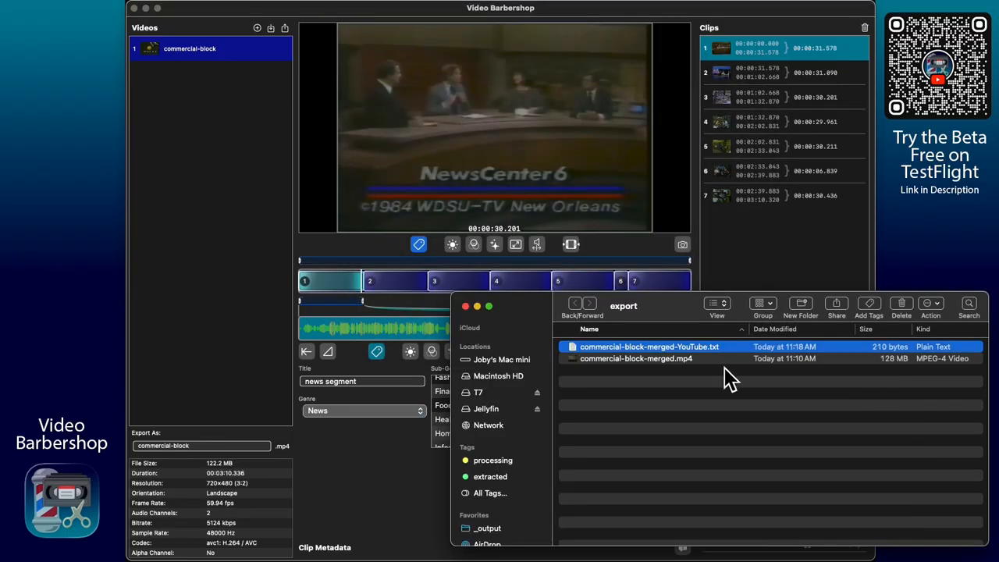
key(space)
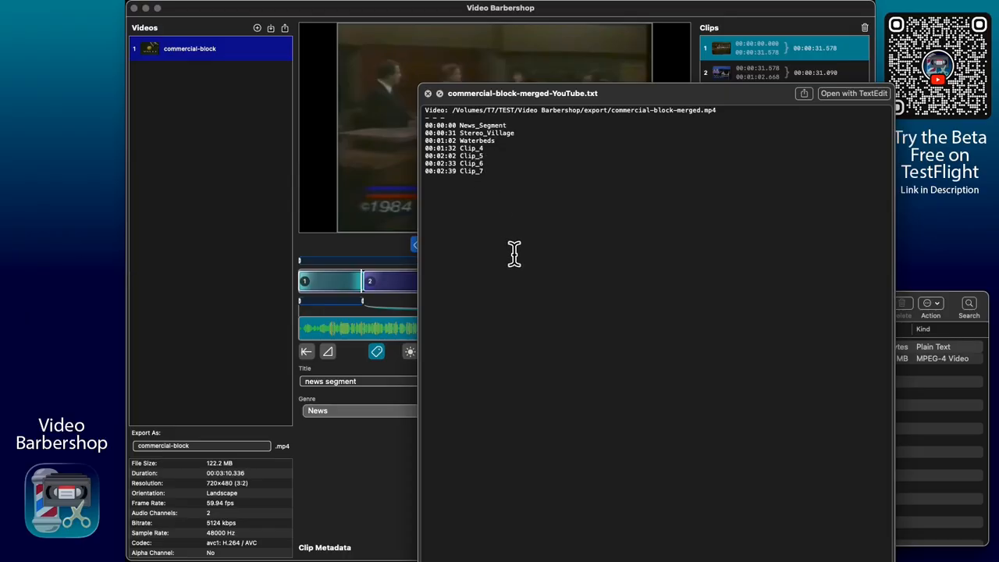
click(390, 465)
Remove the glyph:_ transformer from the YouTube report's per clip template in the app settings and save the template.
key(super+comma)
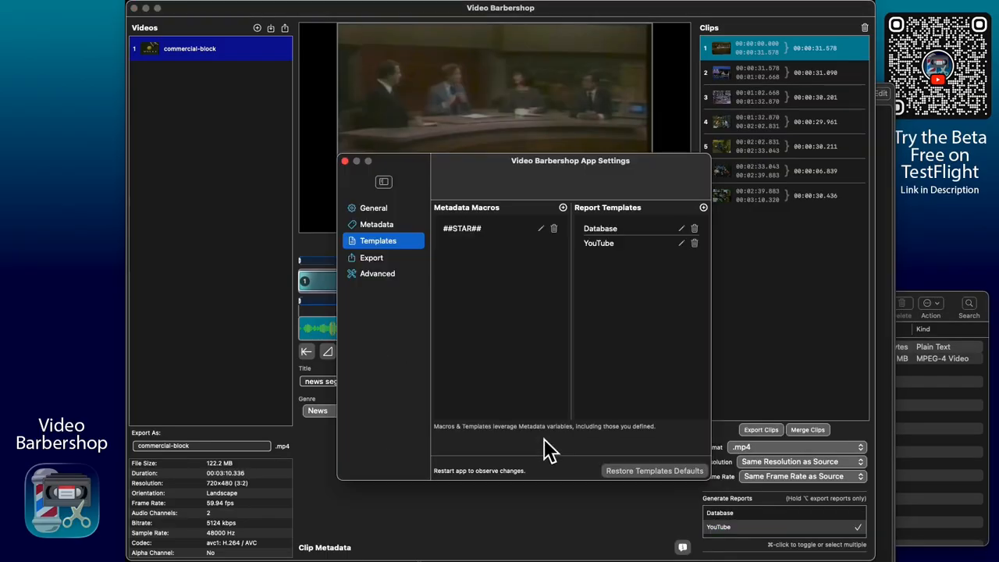
click(682, 243)
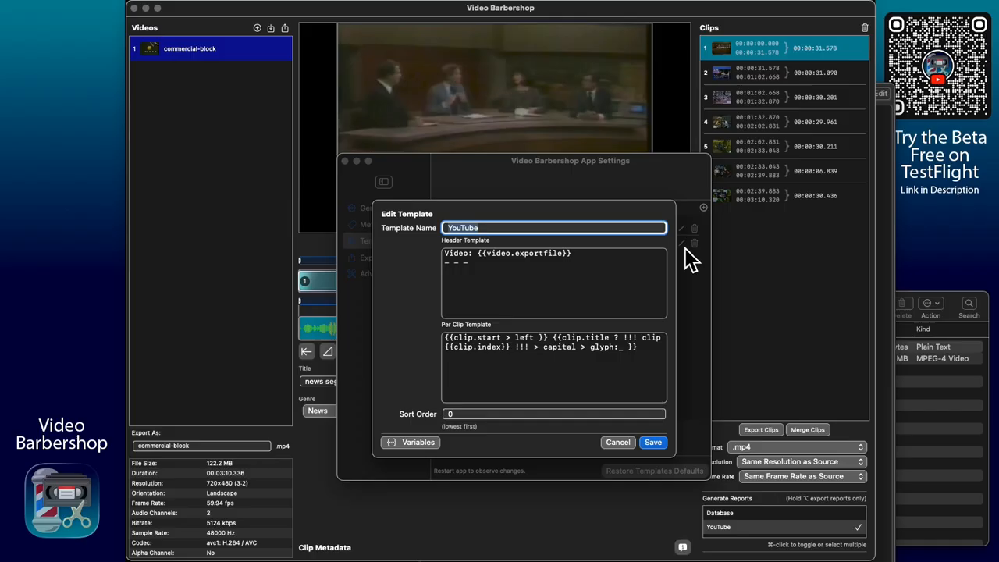
click(632, 357)
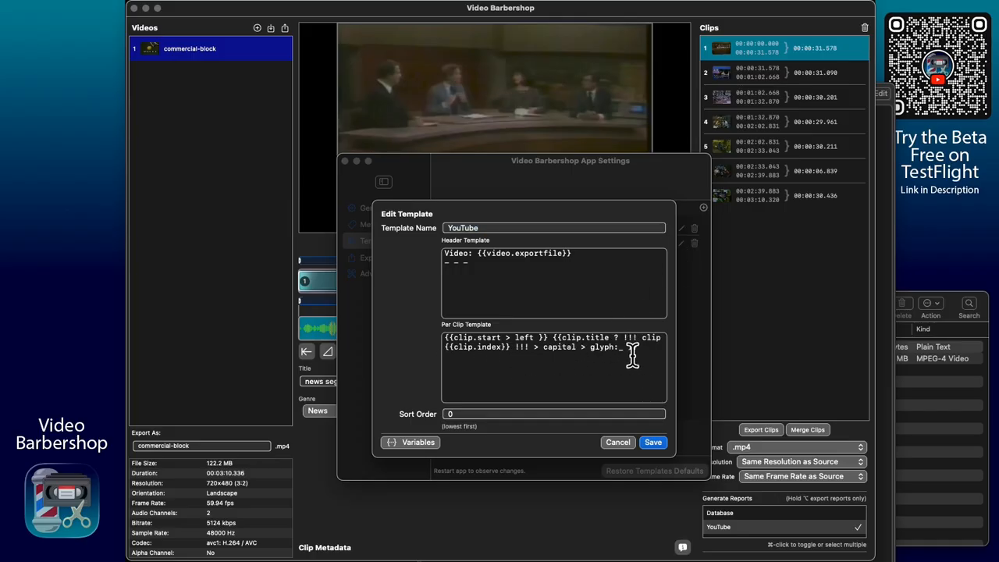
key(BackSpace)
key(BackSpace)
click(653, 443)
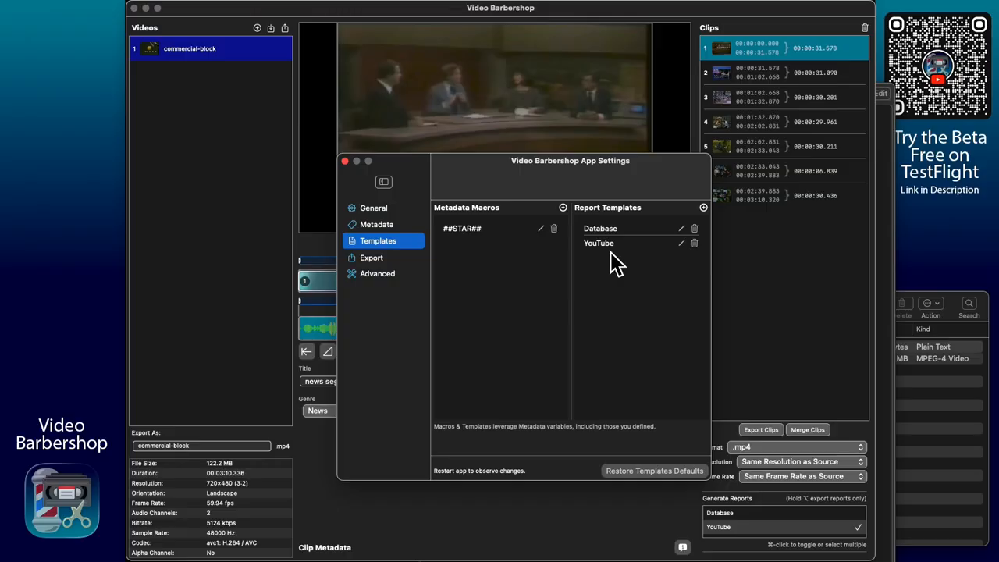
Open the Database report template, add the escape sequences \t \n \s below its header text, and delete them again.
click(681, 230)
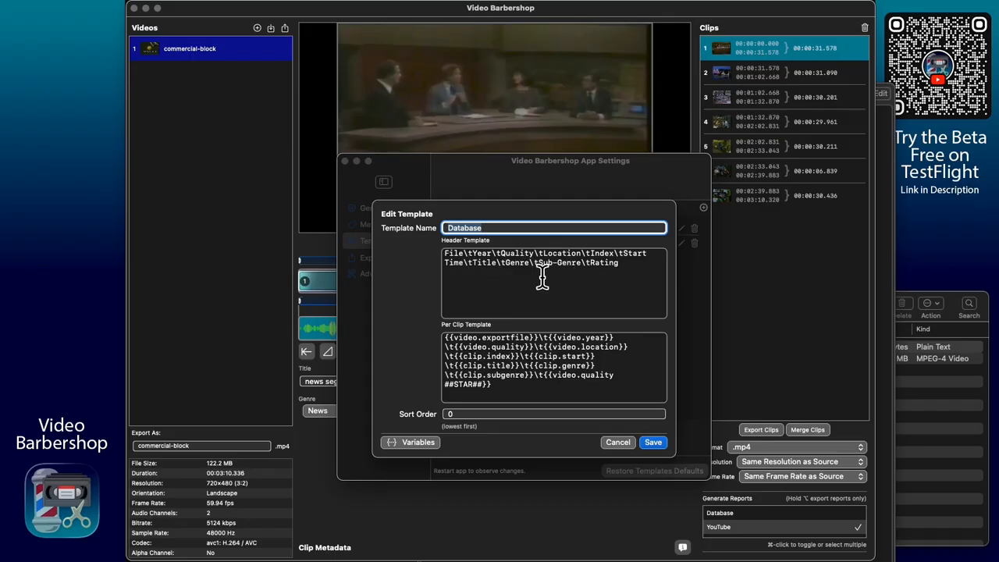
click(468, 262)
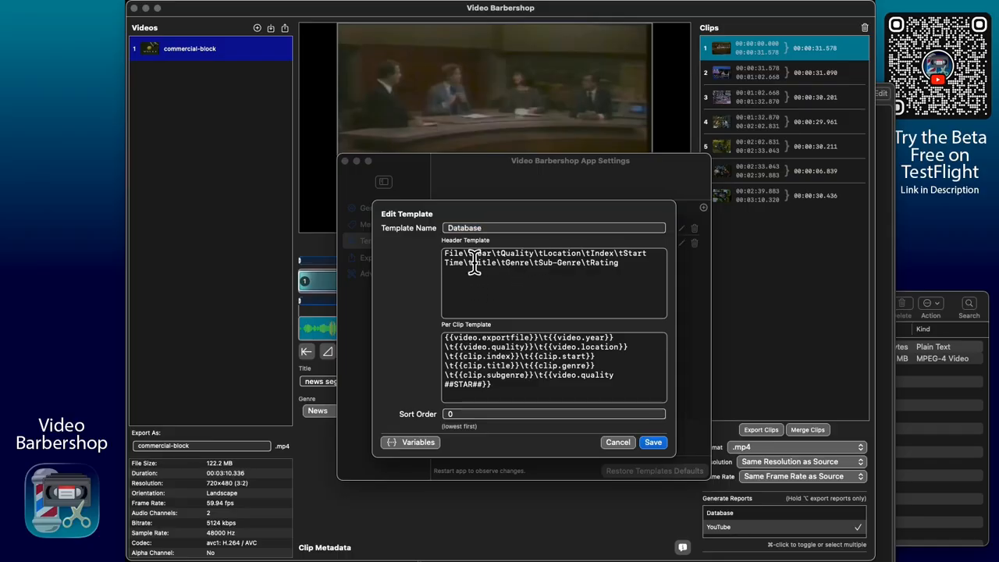
click(634, 287)
drag(591, 283, 445, 286)
key(BackSpace)
key(BackSpace)
text(\t \n \s)
drag(493, 282, 446, 290)
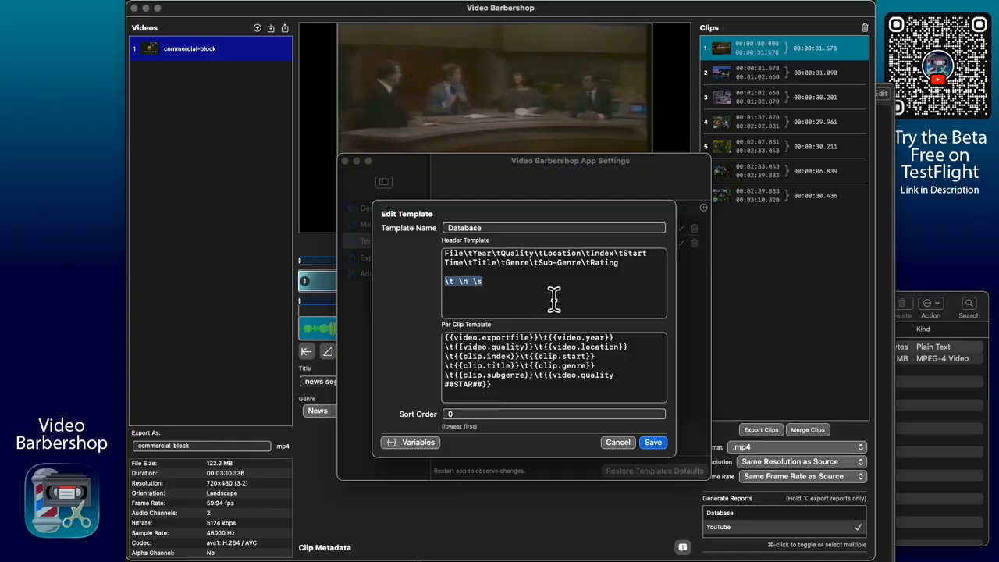
key(BackSpace)
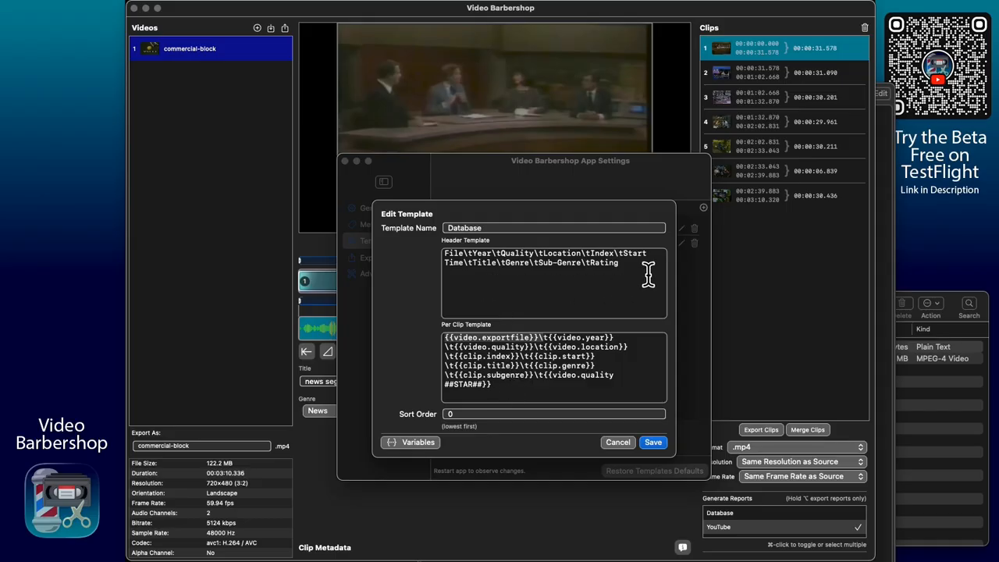
Compare the Database header and per clip templates with the merged YouTube report preview, and close the preview.
drag(648, 271, 438, 259)
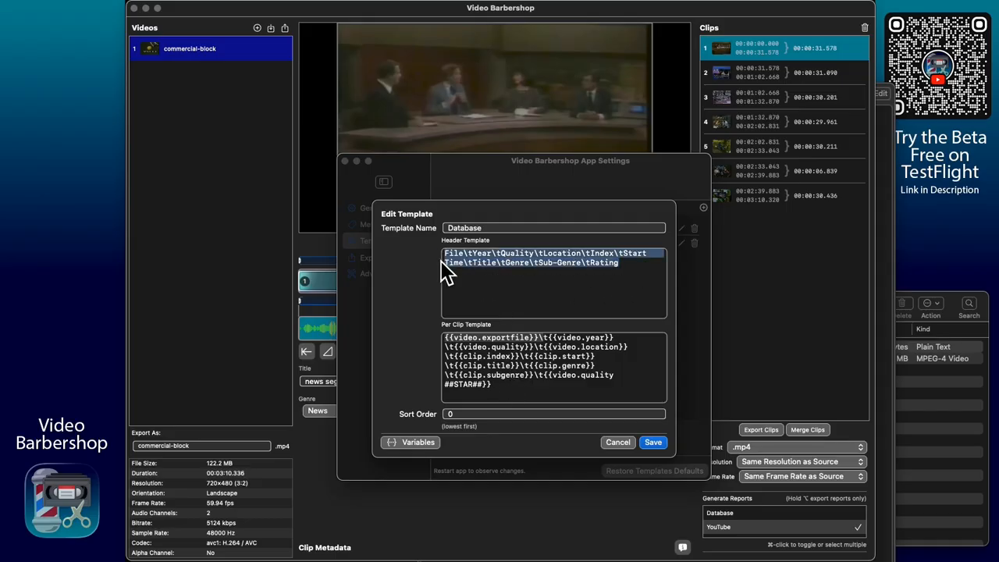
click(939, 420)
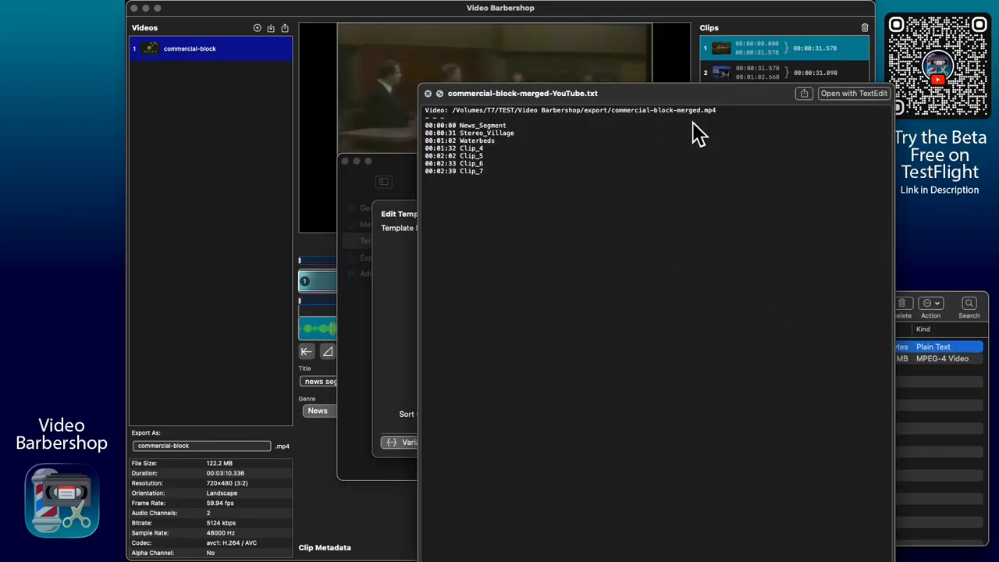
click(410, 324)
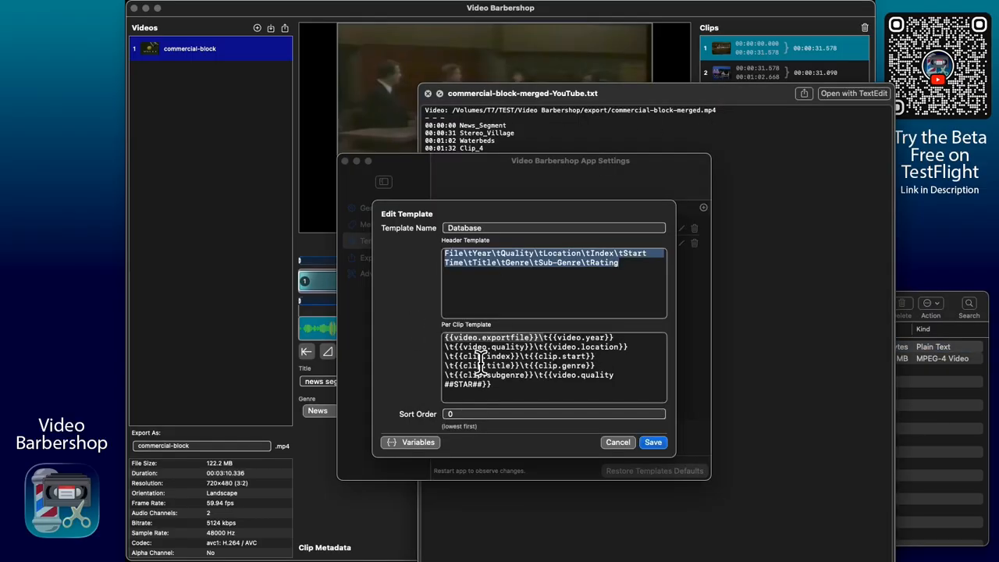
click(828, 335)
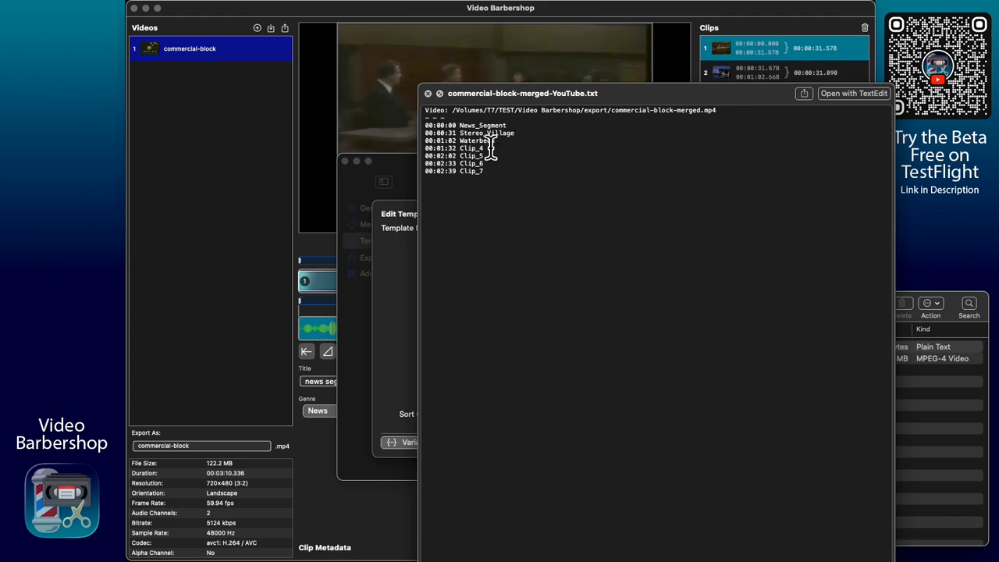
click(429, 95)
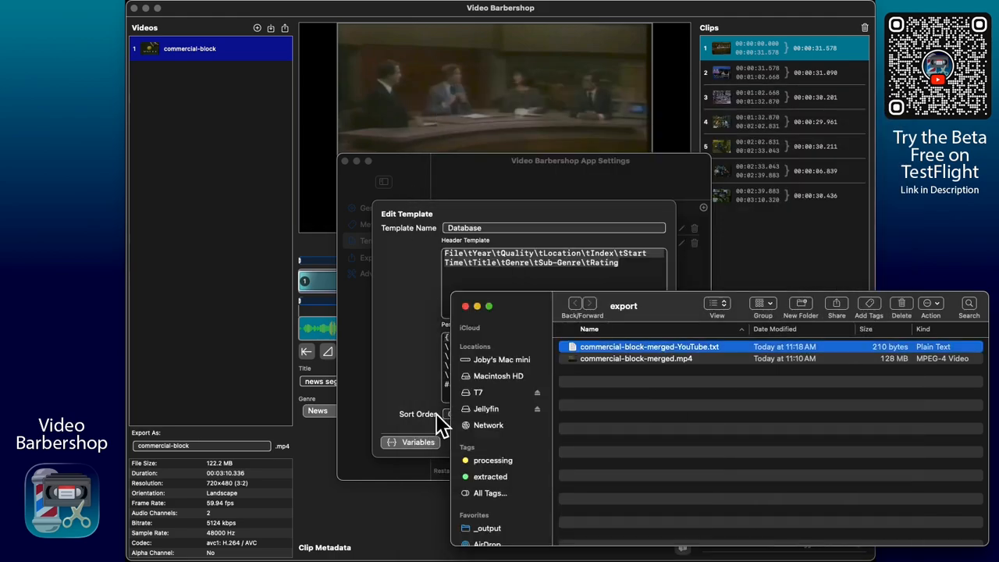
Leave the app settings and export only the individual clips' YouTube reports to the export folder, without rendering video.
click(423, 528)
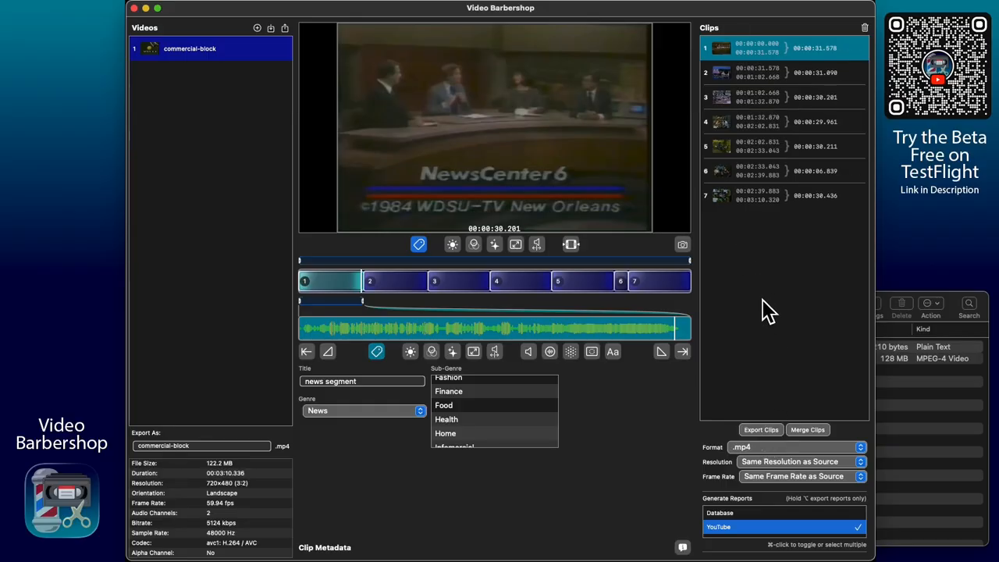
alt+click(769, 433)
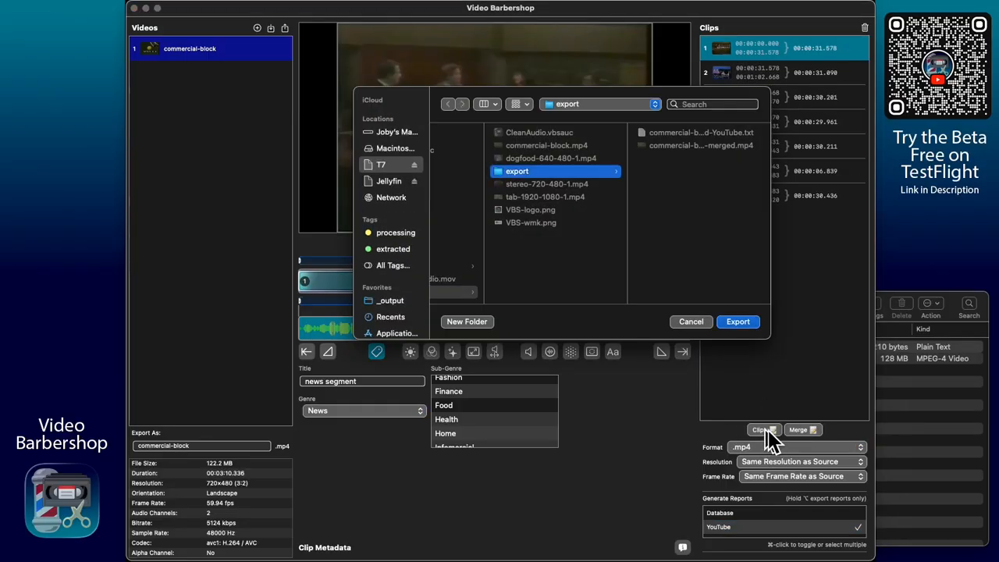
click(742, 321)
Preview commercial-block-1985-006-YouTube.txt and commercial-block-1985-004-YouTube.txt from the export folder in Finder.
click(925, 450)
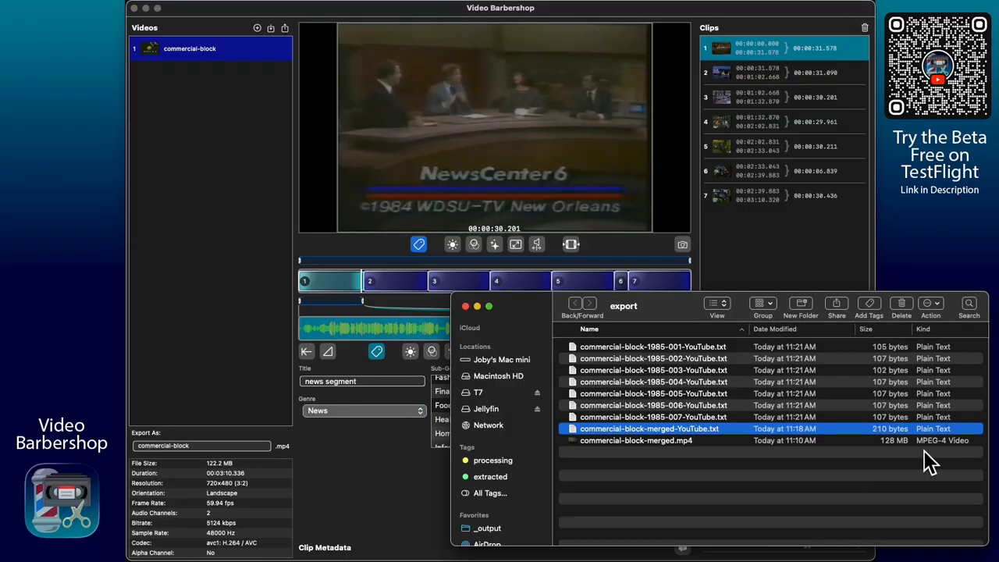
click(692, 349)
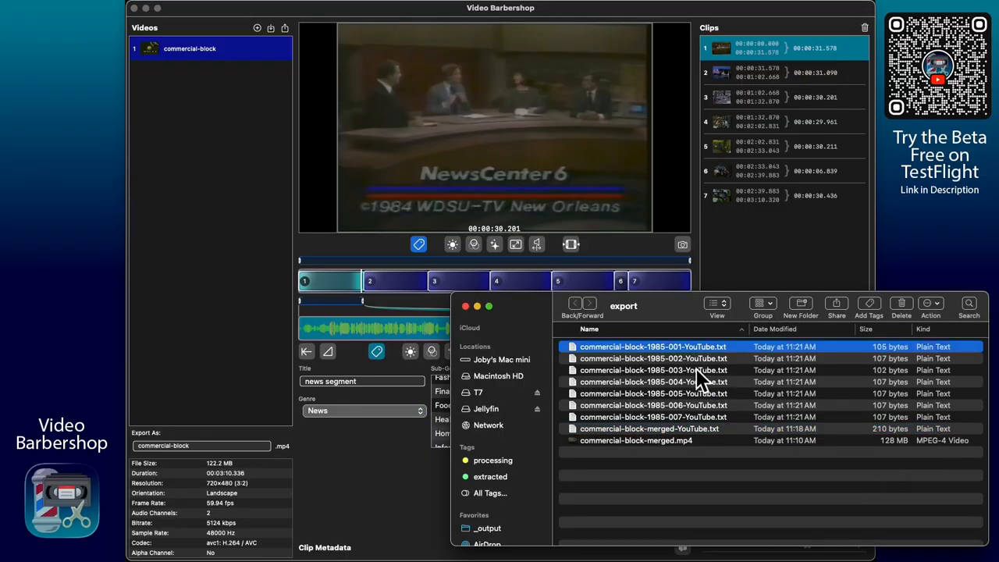
click(696, 369)
click(706, 393)
click(716, 407)
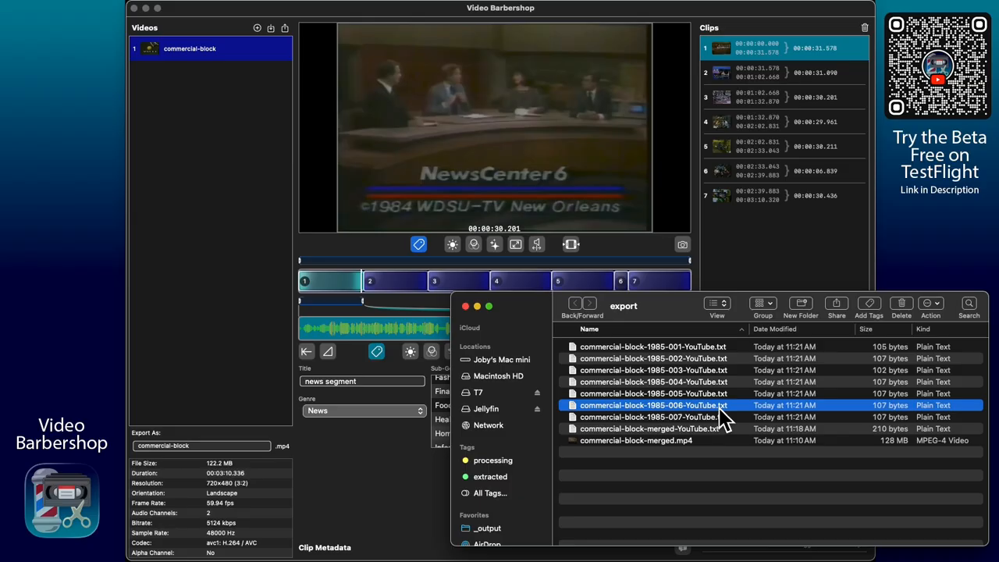
key(space)
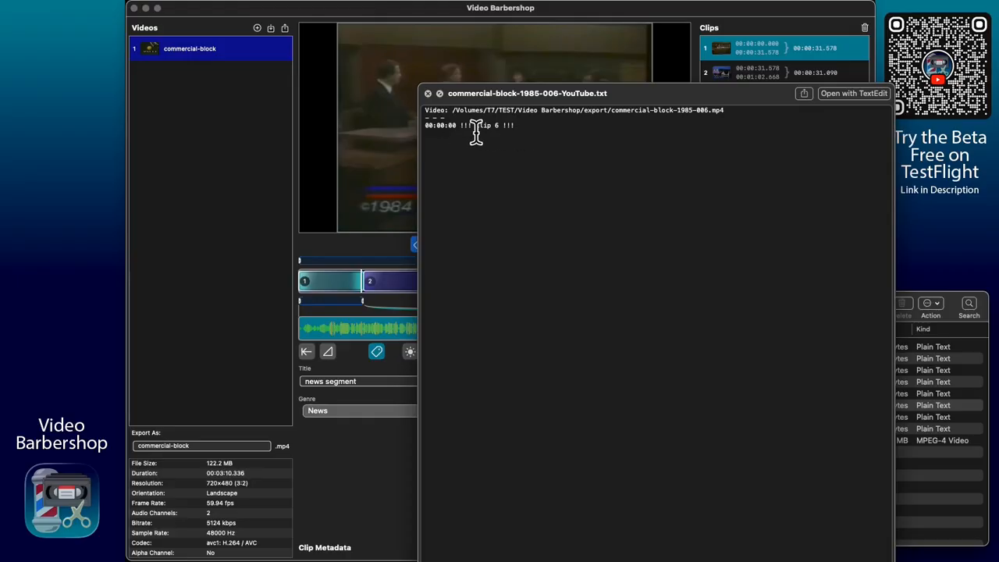
click(430, 95)
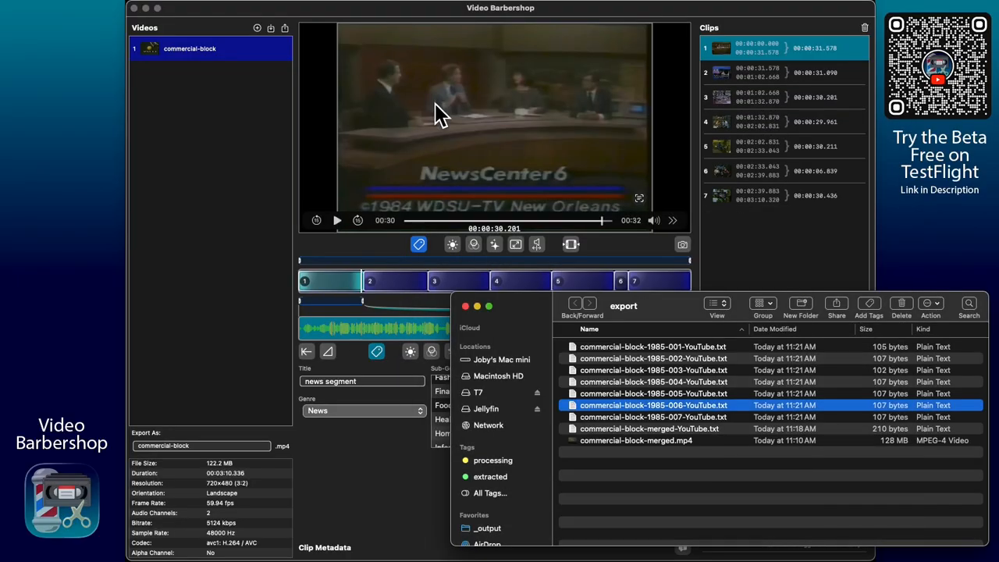
click(705, 382)
key(space)
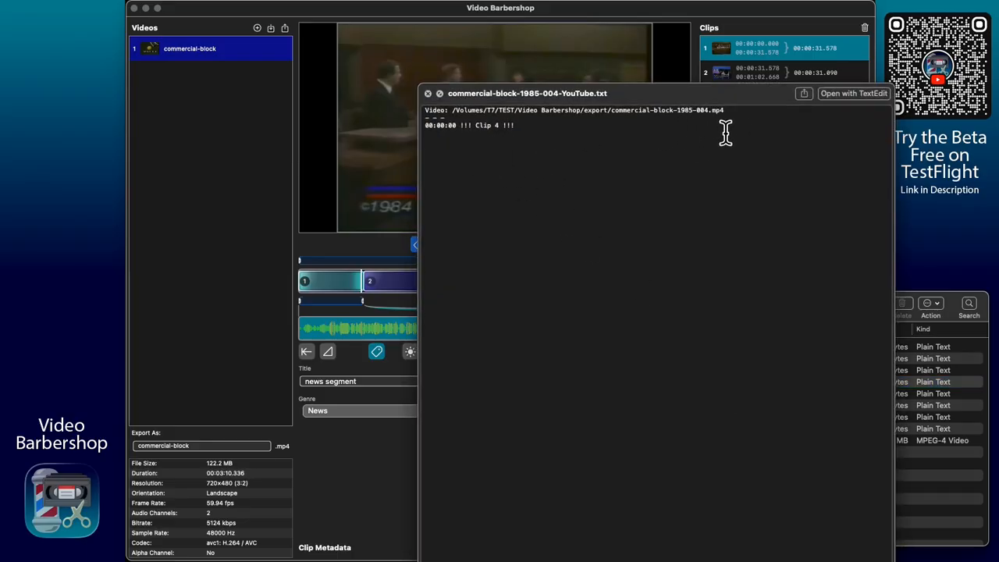
click(428, 93)
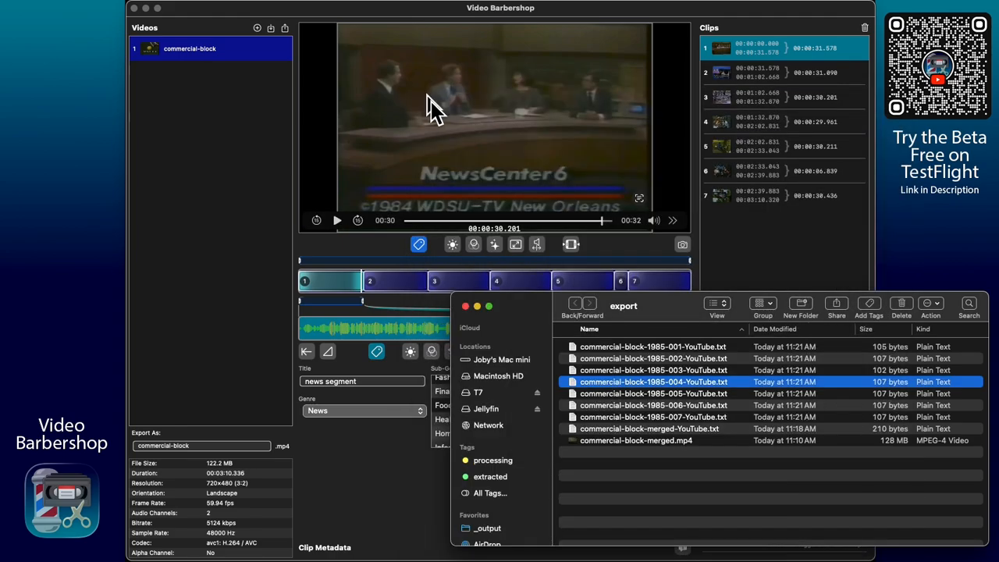
Delete all report files and the merged video from the export folder.
click(675, 452)
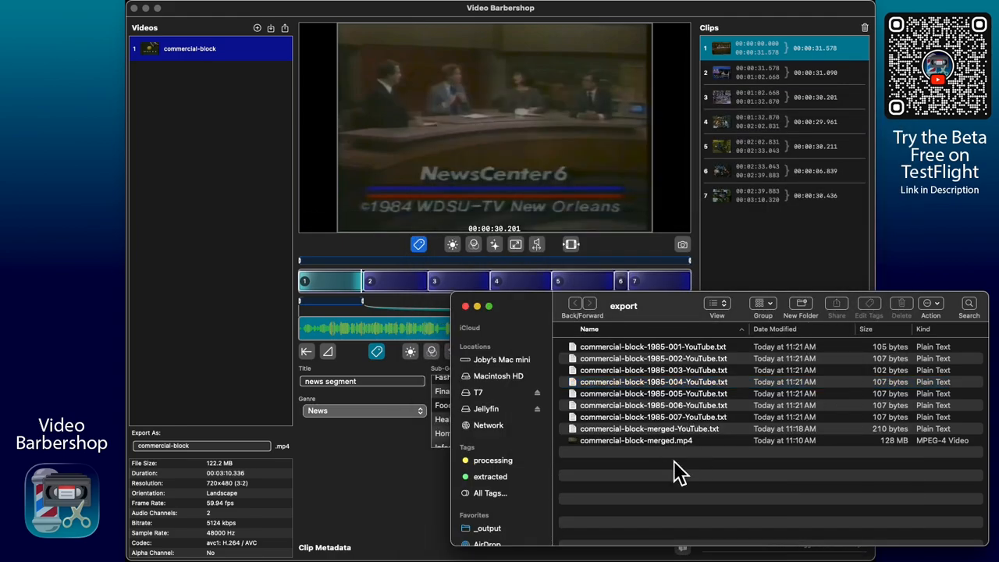
drag(701, 466, 680, 357)
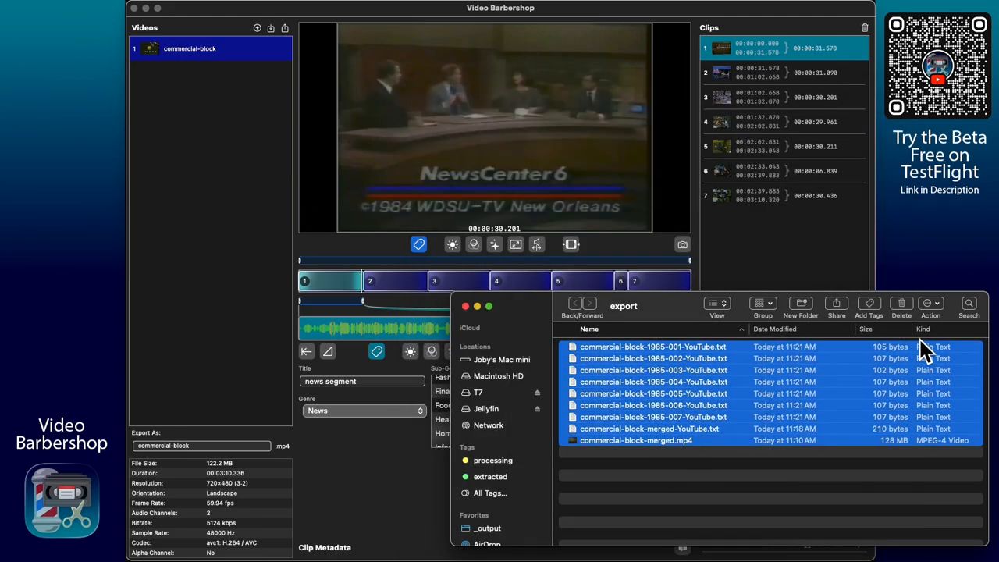
click(904, 304)
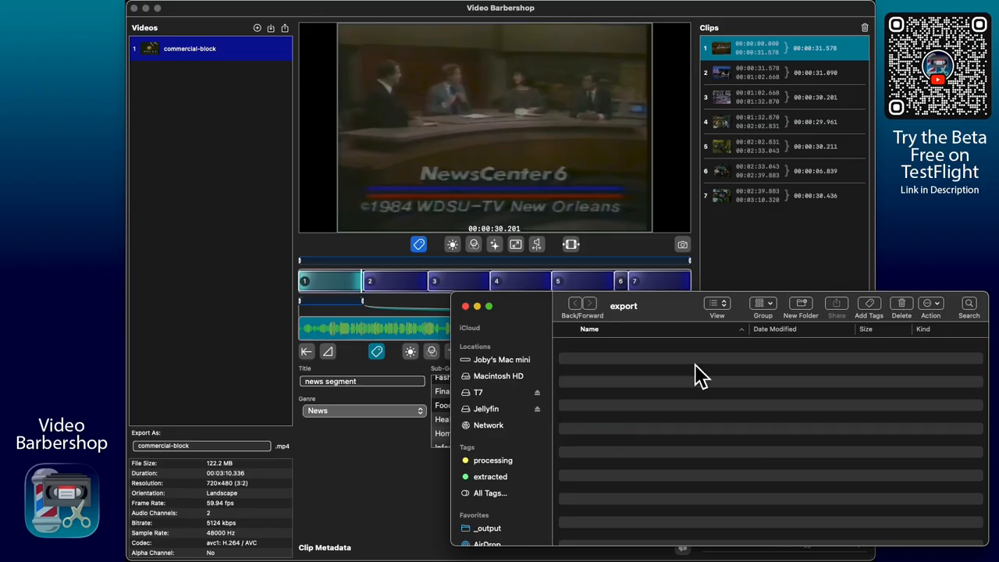
Return to Video Barbershop, add Database to the selected YouTube report, and export only the individual clip reports to the export folder.
click(428, 466)
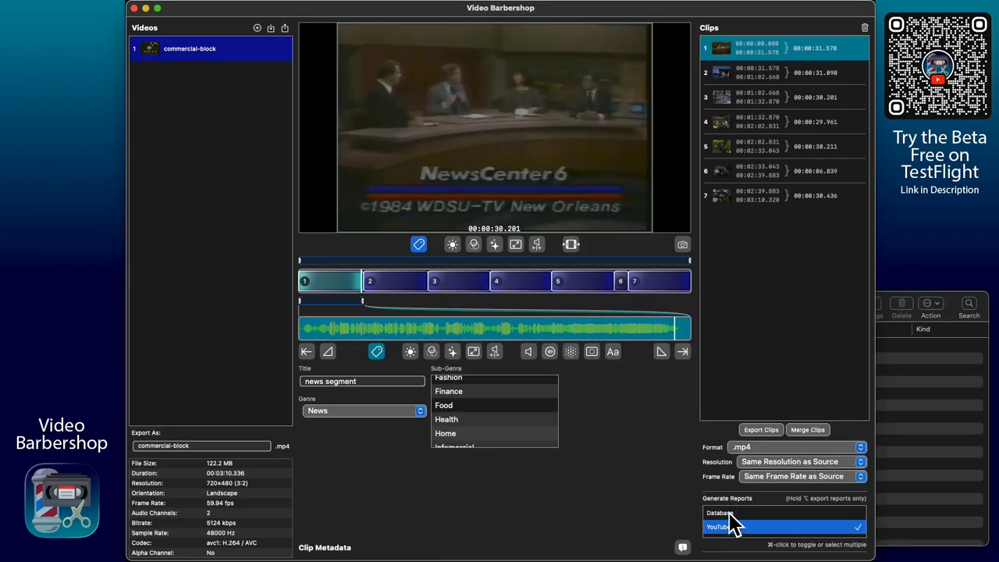
super+click(755, 514)
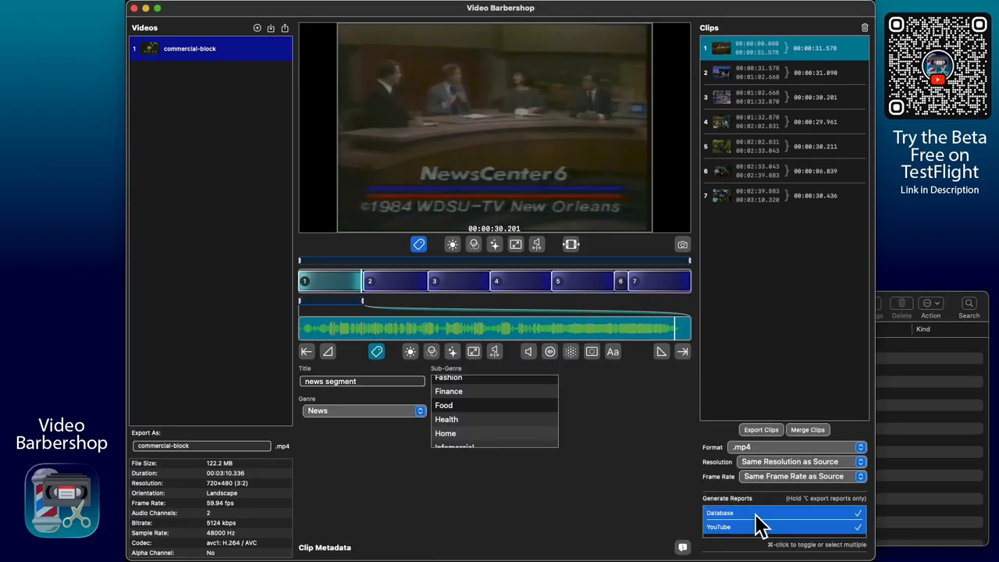
key(alt)
alt+click(768, 431)
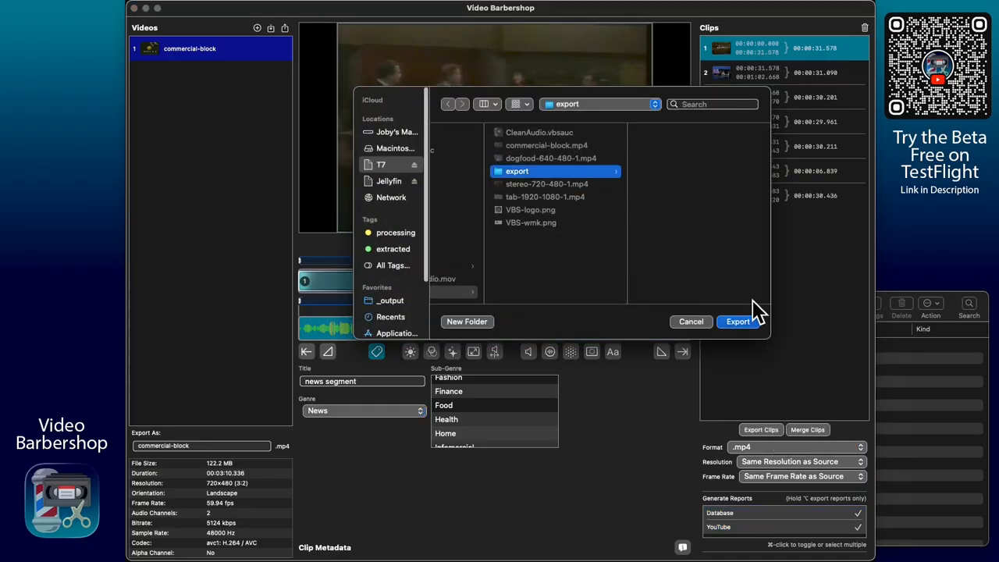
click(748, 327)
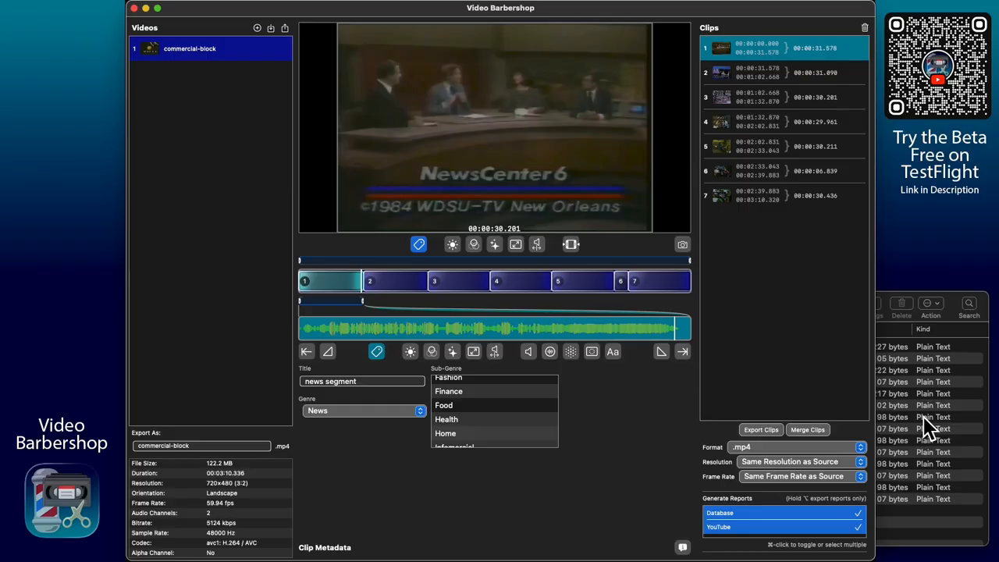
Switch to the export folder in Finder and delete all the per-clip Database and YouTube report files.
click(941, 460)
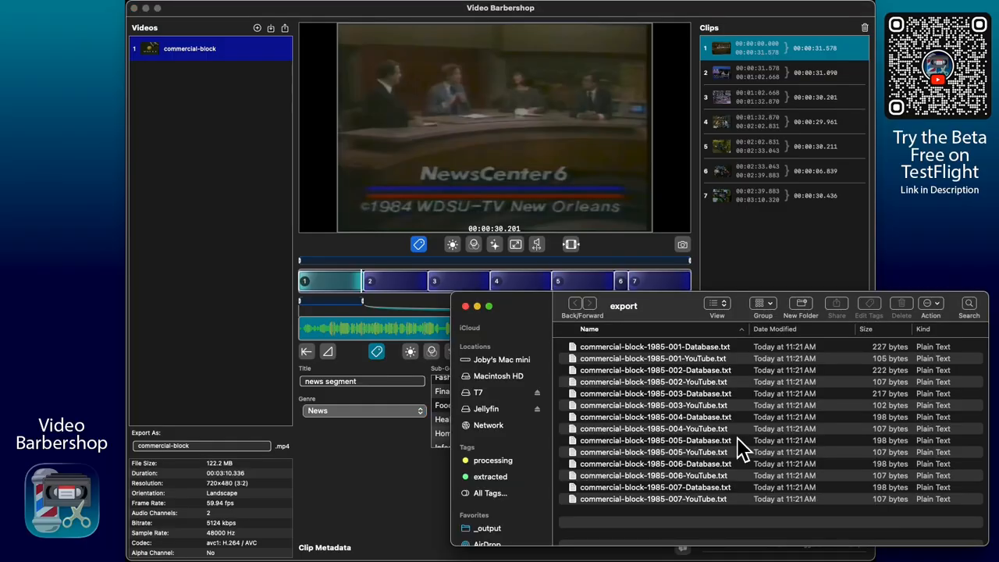
click(703, 351)
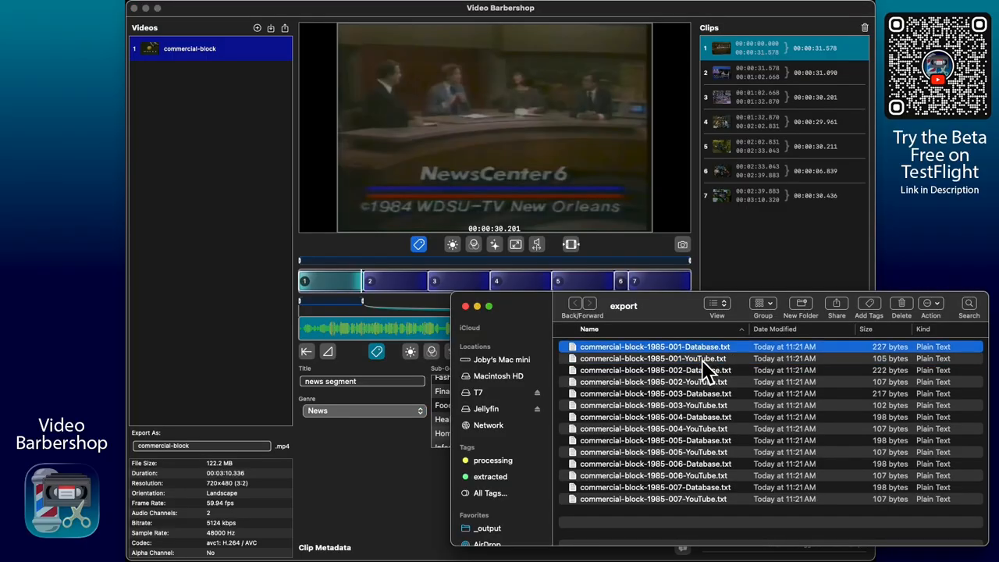
click(704, 360)
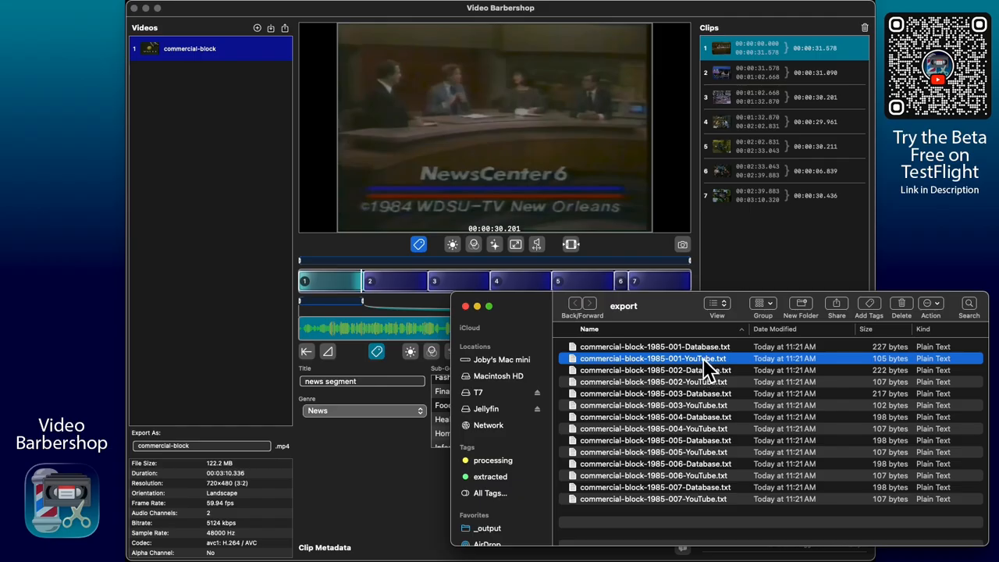
click(705, 349)
key(Down)
click(904, 305)
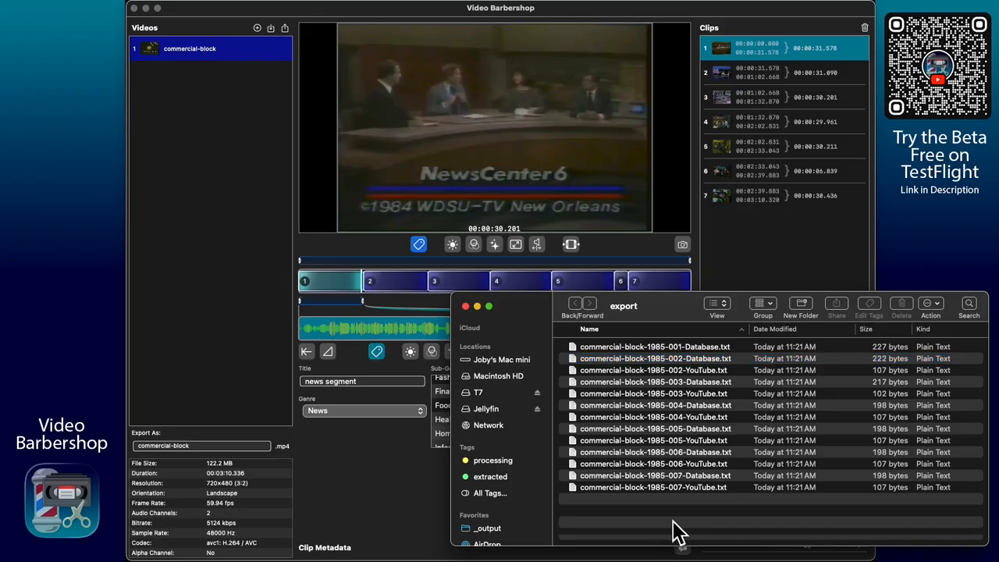
drag(673, 531, 645, 348)
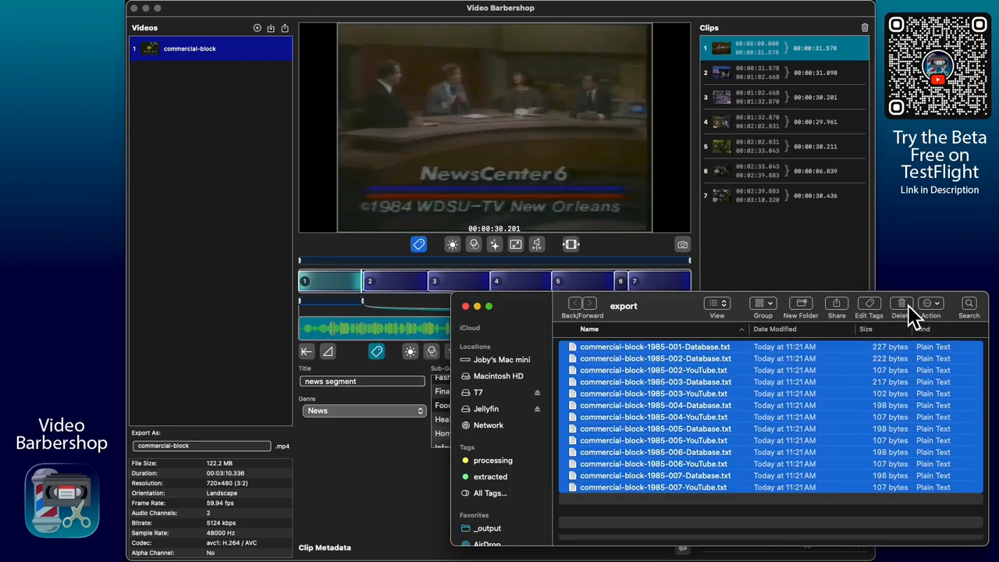
click(905, 305)
Return to Video Barbershop, deselect the YouTube report, and export only the merged Database report to the export folder.
click(546, 482)
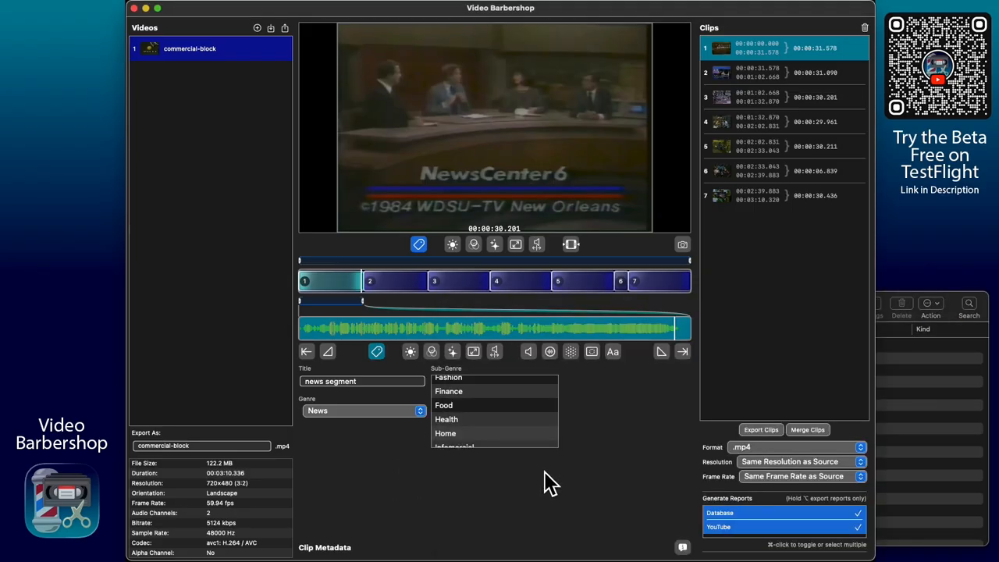
super+click(752, 530)
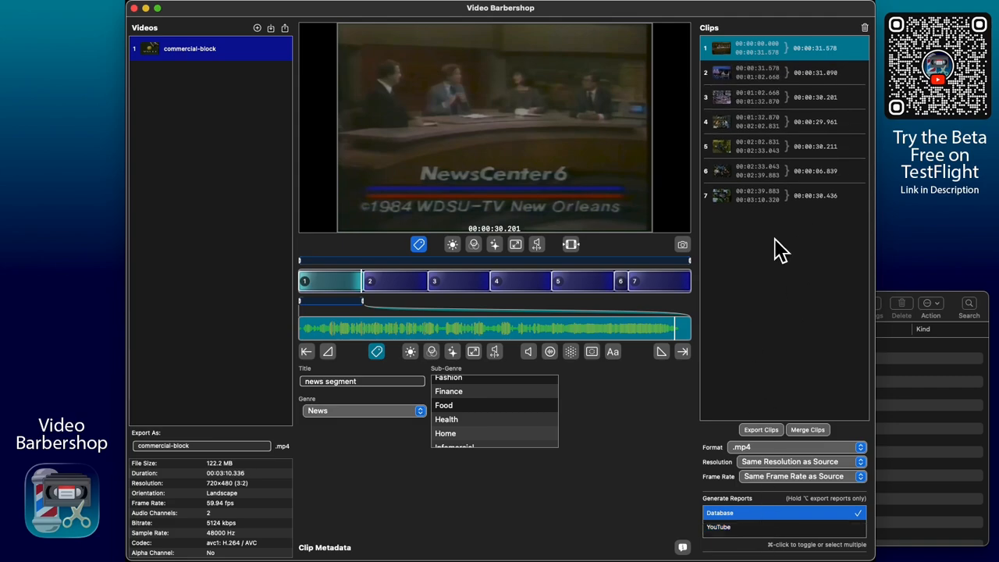
alt+click(817, 431)
click(738, 323)
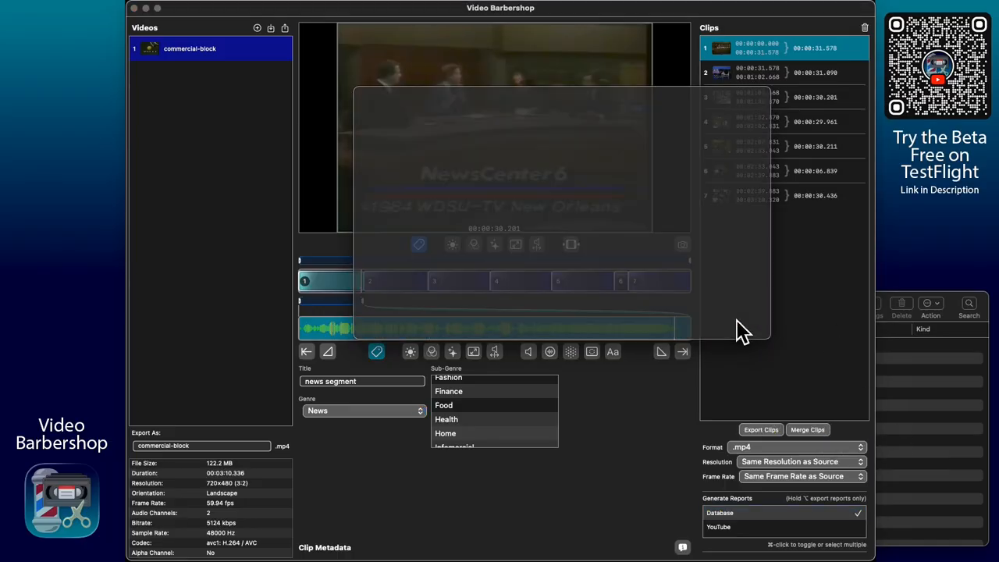
Preview commercial-block-merged-Database.txt from the export folder in Finder, widening the preview so each record fits on one line.
click(918, 416)
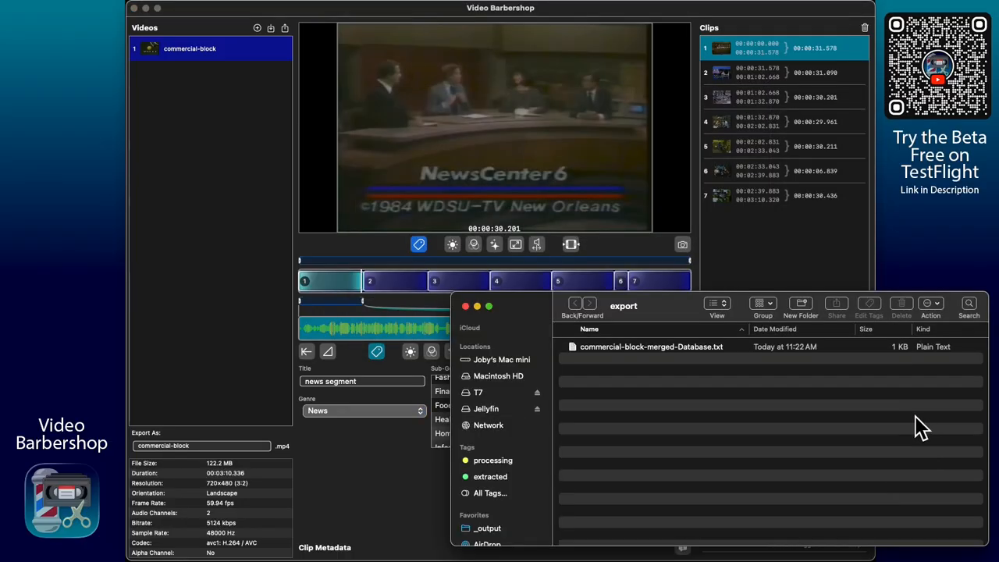
click(680, 349)
key(space)
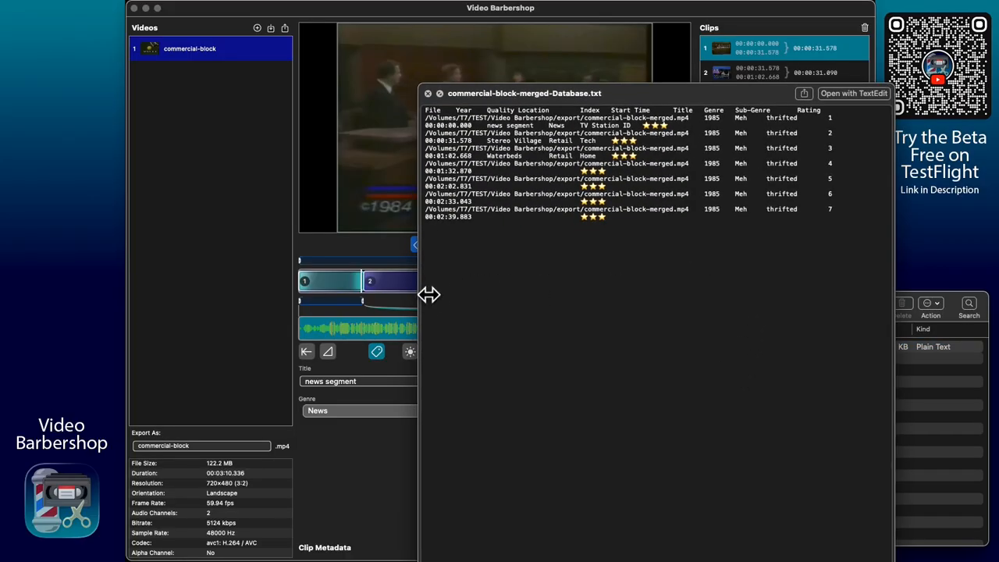
drag(427, 294, 156, 289)
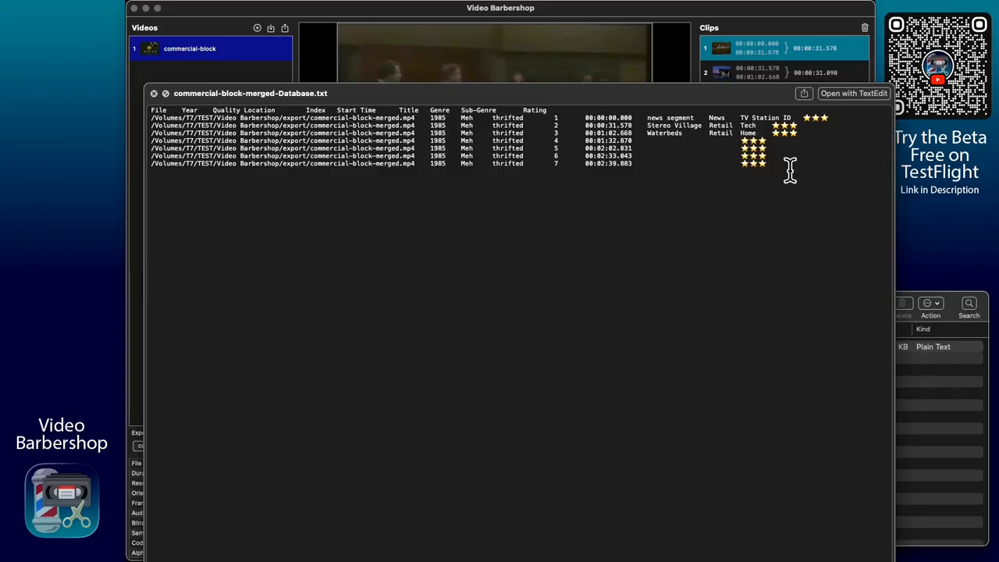
Copy the entire merged Database report, including its header row, and paste it into the blank Google Sheets spreadsheet at A1.
drag(788, 170, 528, 160)
drag(859, 173, 111, 106)
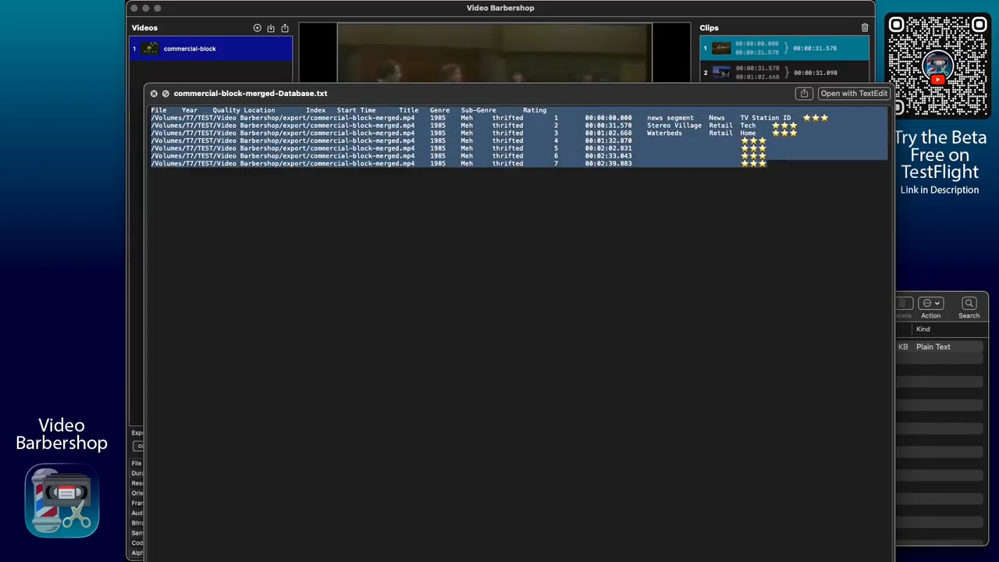
click(707, 559)
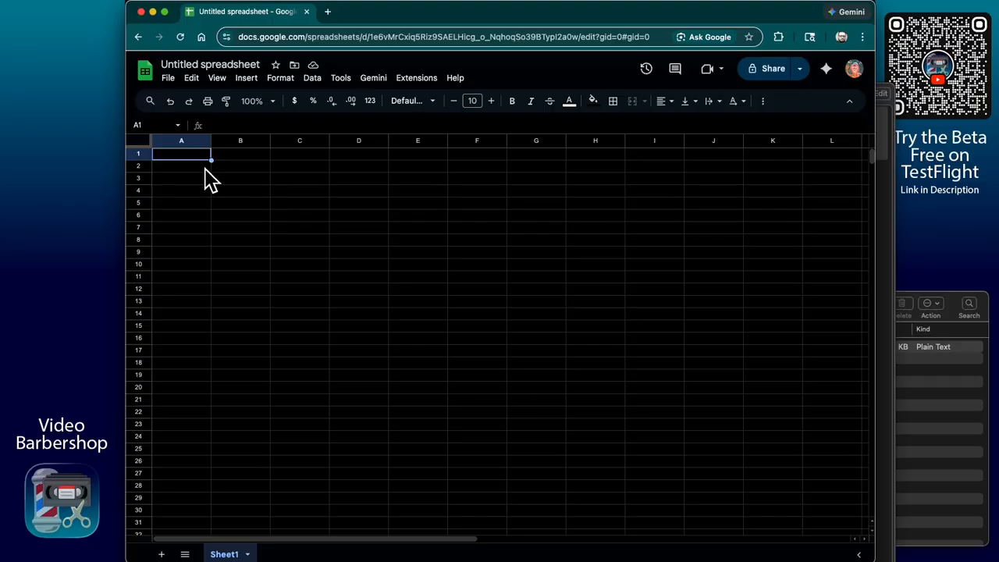
key(super+v)
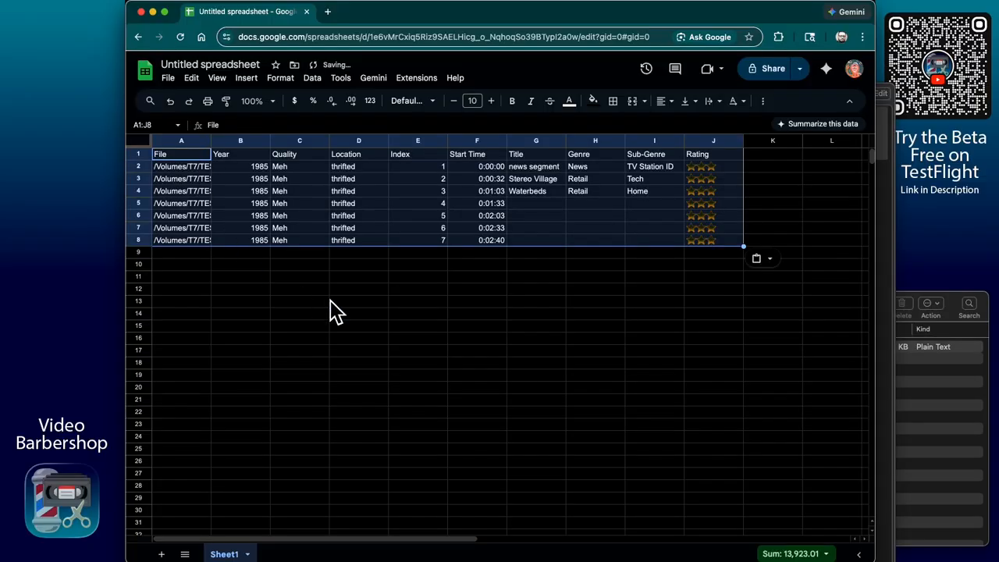
click(429, 306)
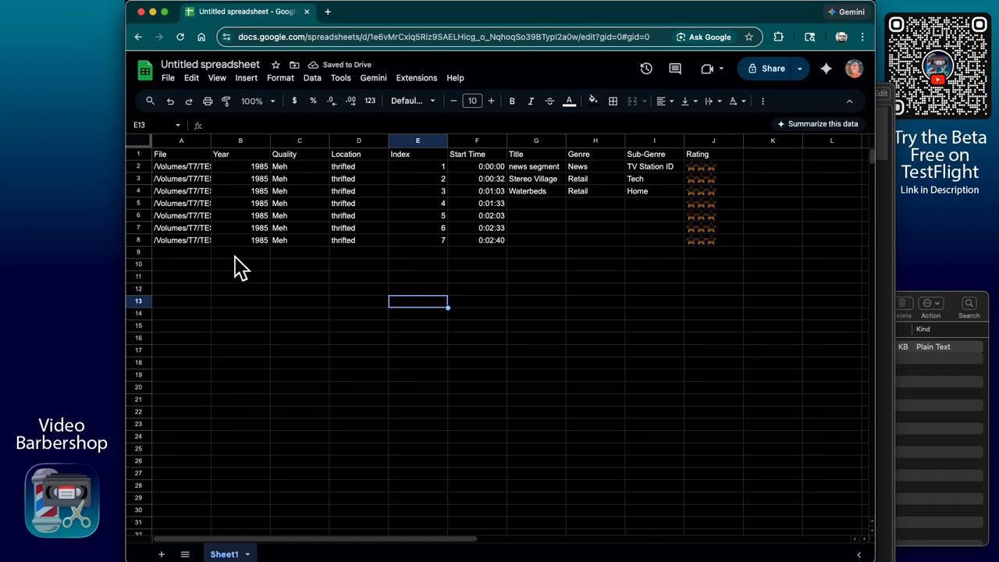
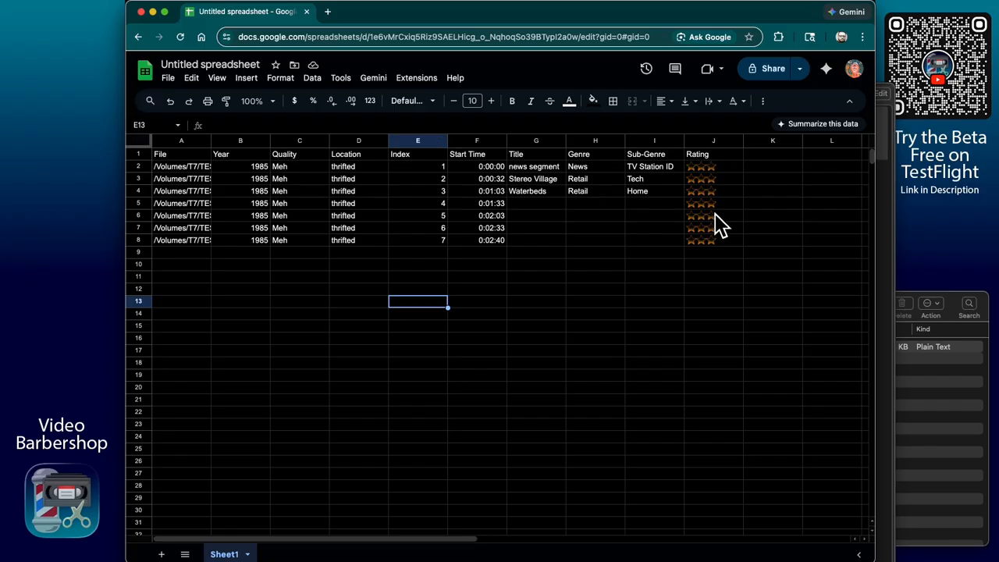
Reopen the merged Database report preview, copy only the data rows without the header, and paste them into the spreadsheet at A11.
click(886, 541)
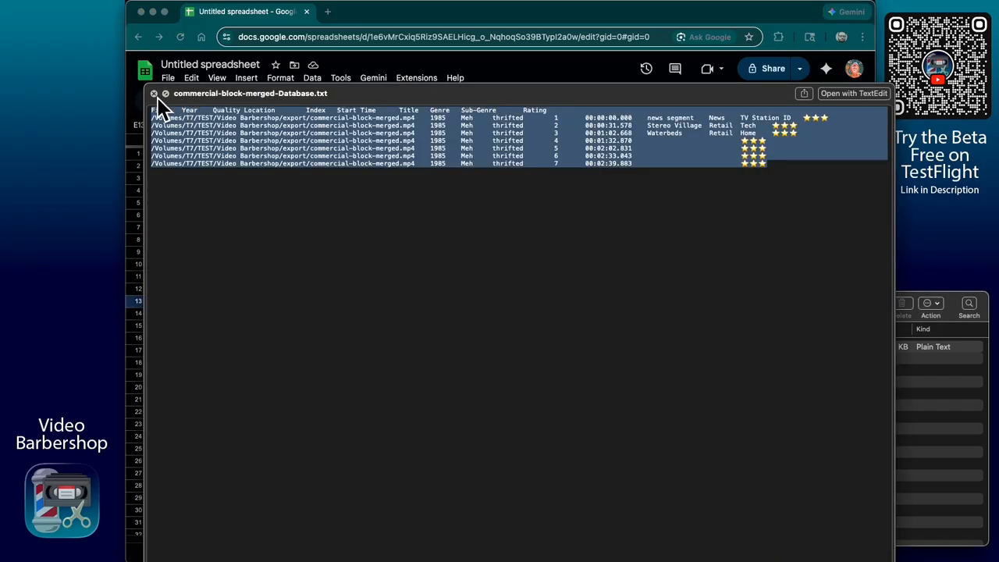
click(155, 94)
click(670, 369)
click(673, 353)
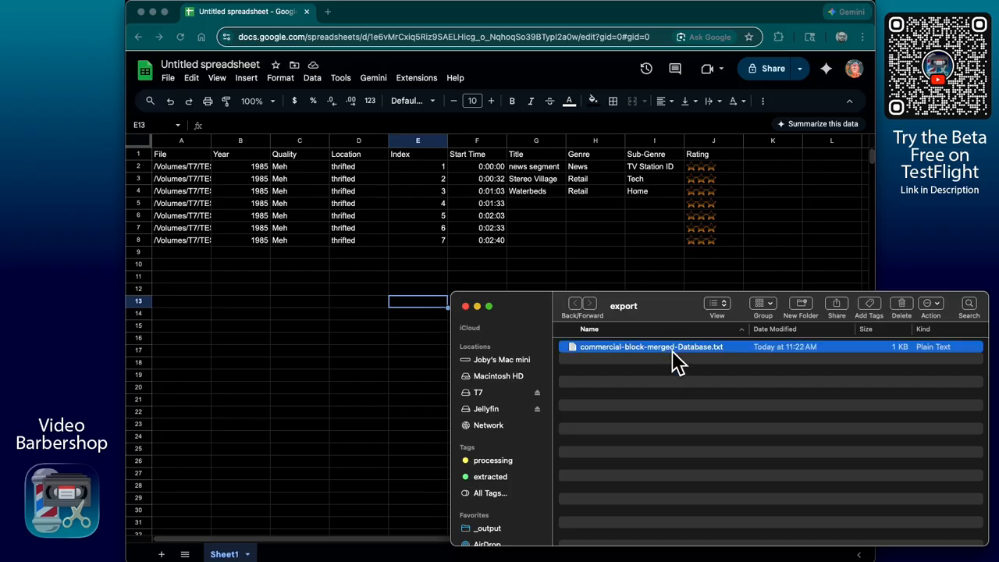
key(space)
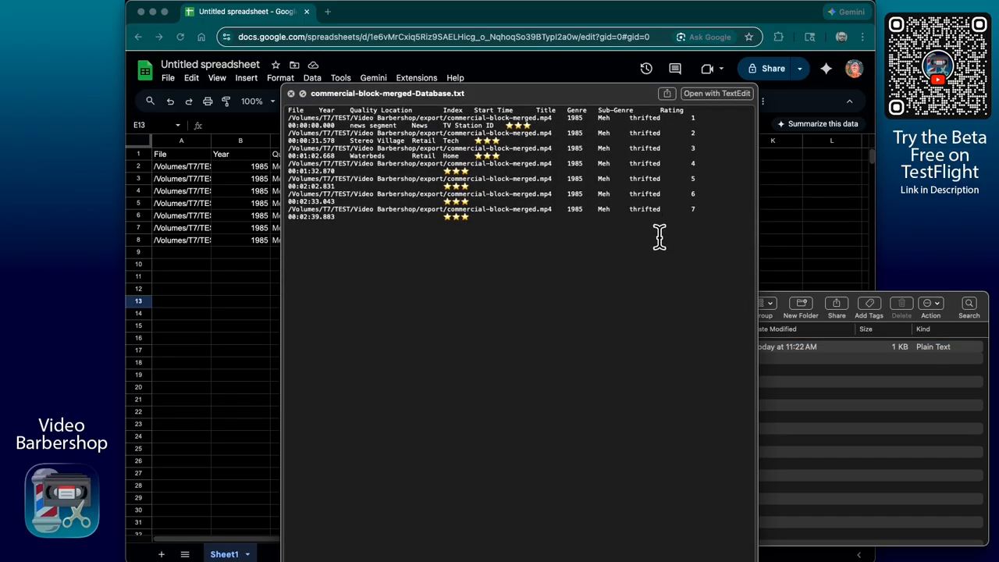
drag(558, 215, 270, 123)
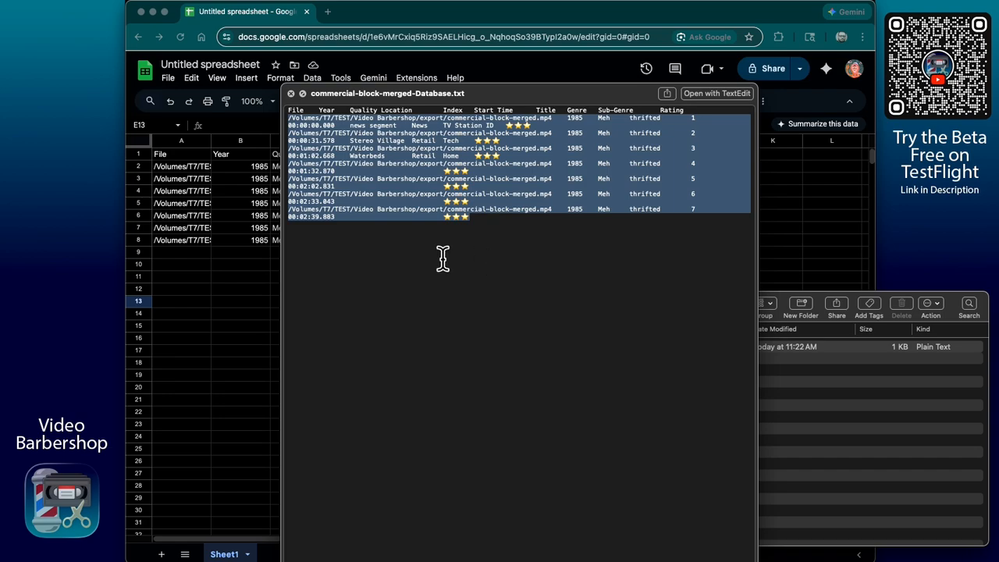
click(216, 303)
click(178, 283)
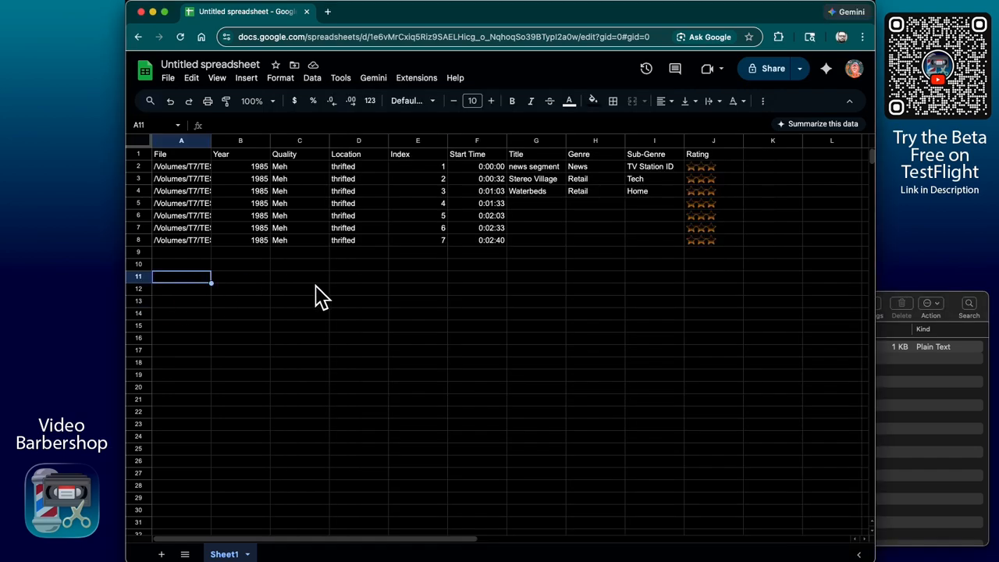
key(super+v)
click(563, 378)
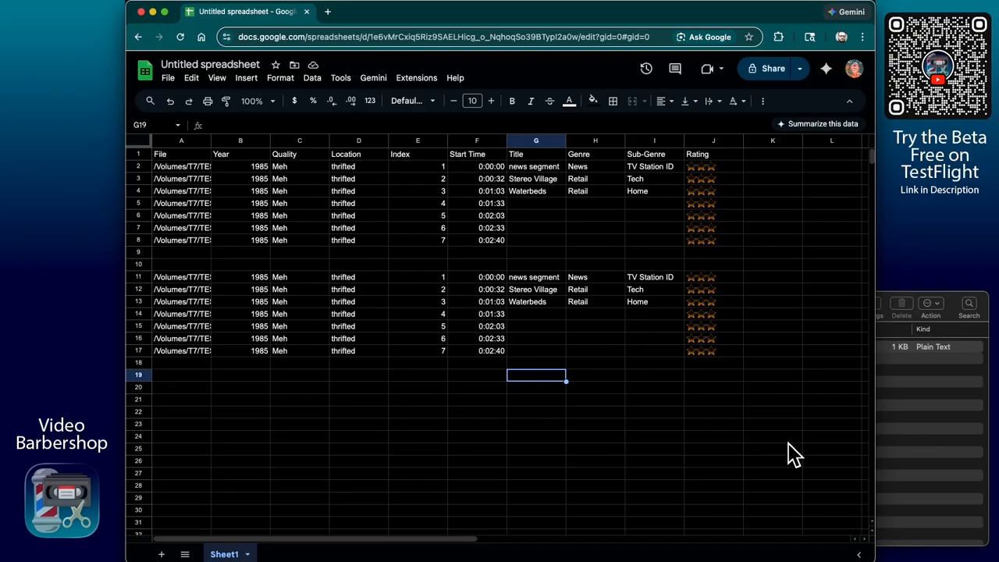
Clear all contents of the spreadsheet and select cell A1.
click(150, 147)
click(140, 141)
key(Delete)
click(242, 304)
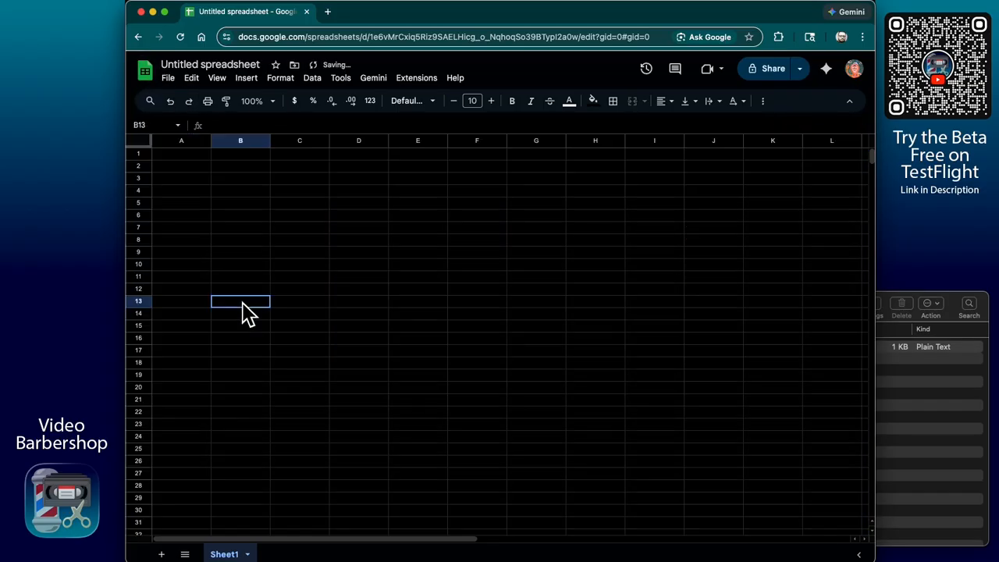
click(205, 155)
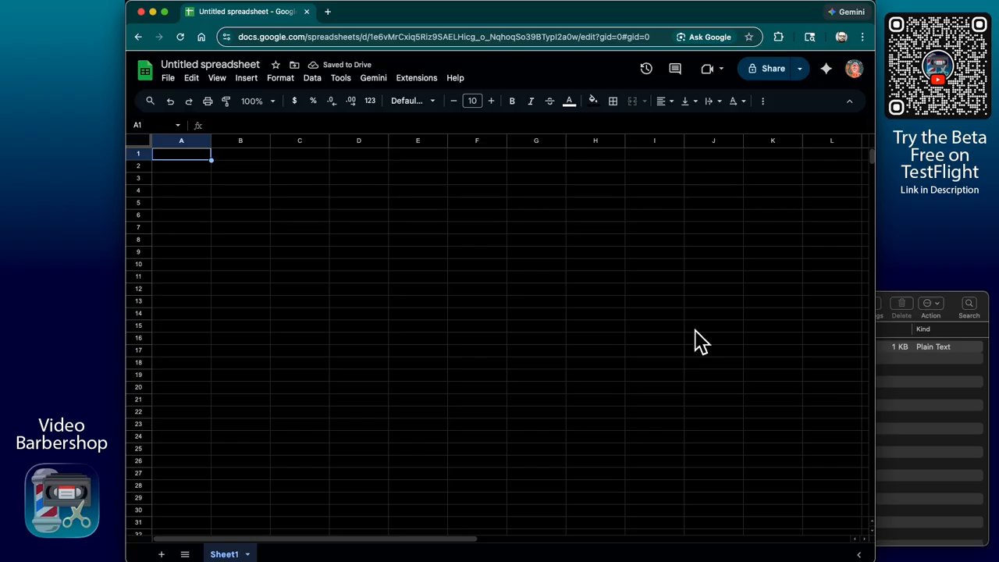
Close the report preview, return to Video Barbershop, and add "in New Orleans" as a second line in the video's Location metadata.
click(153, 11)
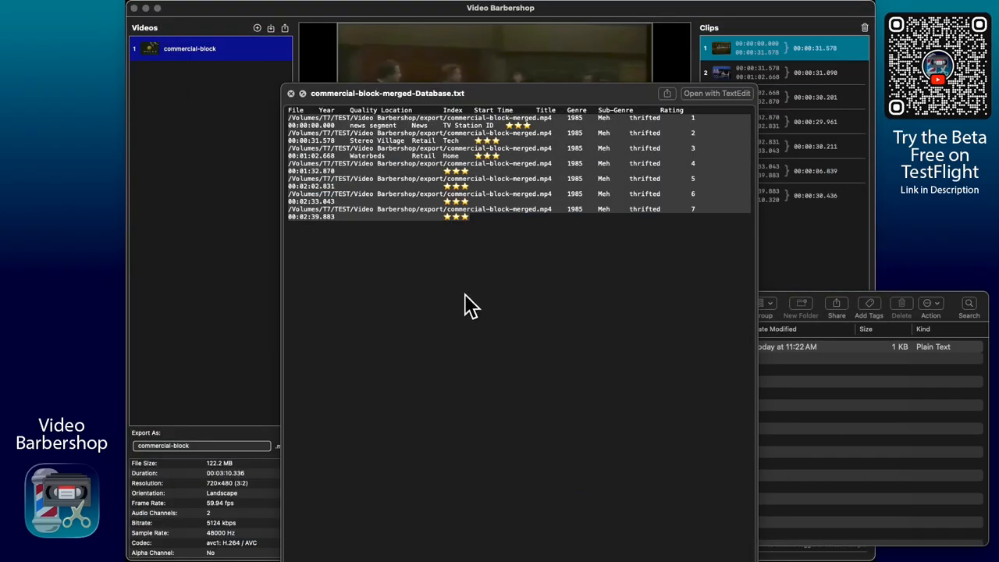
click(291, 94)
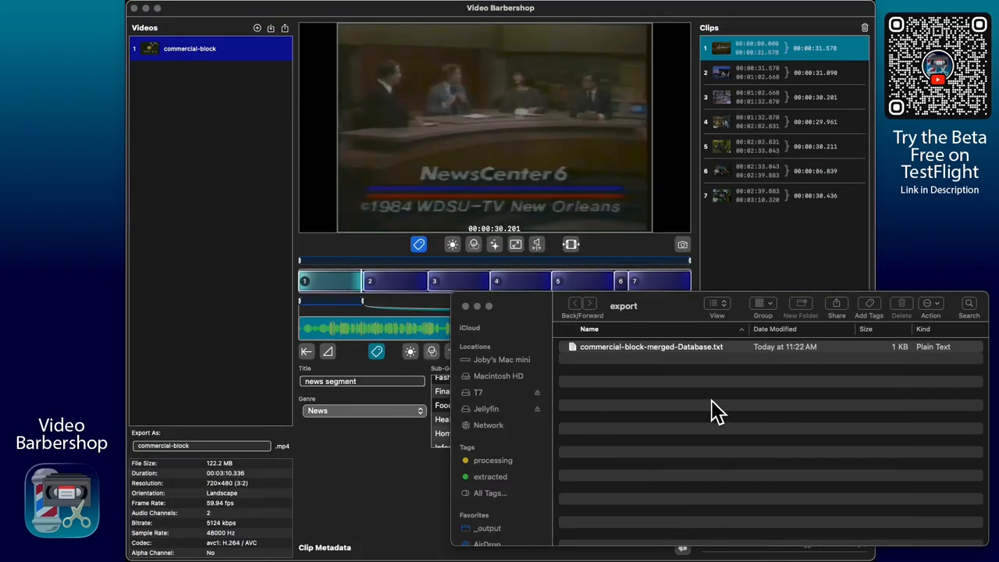
click(493, 320)
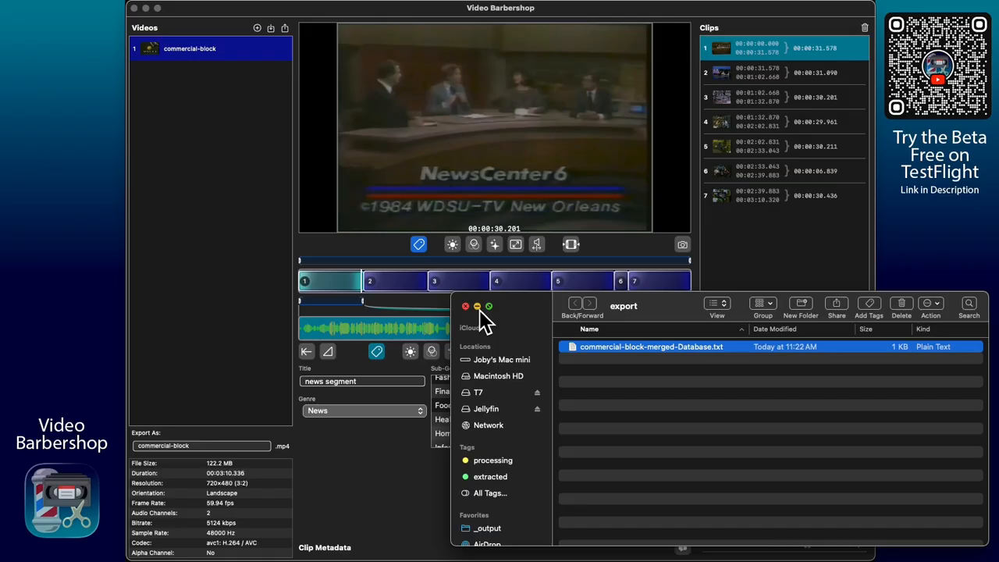
click(478, 306)
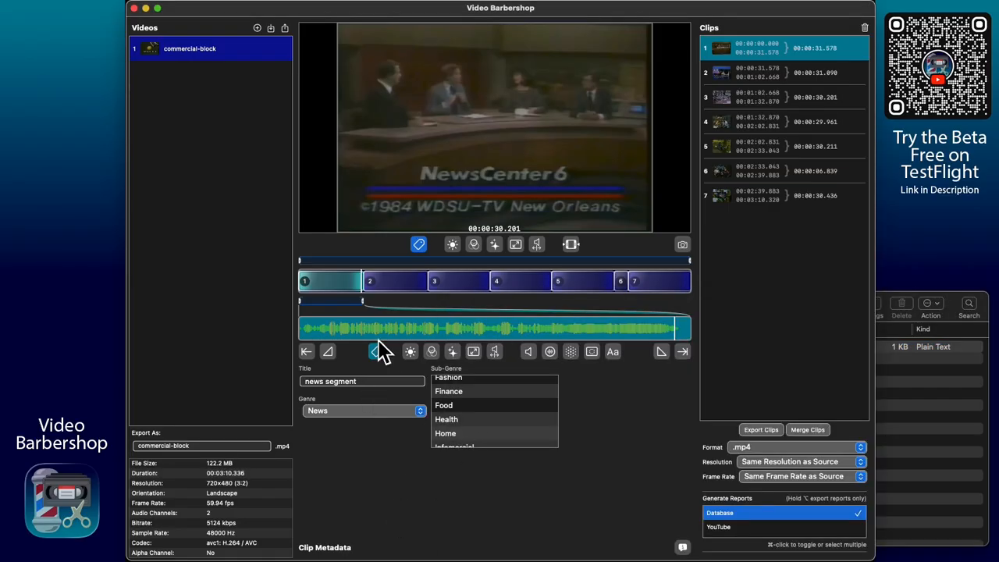
click(420, 250)
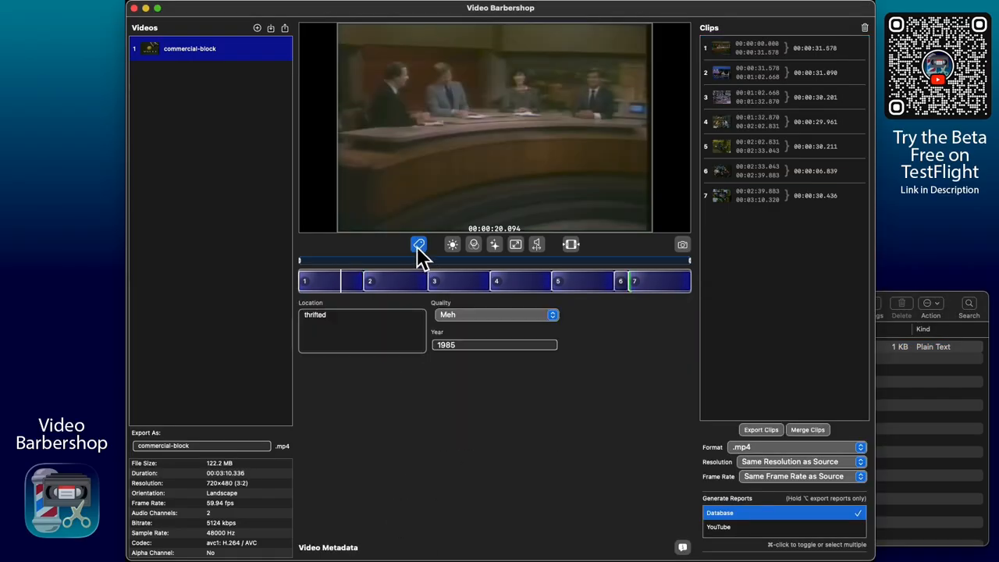
click(352, 341)
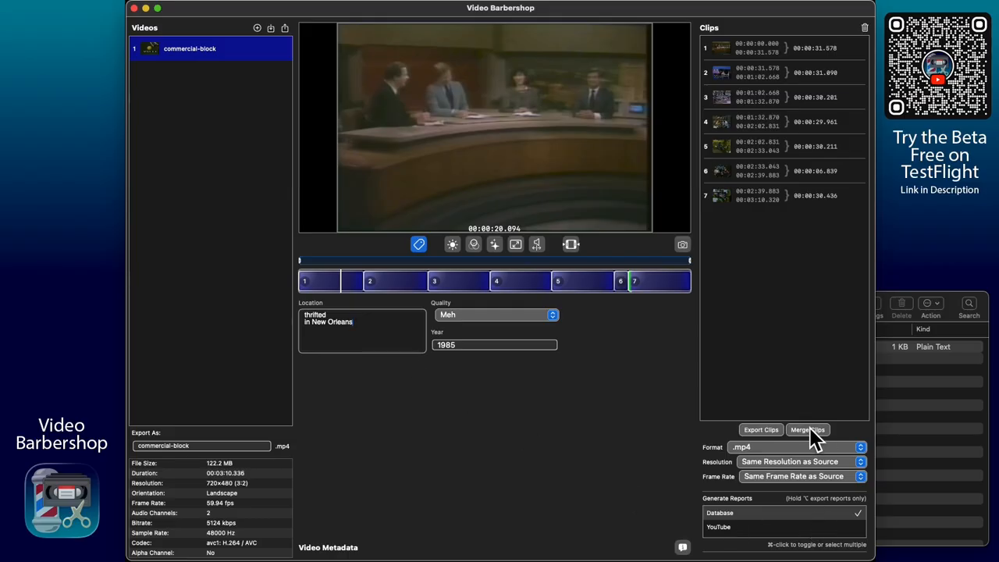
Export only the merged Database report again to the export folder, without rendering video.
key(alt)
alt+click(803, 431)
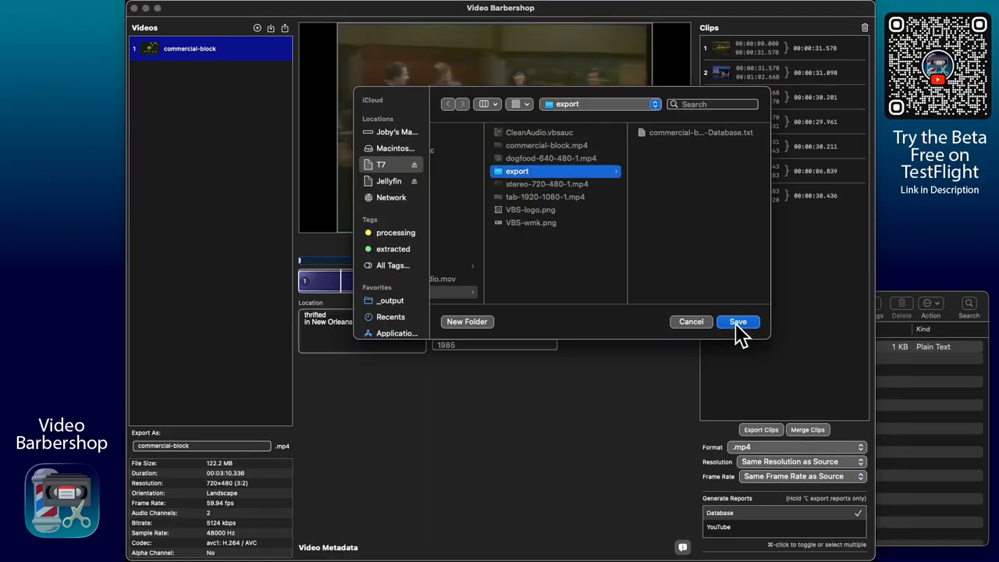
click(736, 324)
Preview the re-exported merged Database report, copy all its text including the header, and paste it into the Google Sheets spreadsheet at A1.
key(space)
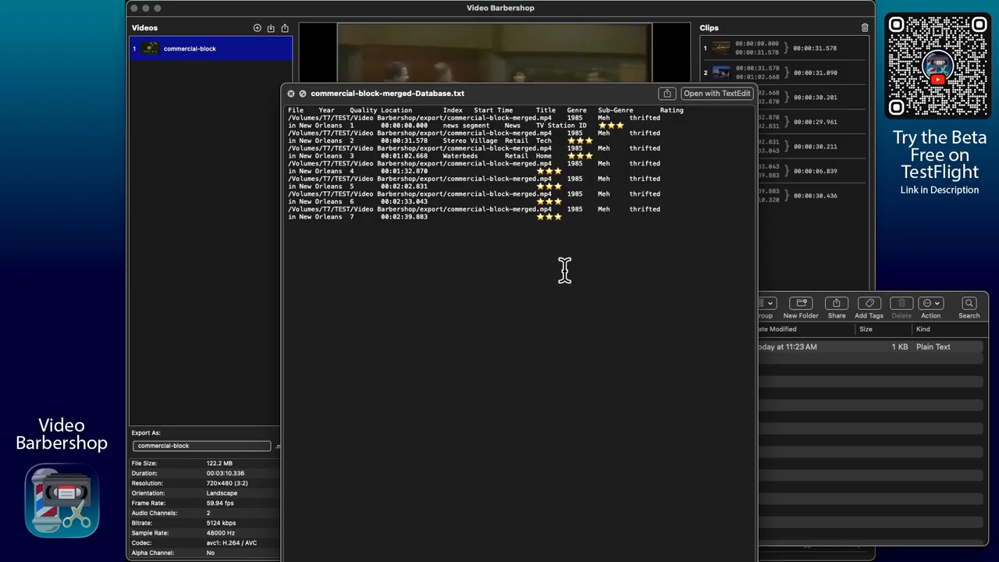
drag(564, 270, 175, 118)
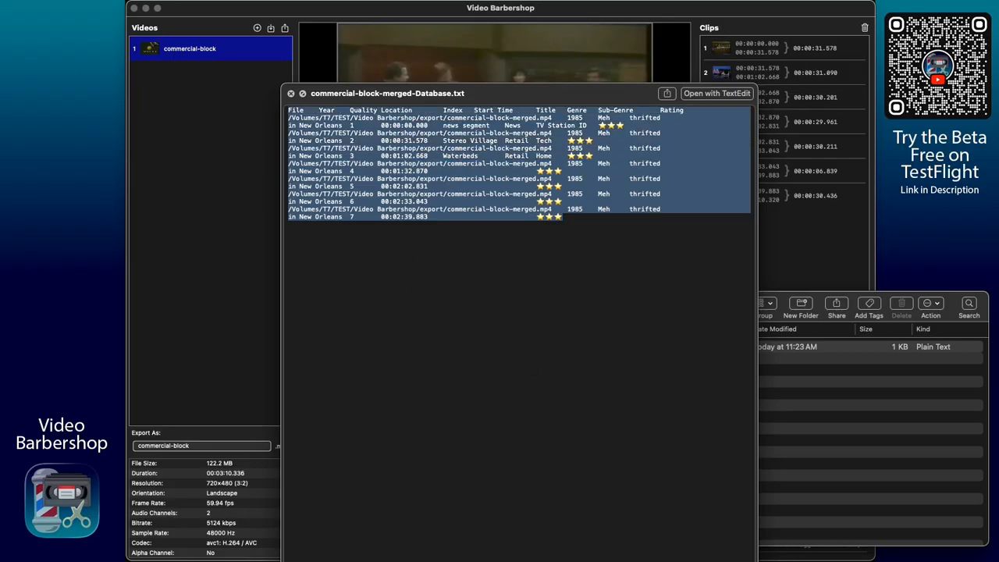
click(625, 560)
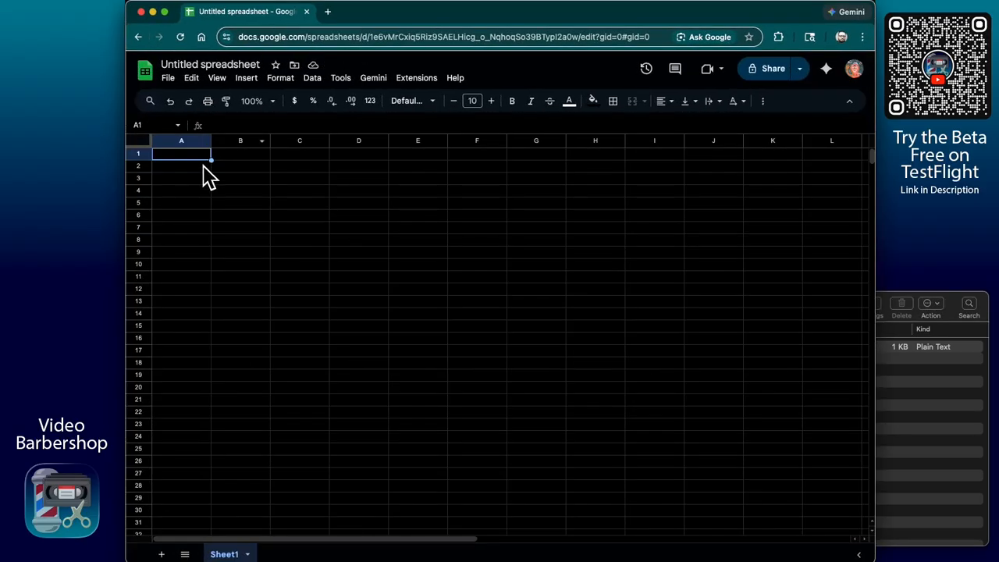
key(super+v)
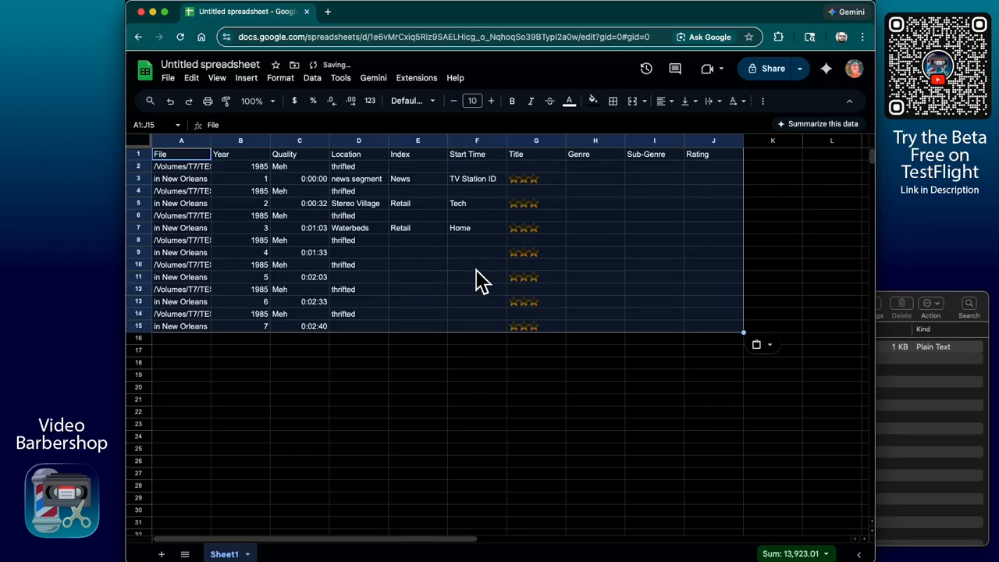
Minimize the spreadsheet window, close the report preview, and return to the Video Barbershop main window.
click(522, 353)
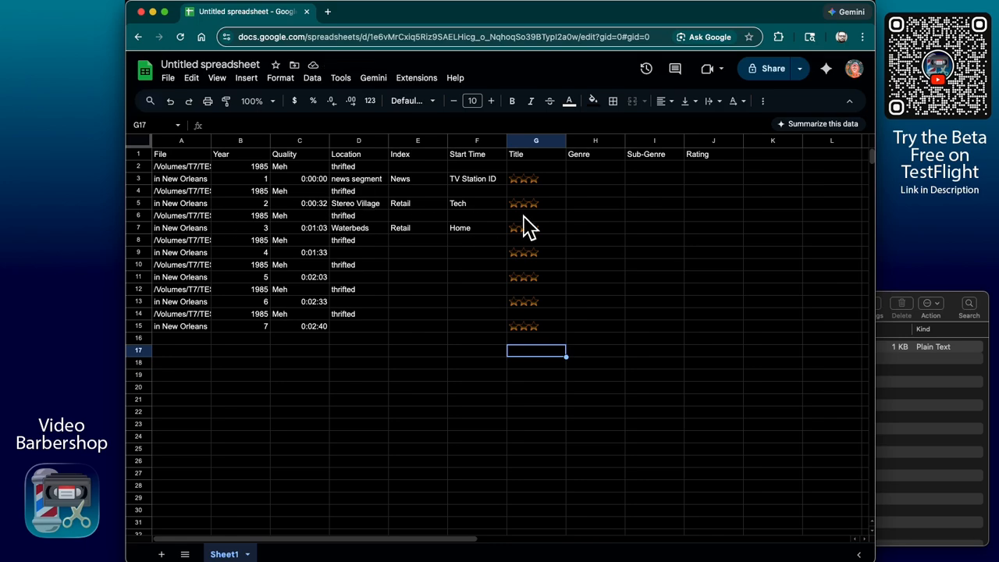
click(153, 11)
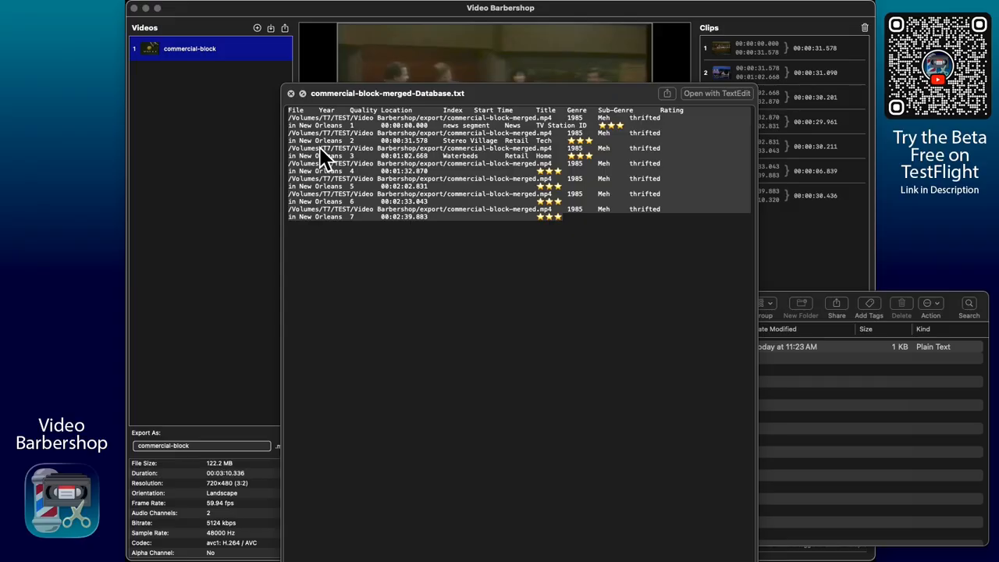
click(290, 94)
click(409, 449)
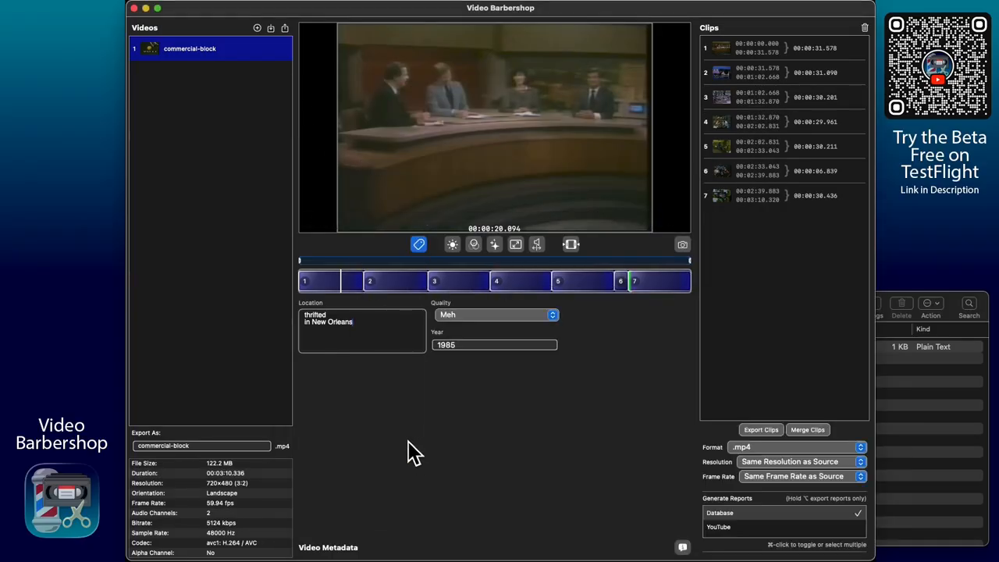
Add a ">" after video.location in the Database report's per-clip template and browse the template variables reference for available transformers.
key(super+comma)
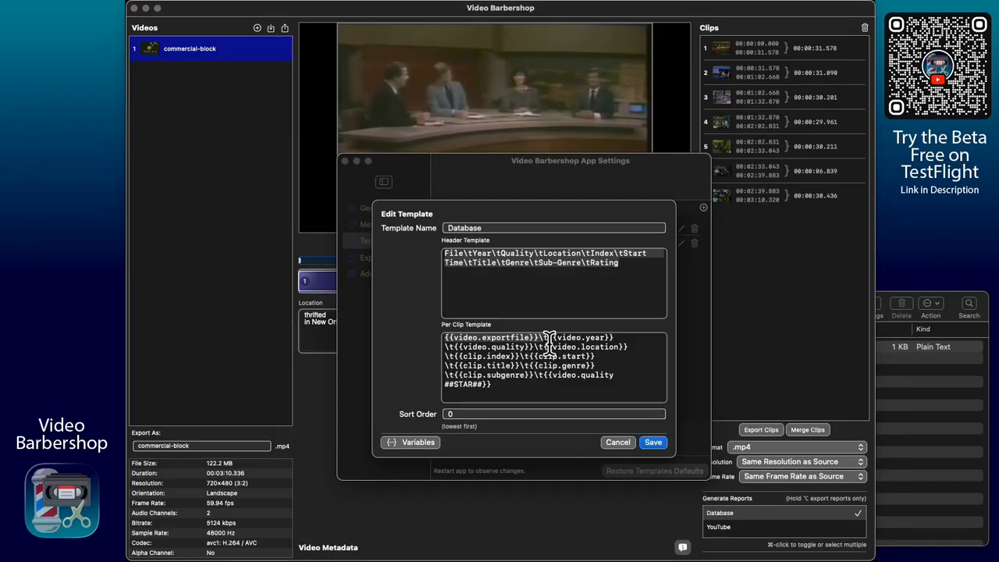
click(595, 369)
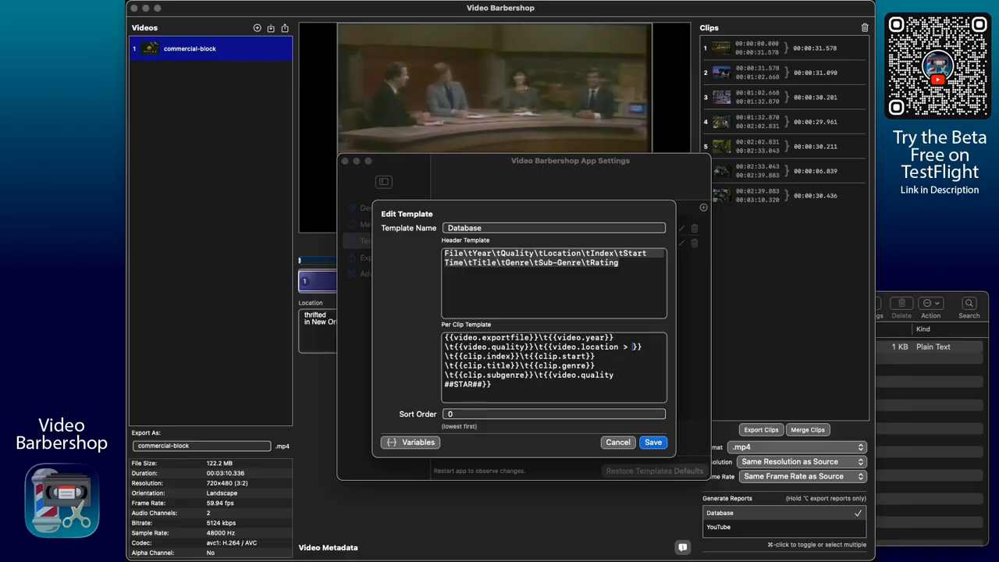
click(421, 444)
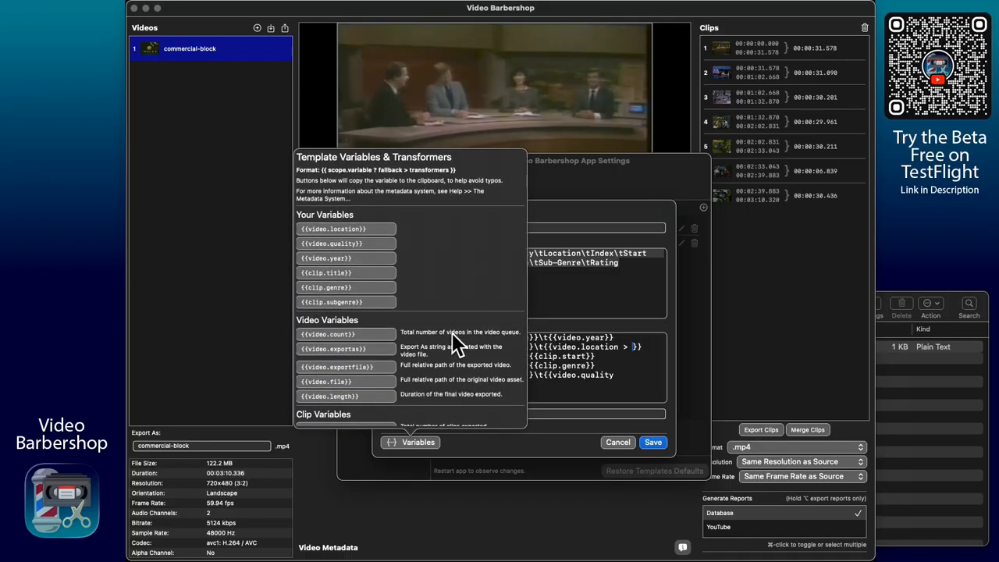
scroll(451, 334, down, 10)
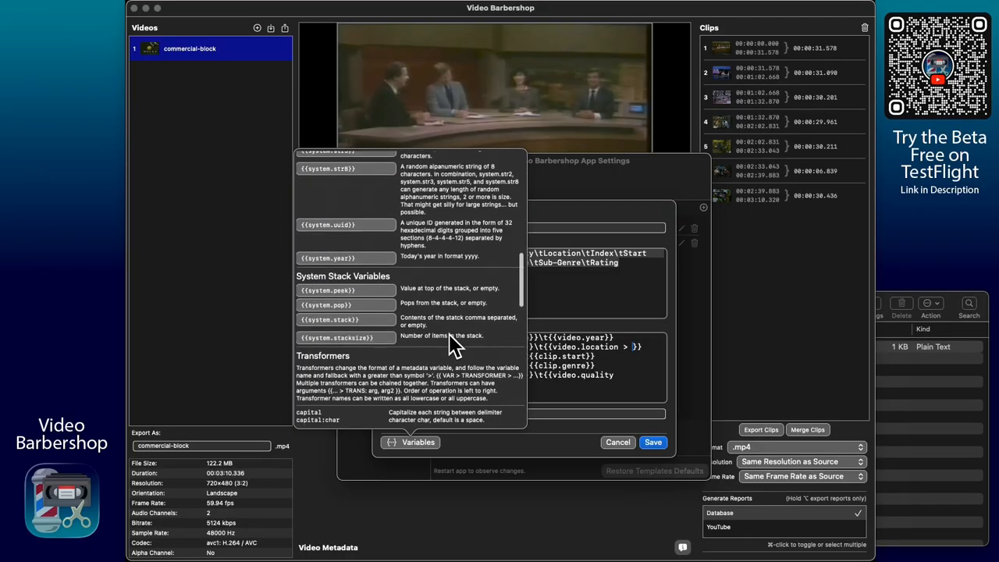
scroll(449, 333, down, 8)
scroll(449, 334, down, 5)
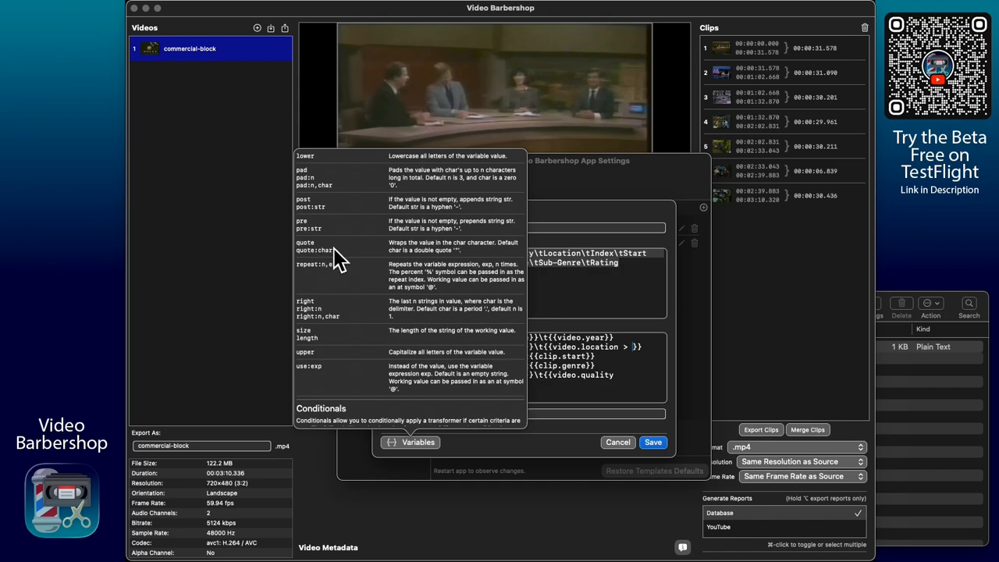
Complete the video.location variable with the quote transformer, save the Database template, and close the app settings.
click(574, 394)
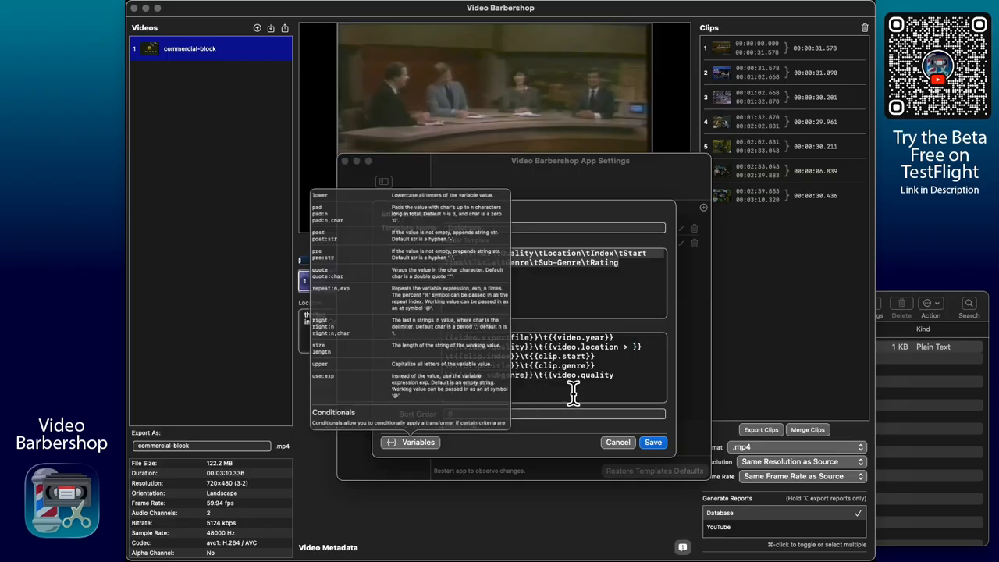
click(634, 346)
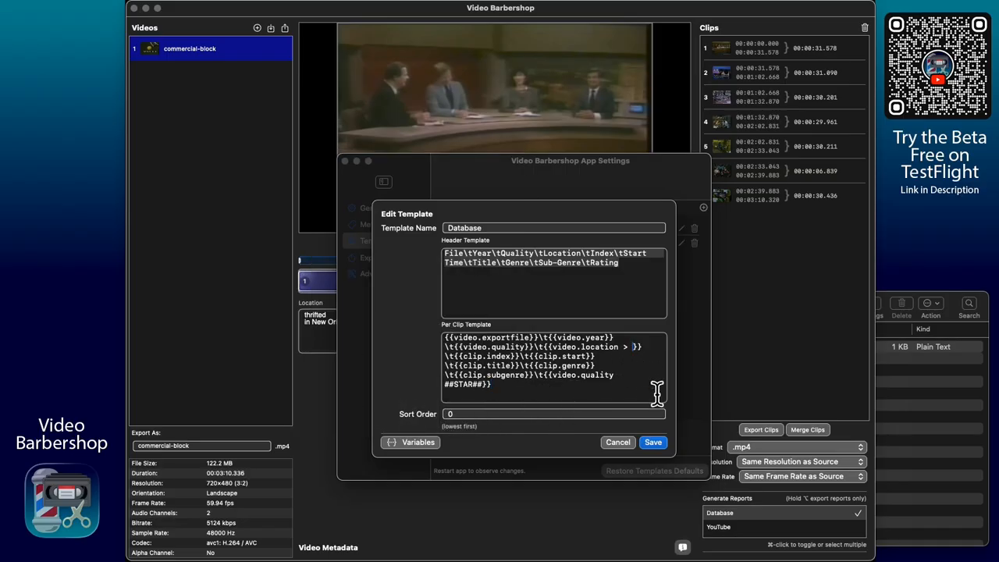
text(quote)
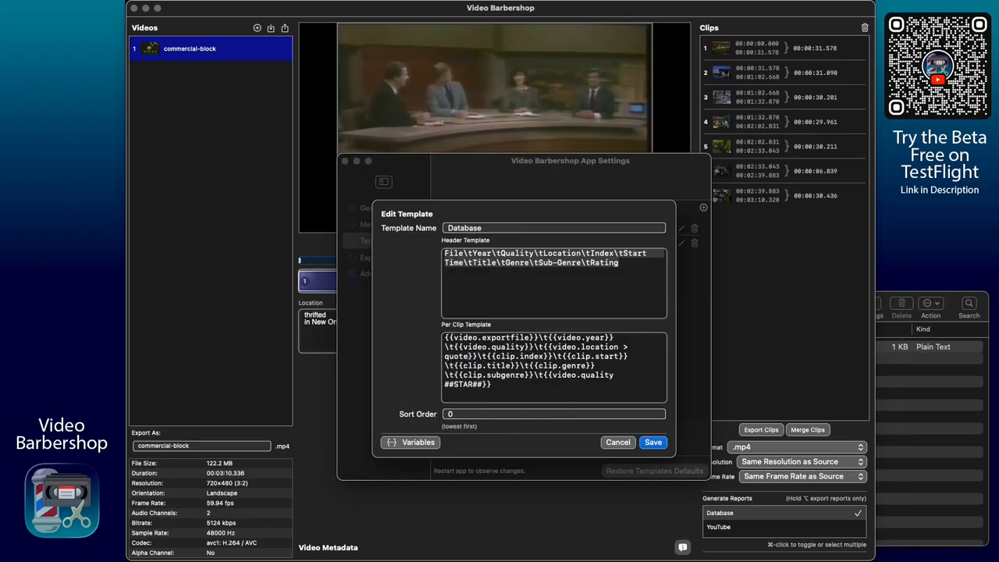
click(652, 443)
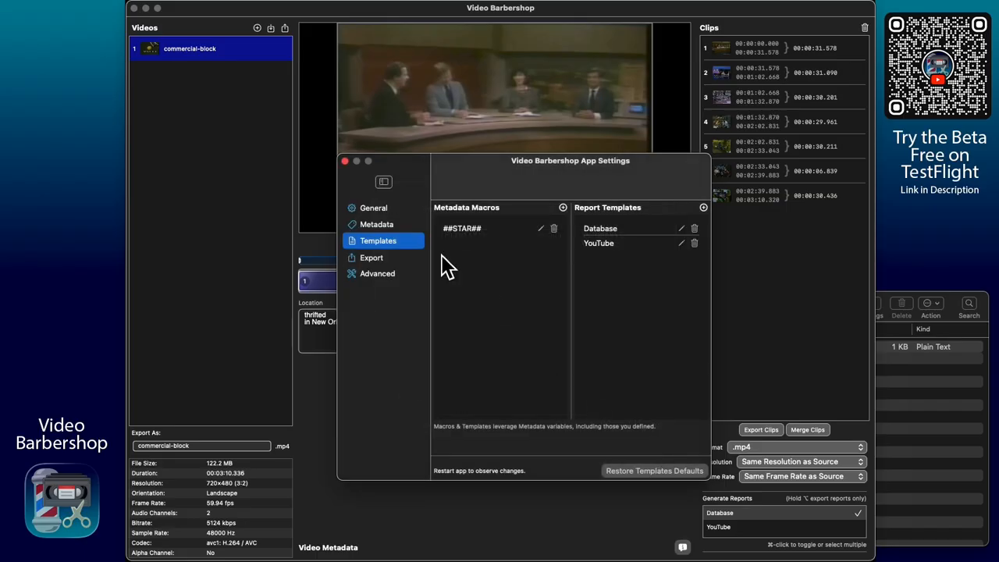
click(345, 162)
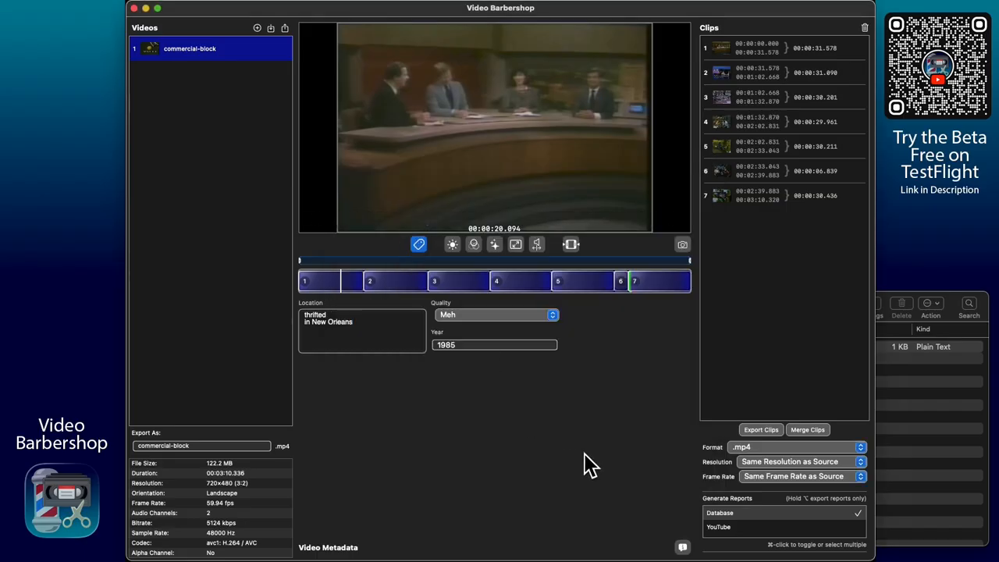
Export only the merged Database report to the export folder, overwriting the earlier one, and preview the file.
click(808, 430)
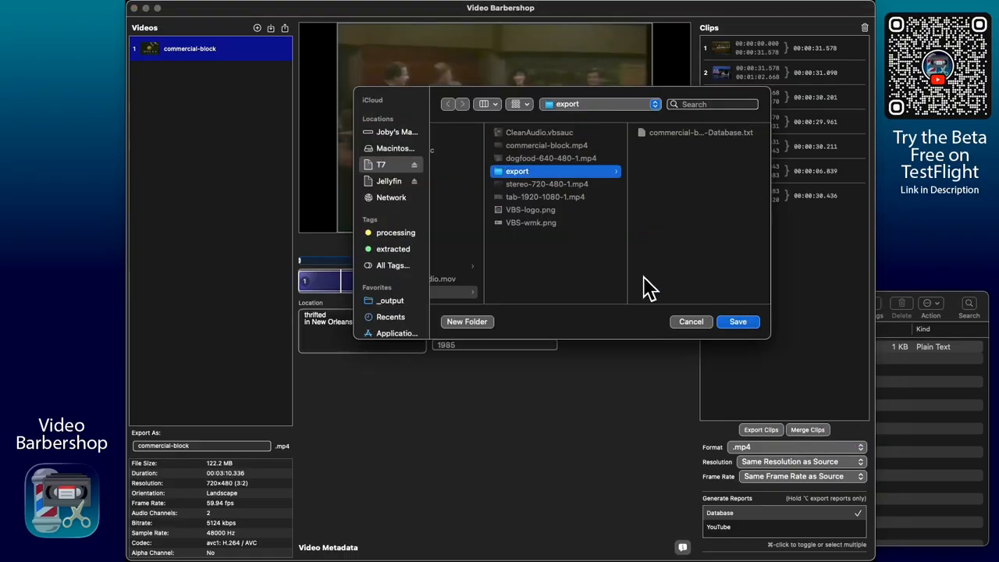
click(747, 323)
key(space)
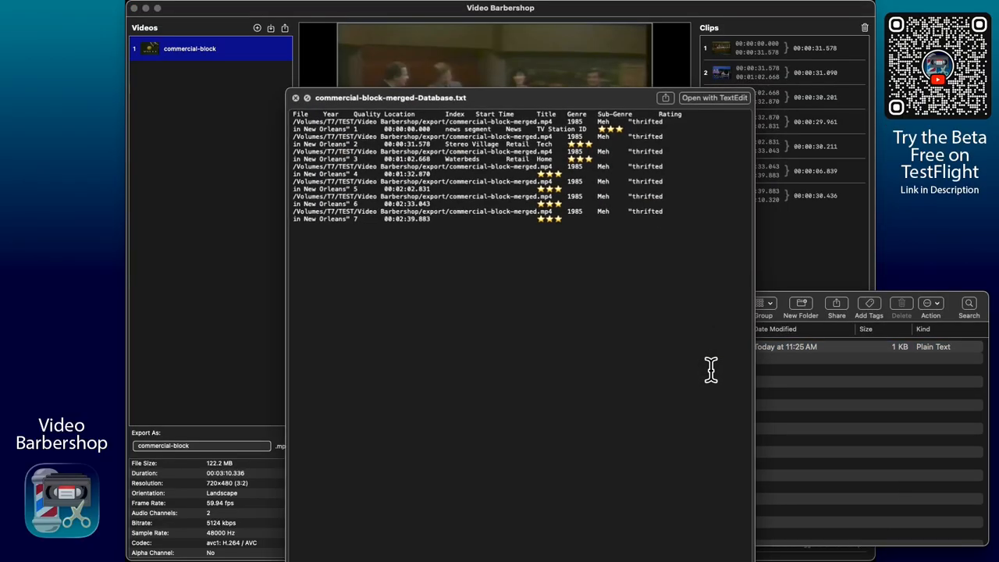
Copy the previewed report's full text and paste it at A1 in the spreadsheet in place of all existing contents.
key(super+a)
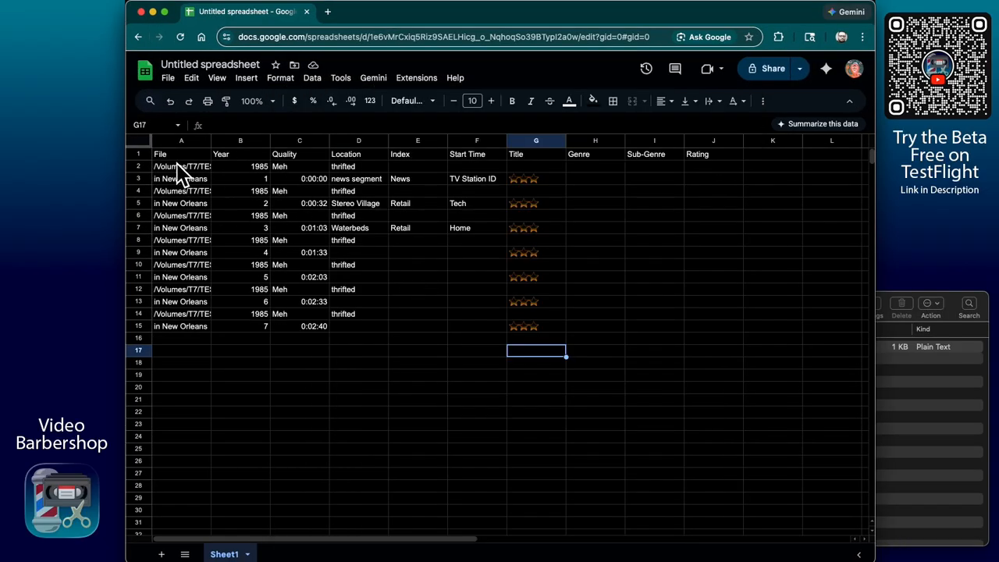
click(142, 144)
key(Delete)
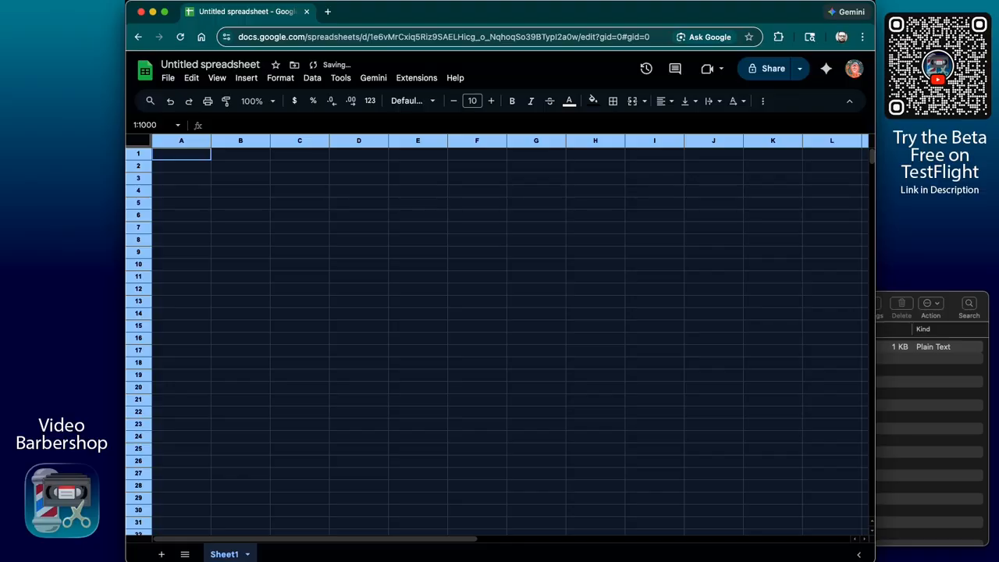
click(195, 190)
click(188, 156)
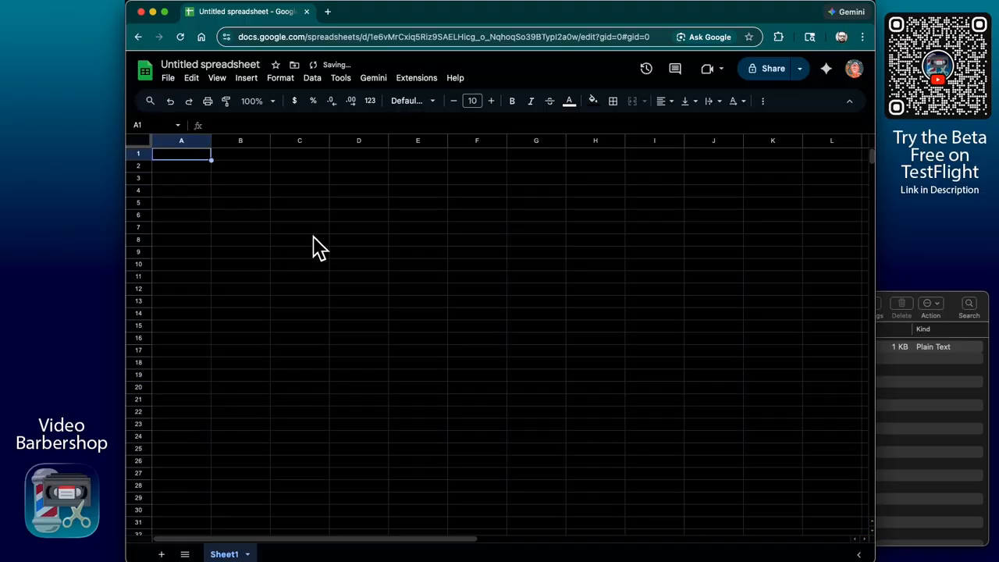
key(ctrl+v)
Inspect the Location header and the first clip's multi-line Location cell in the pasted data.
click(416, 307)
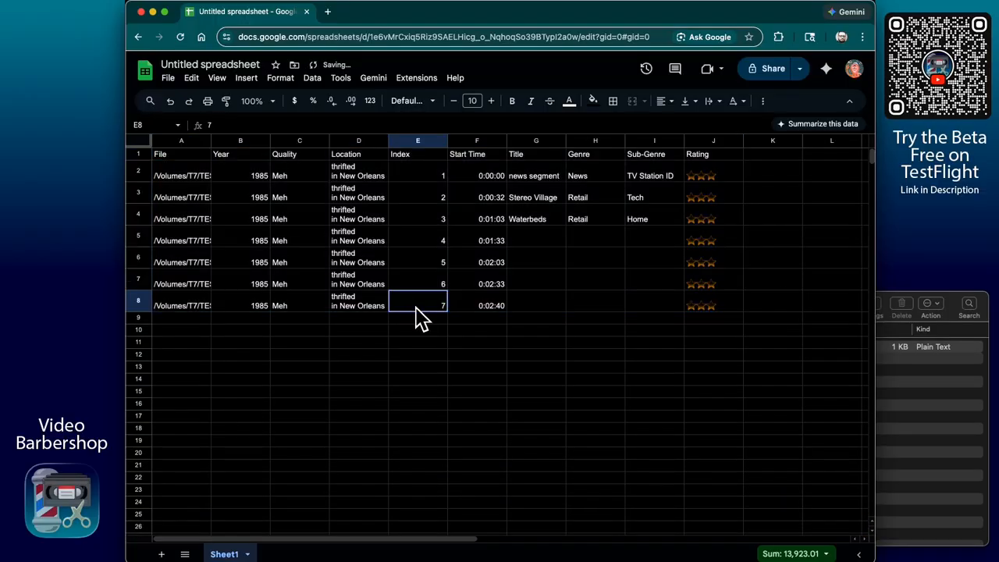
drag(353, 177, 352, 189)
click(352, 158)
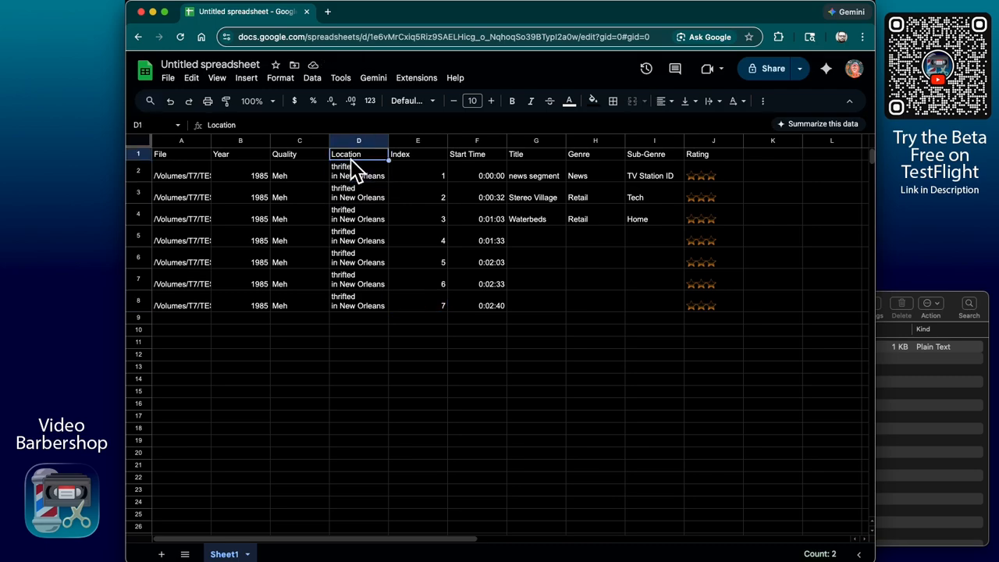
click(356, 179)
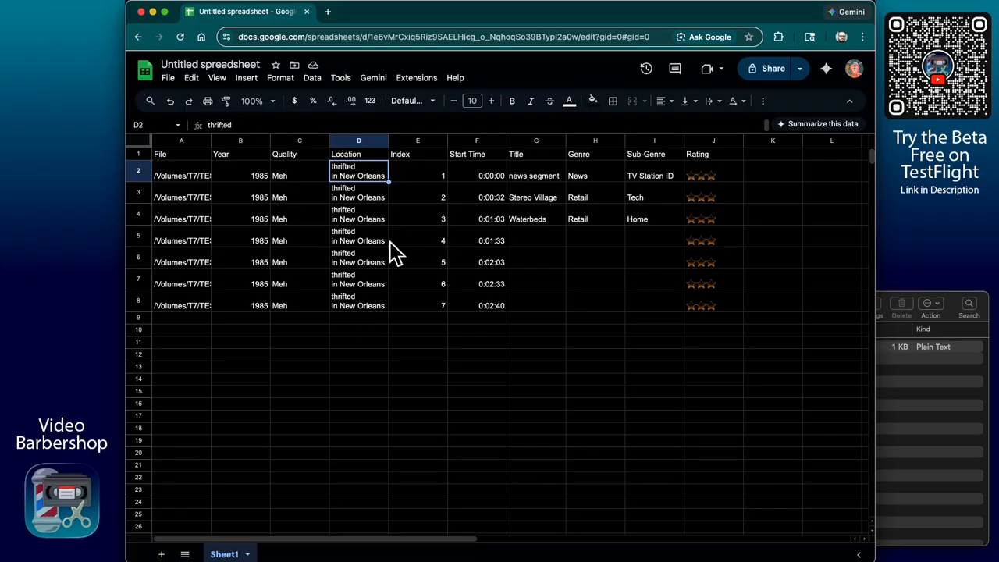
Leave the spreadsheet, then close the report preview and the export folder window.
click(141, 11)
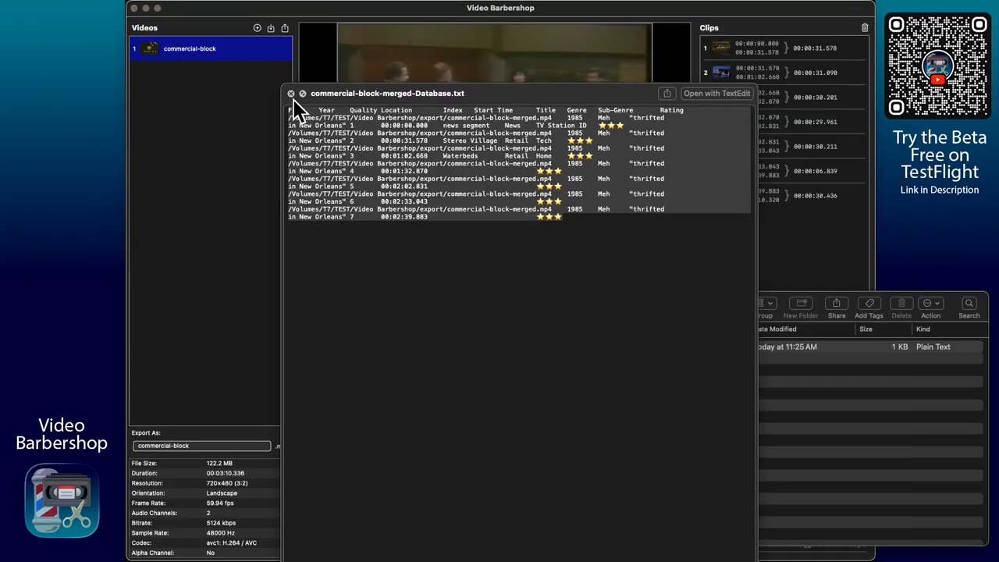
key(super+a)
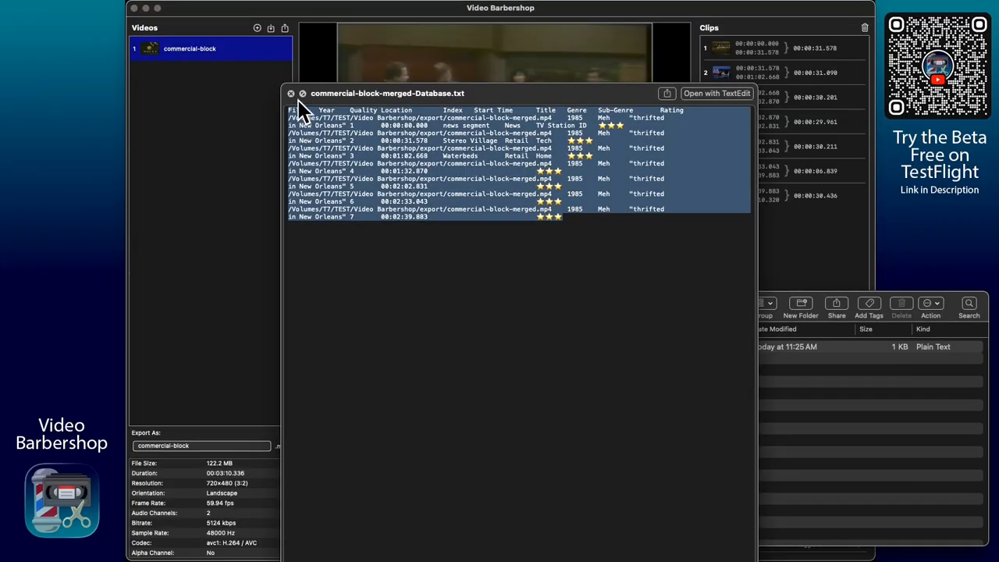
key(space)
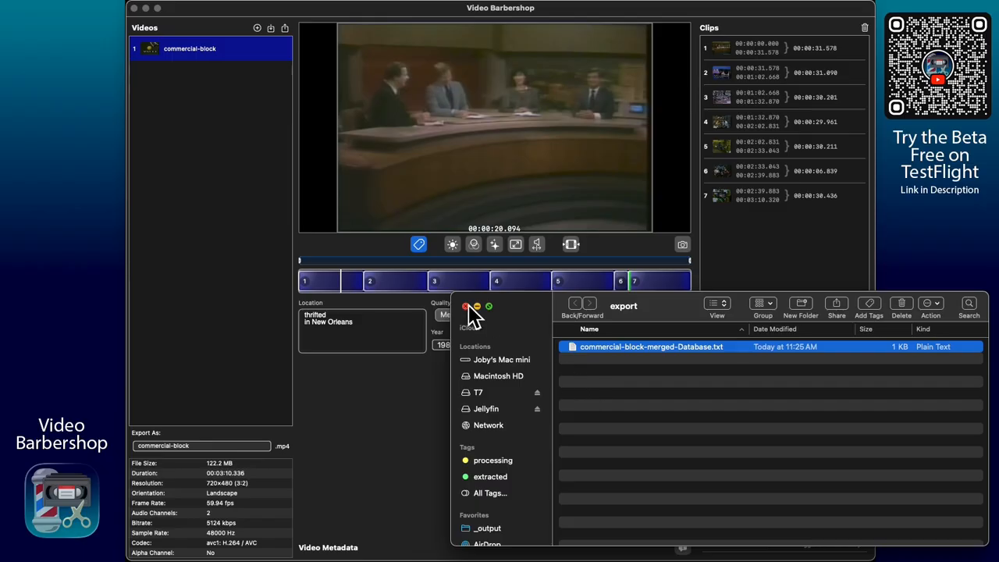
click(465, 306)
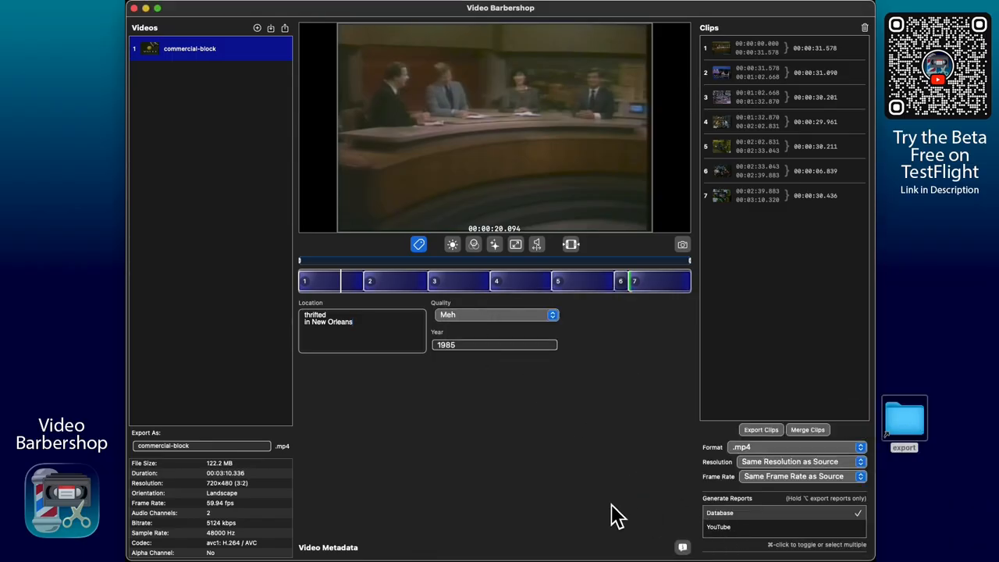
Review the Database report template in the app settings, then cancel editing and close the settings.
key(super+comma)
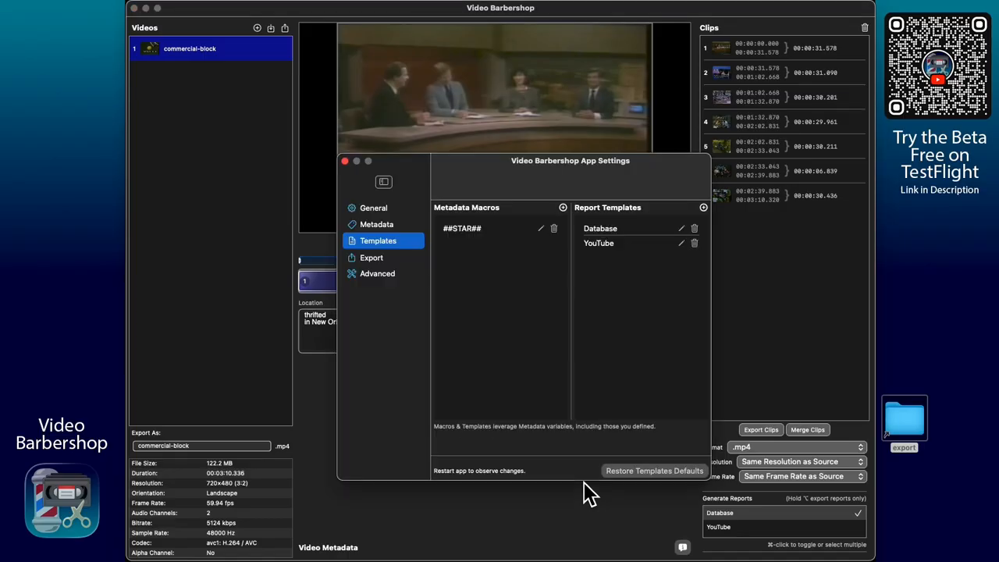
click(681, 229)
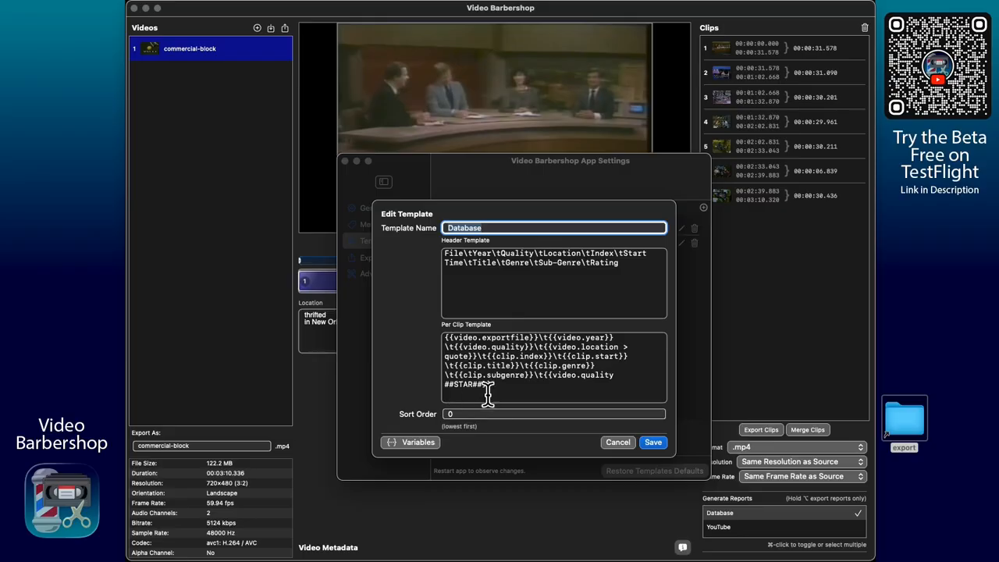
click(619, 445)
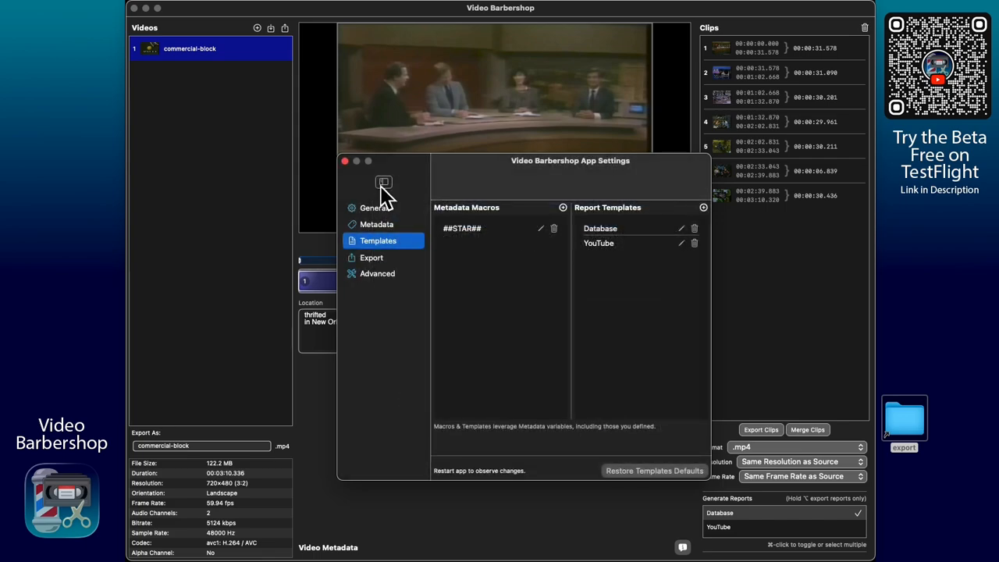
click(344, 161)
Reopen the export folder, preview the merged Database report to check its ratings, and return to Video Barbershop.
click(906, 434)
double_click(905, 435)
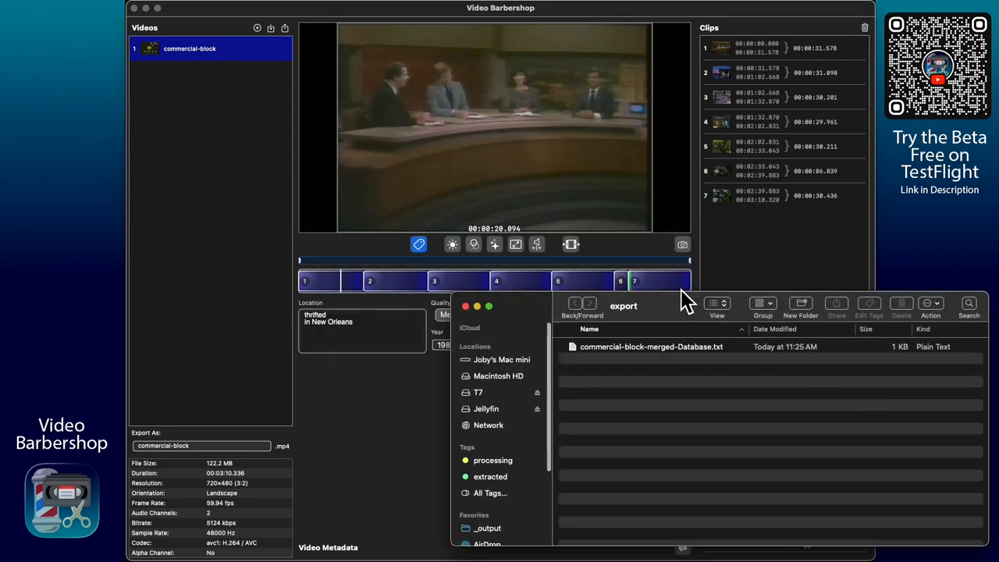
click(675, 351)
key(space)
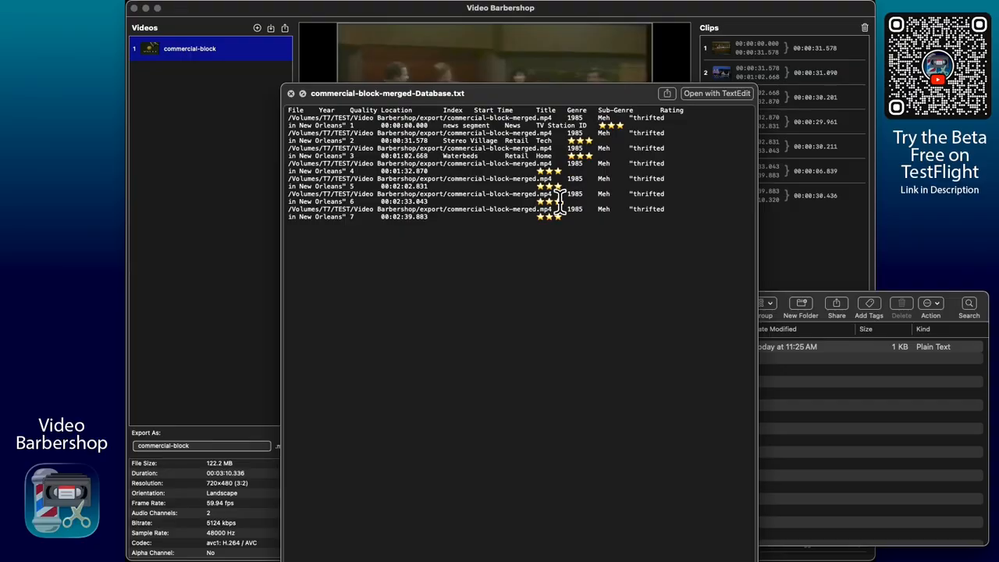
click(293, 94)
click(370, 429)
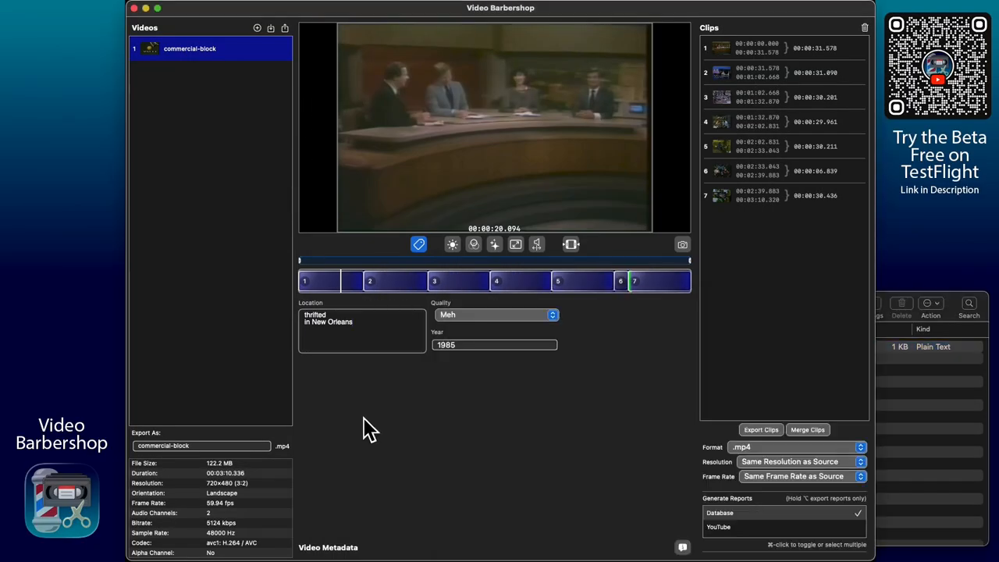
Set the video's Quality to Good and re-export only the merged Database report to the export folder.
click(469, 319)
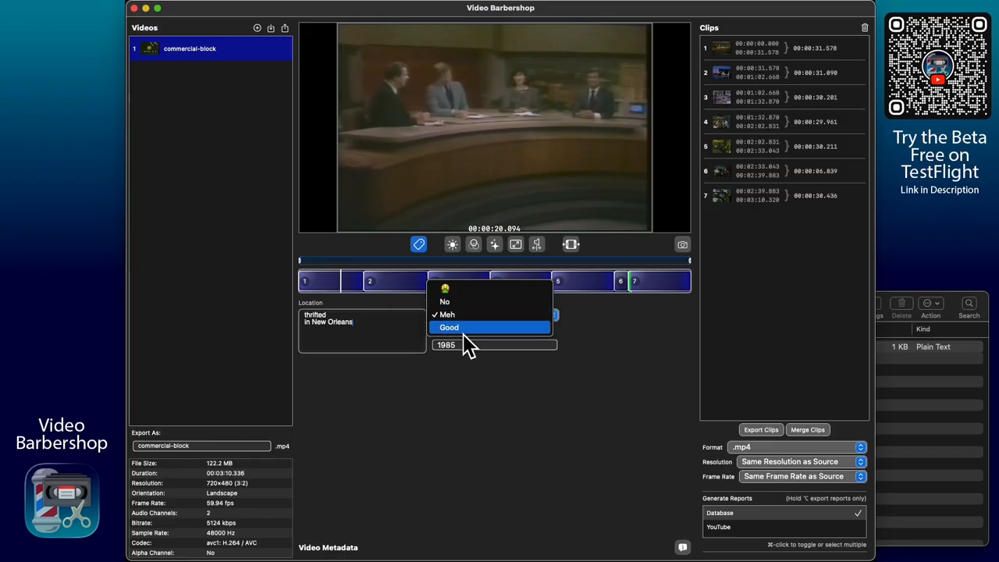
click(465, 331)
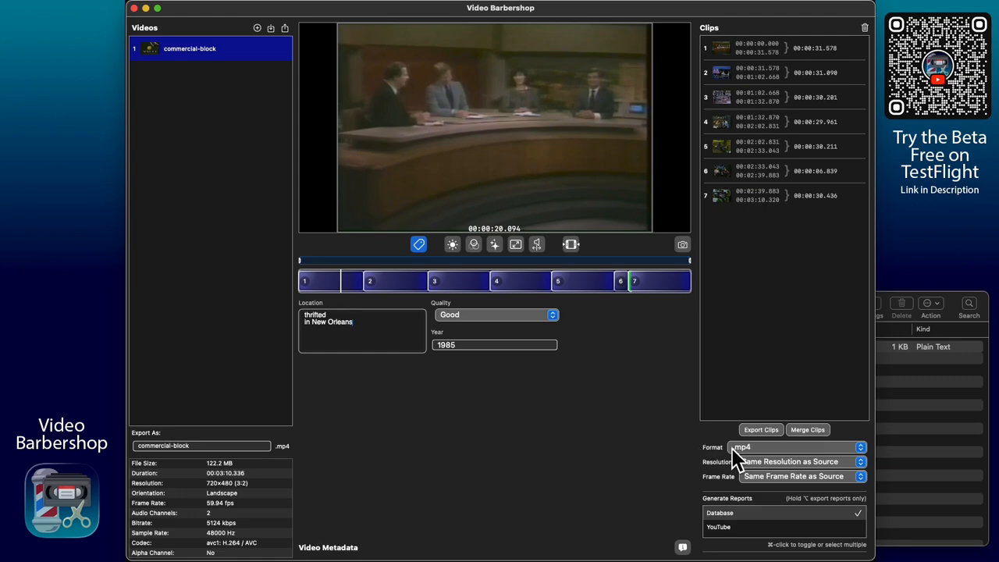
click(809, 431)
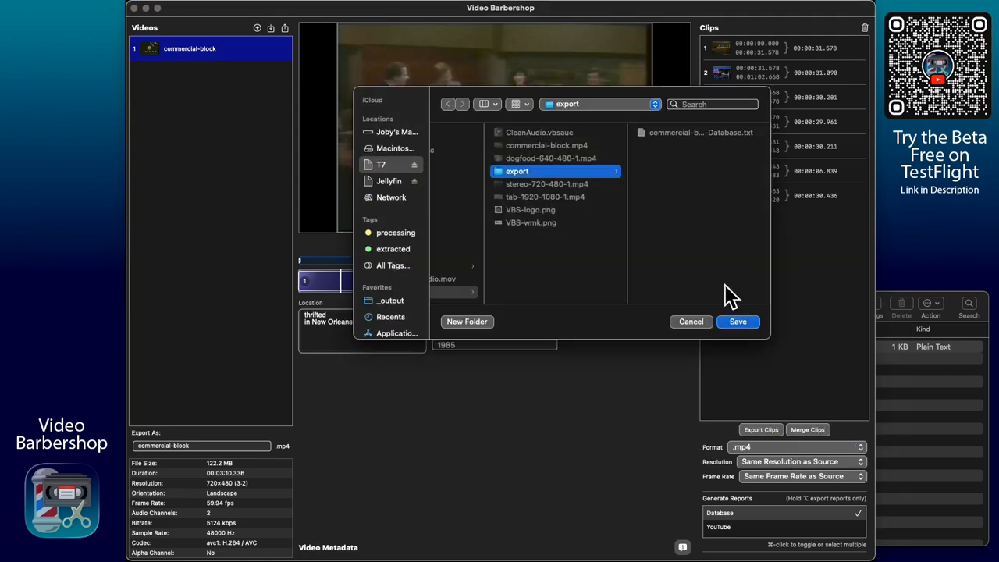
click(739, 322)
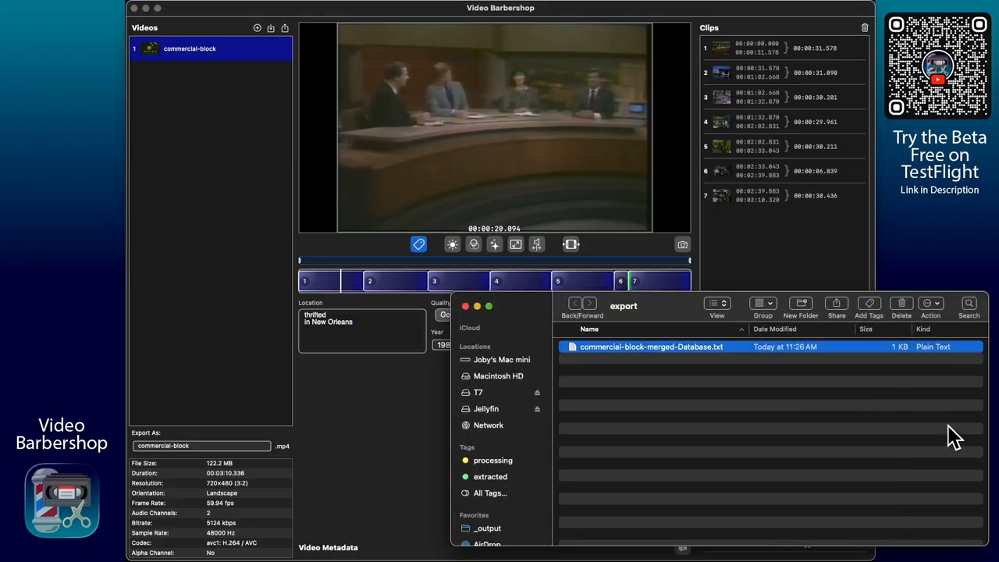
Preview the re-exported merged Database report to check its ratings, close the preview, and return to Video Barbershop.
key(space)
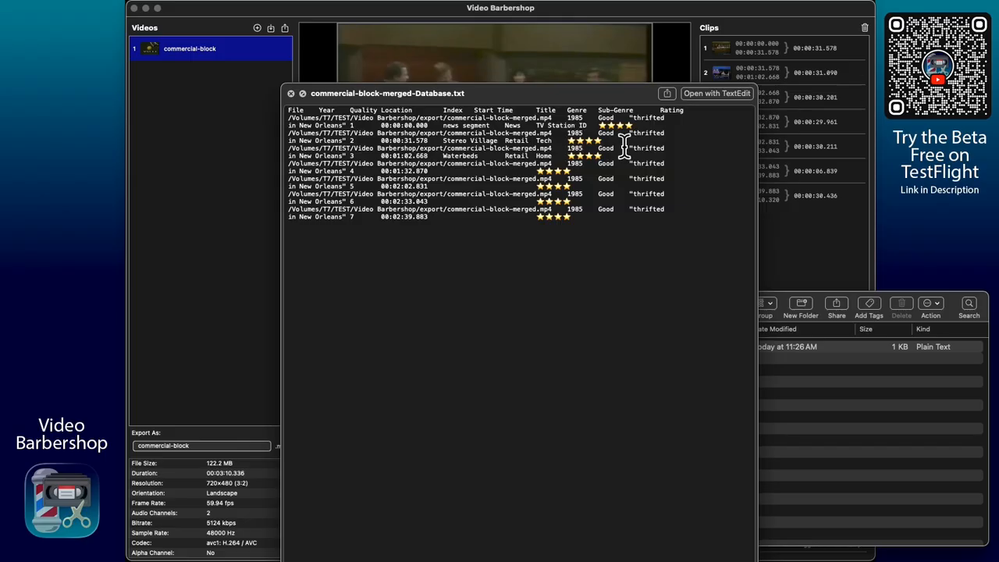
click(292, 93)
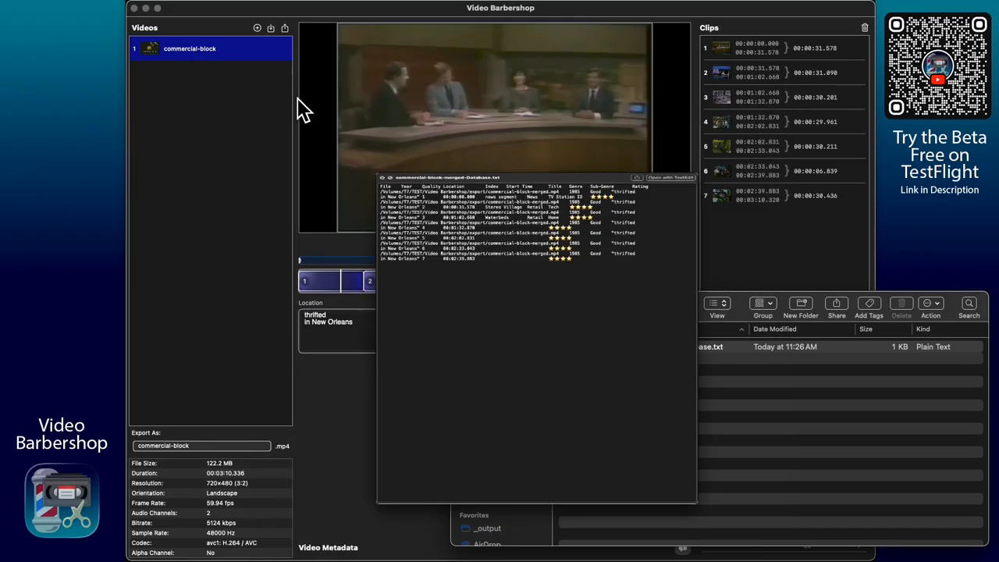
click(444, 404)
Set the video's Quality to the sick-face emoji and re-export only the merged Database report to the export folder.
click(465, 317)
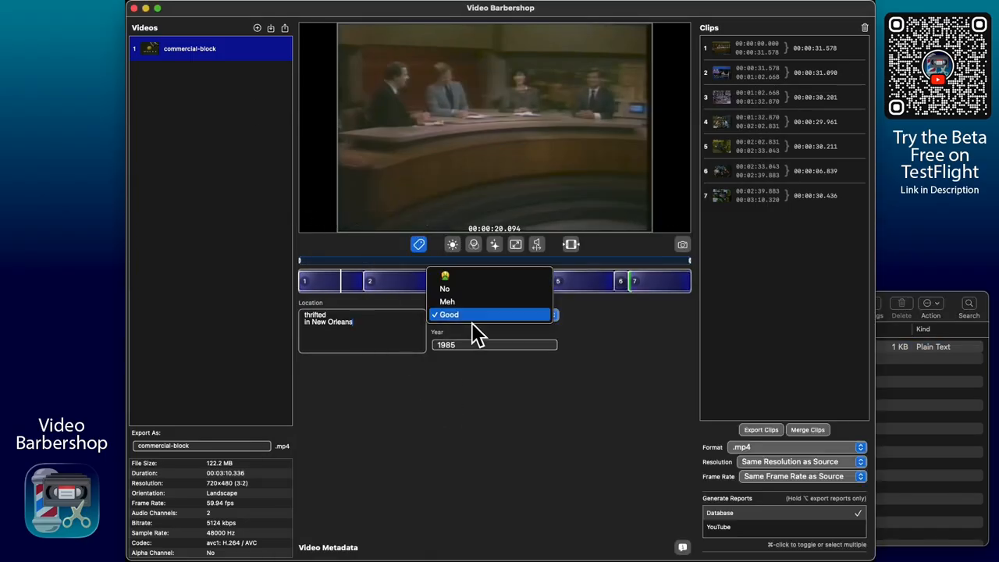
click(467, 277)
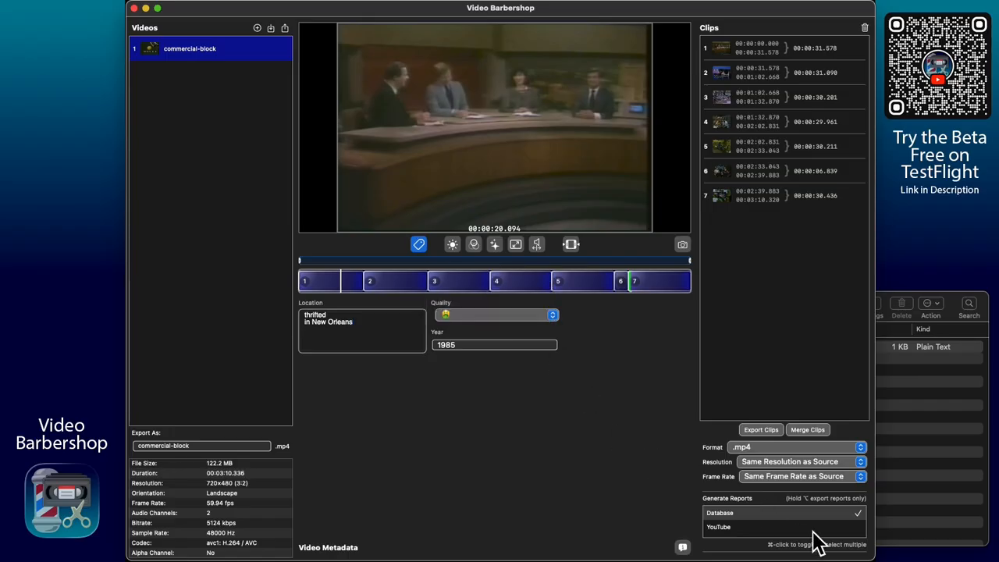
click(809, 432)
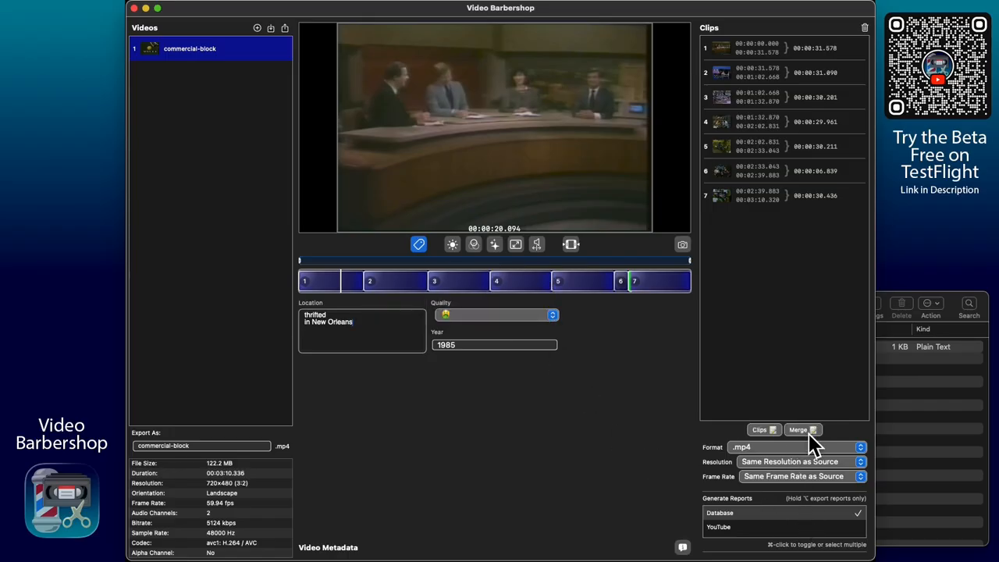
click(740, 324)
Check the star ratings in the newly exported commercial-block-merged-Database.txt, then close its preview and go back to Video Barbershop.
click(915, 421)
key(space)
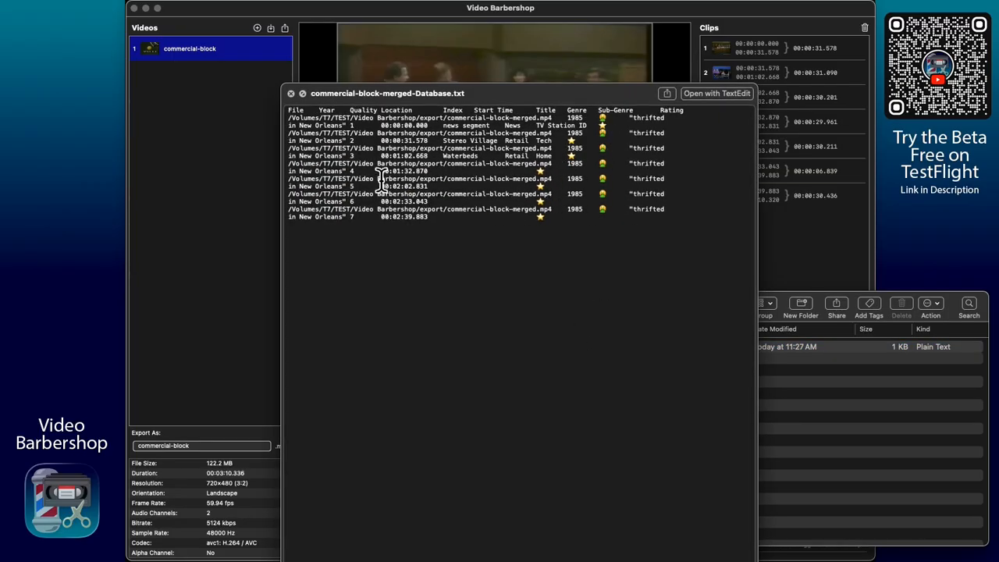
click(290, 93)
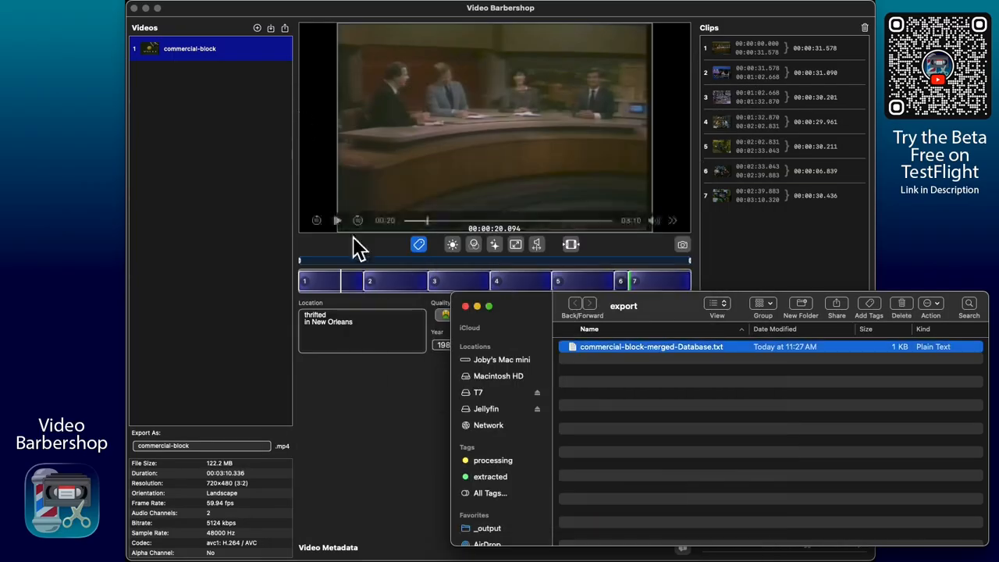
click(421, 442)
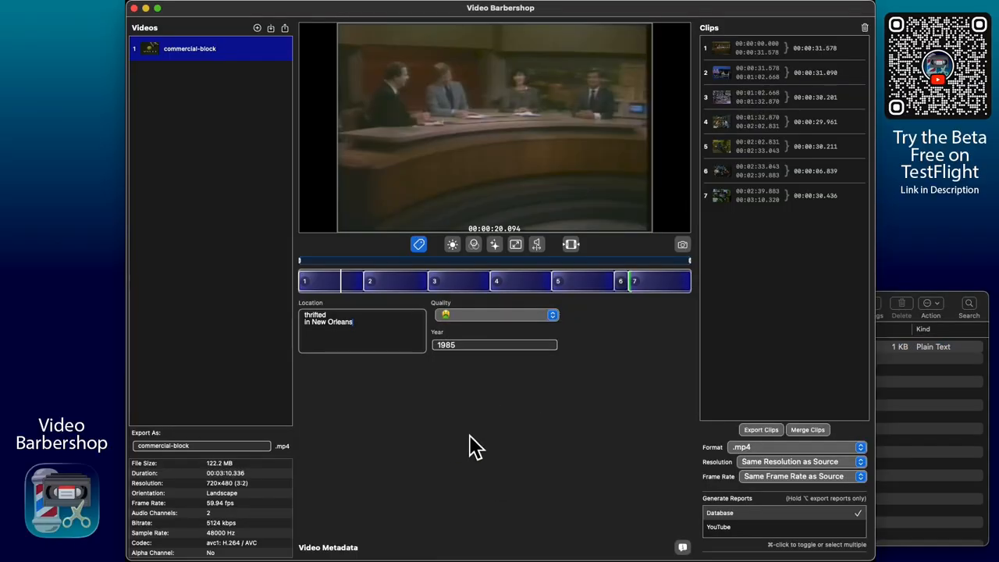
Review the YouTube and Database report templates in the app settings, cancelling each one without saving.
key(super+comma)
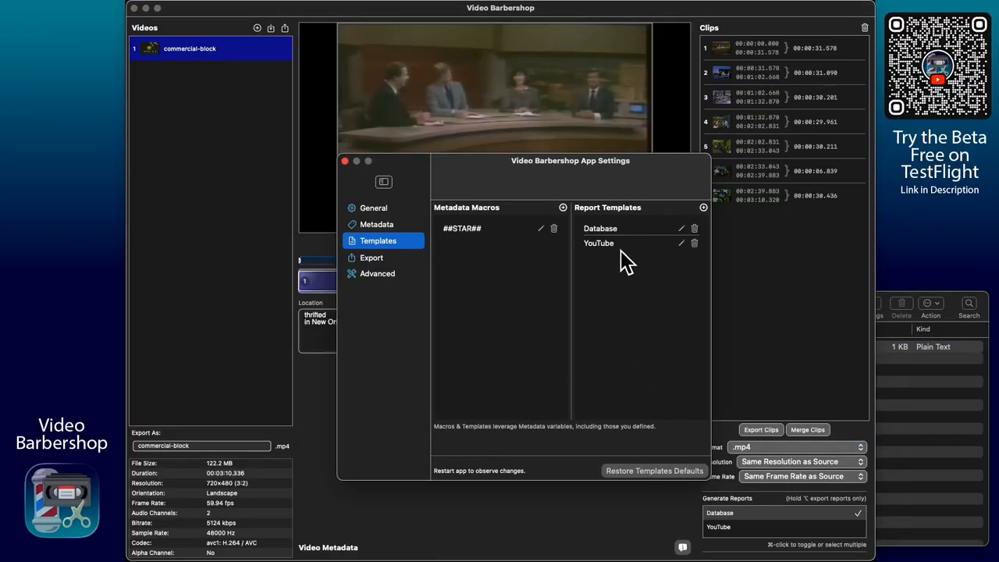
click(681, 244)
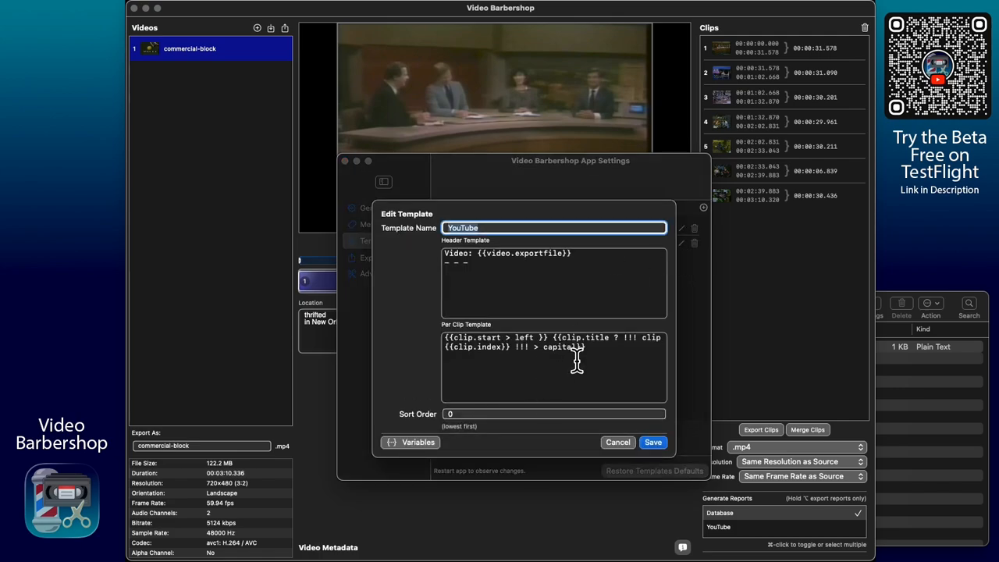
click(616, 442)
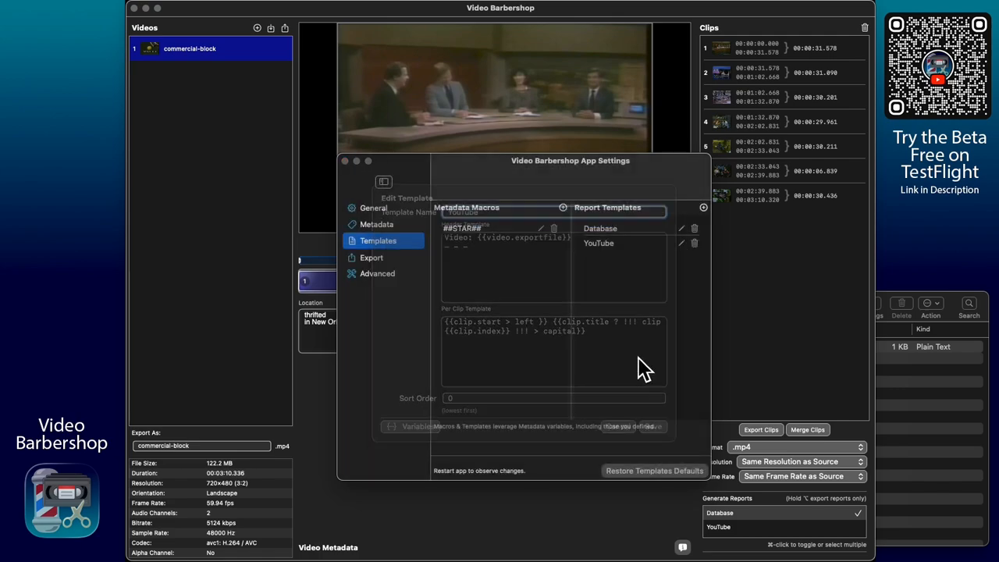
click(682, 231)
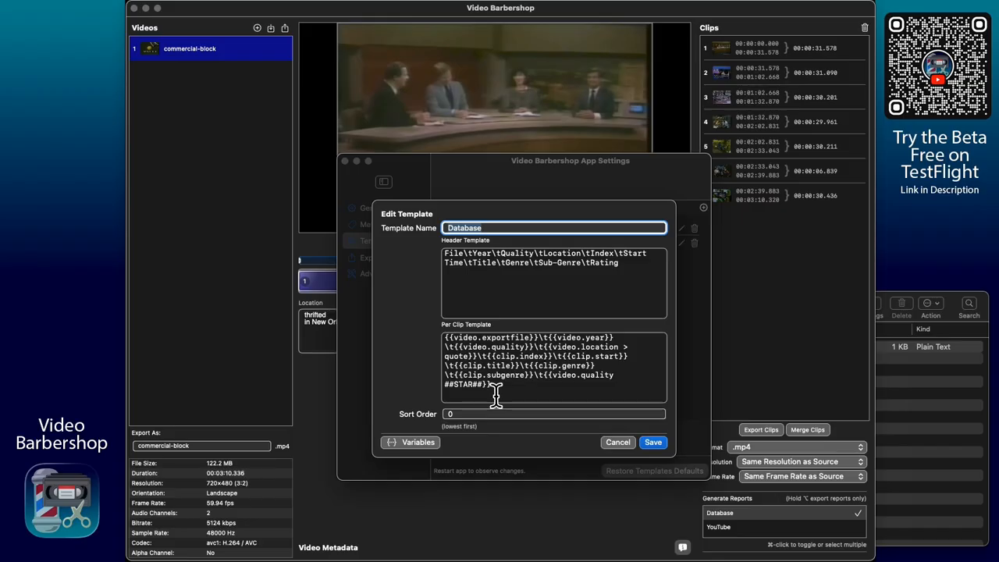
click(624, 442)
Open the STAR macro for editing and examine its full macro value.
click(547, 233)
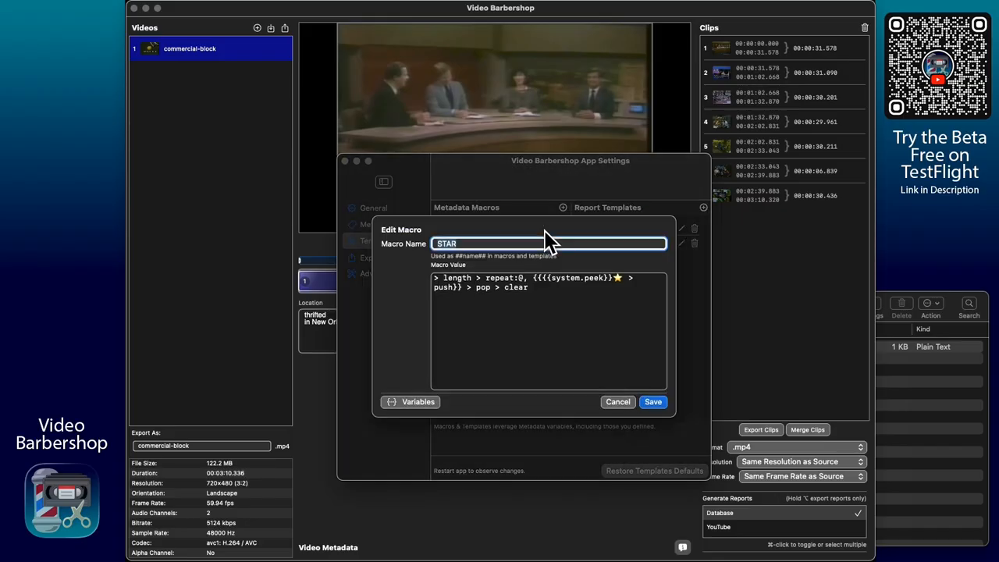
drag(542, 292, 423, 285)
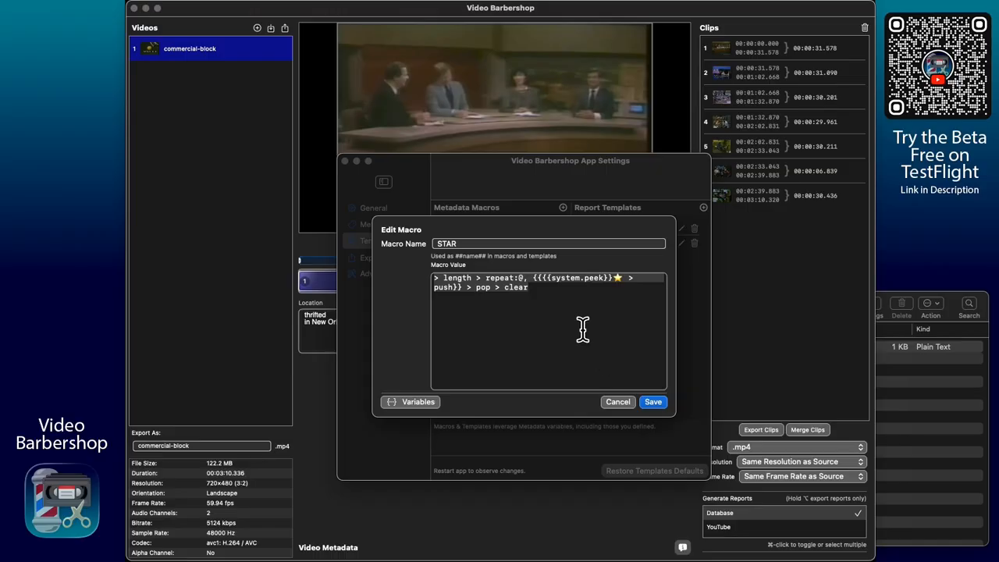
click(535, 301)
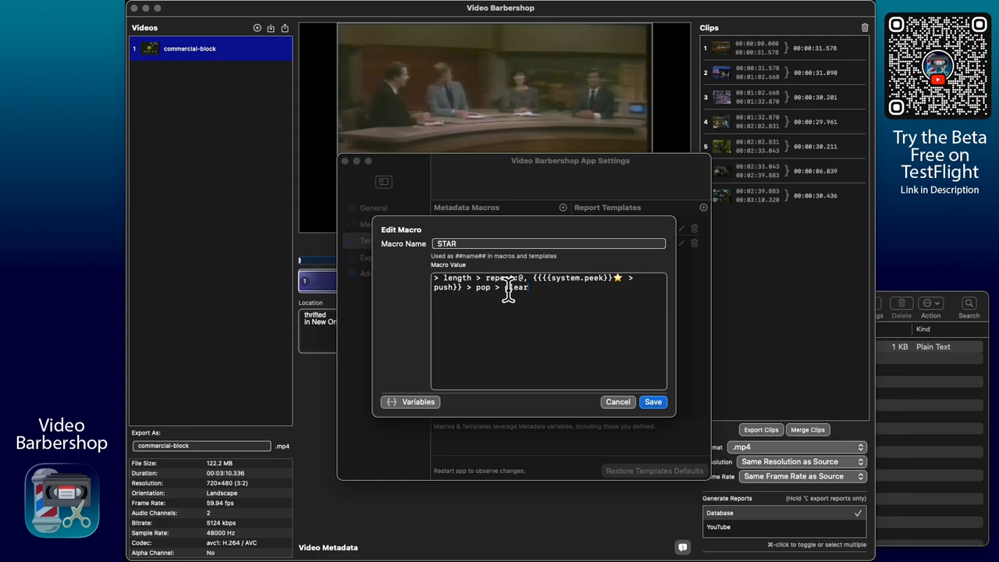
Read the repeat transformer, conditionals, system stack variables and stack transformers in the variables reference, then close it.
click(419, 403)
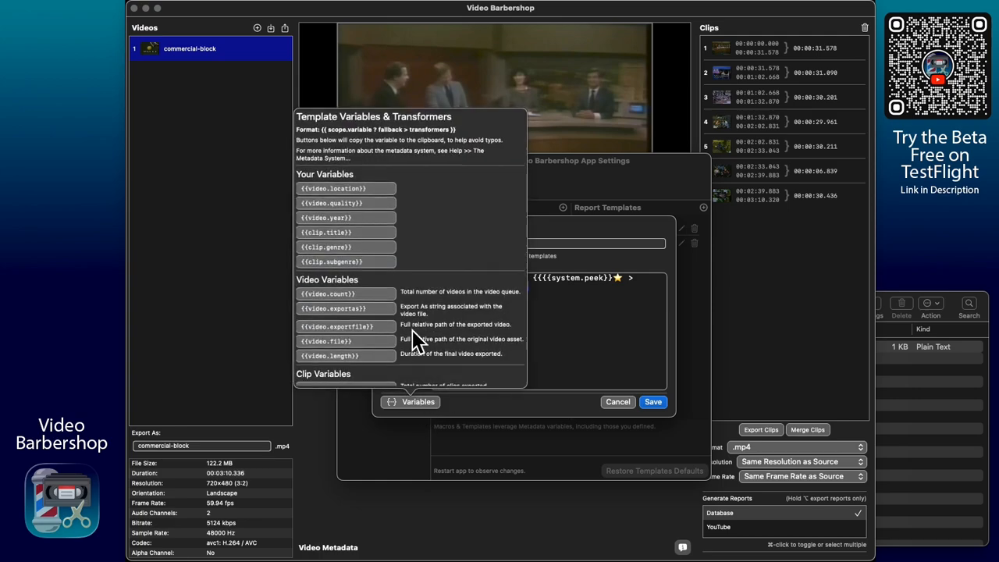
scroll(412, 329, down, 20)
scroll(349, 196, up, 10)
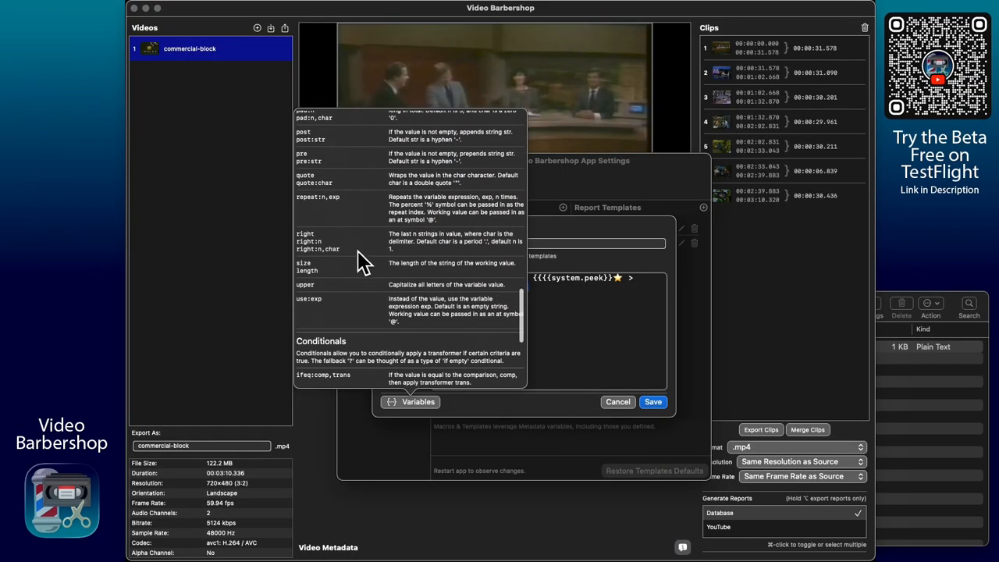
scroll(364, 261, down, 10)
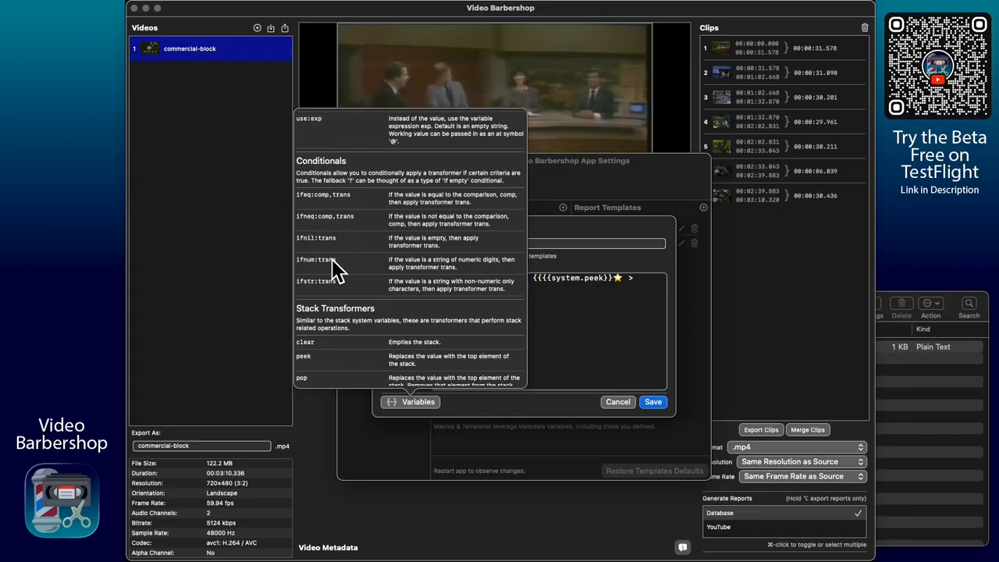
scroll(350, 279, down, 2)
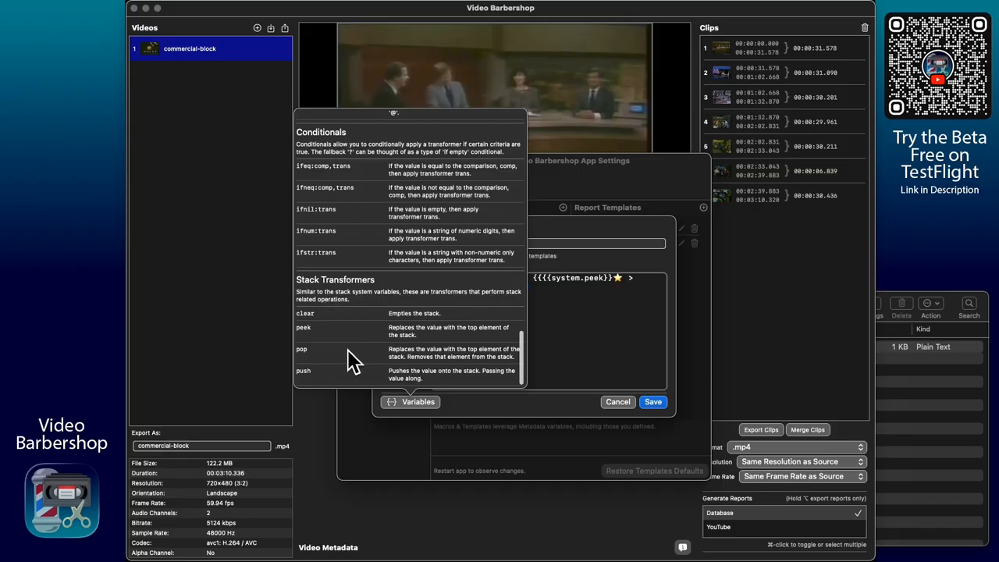
scroll(351, 347, up, 10)
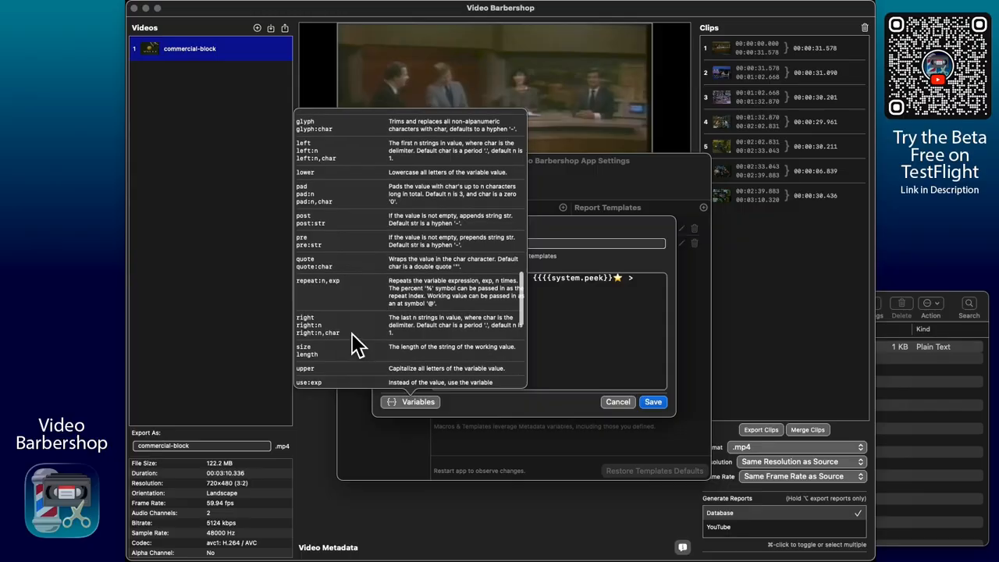
scroll(351, 347, up, 10)
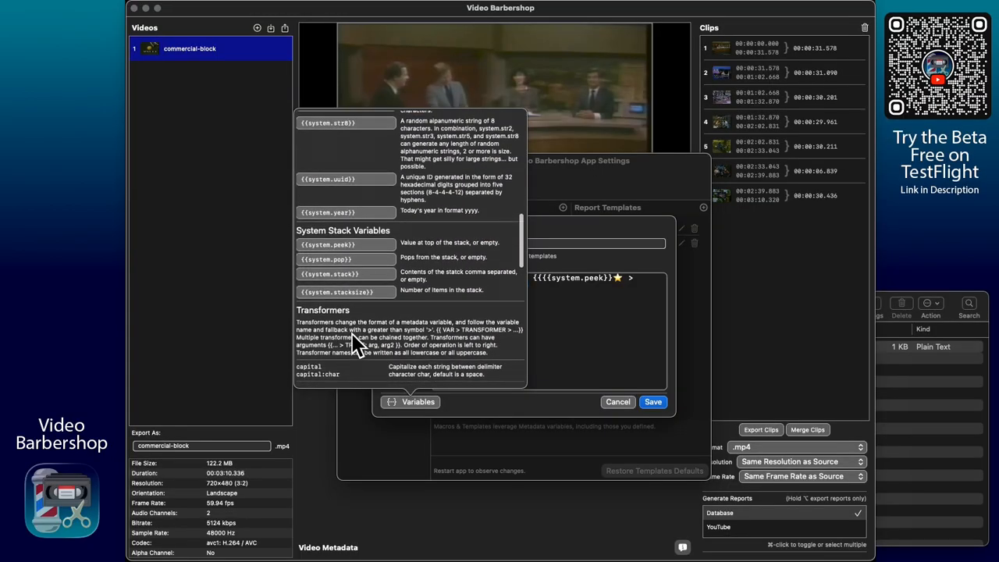
scroll(356, 343, up, 5)
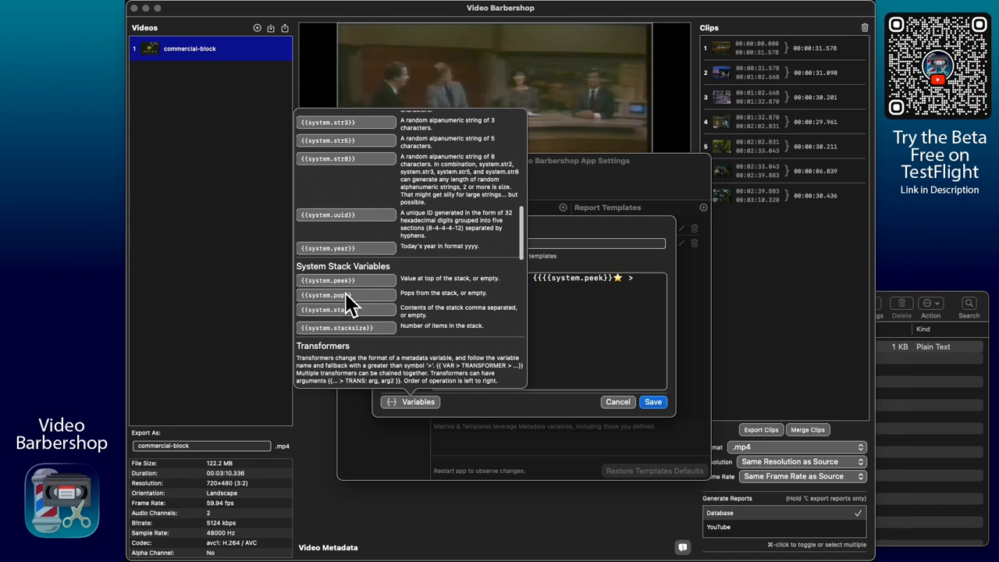
scroll(466, 313, down, 10)
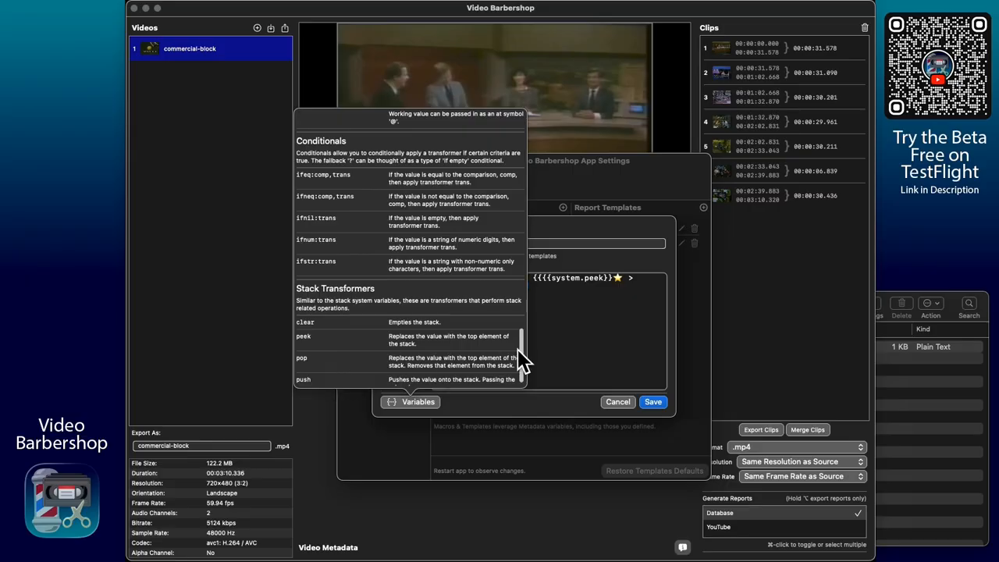
click(572, 374)
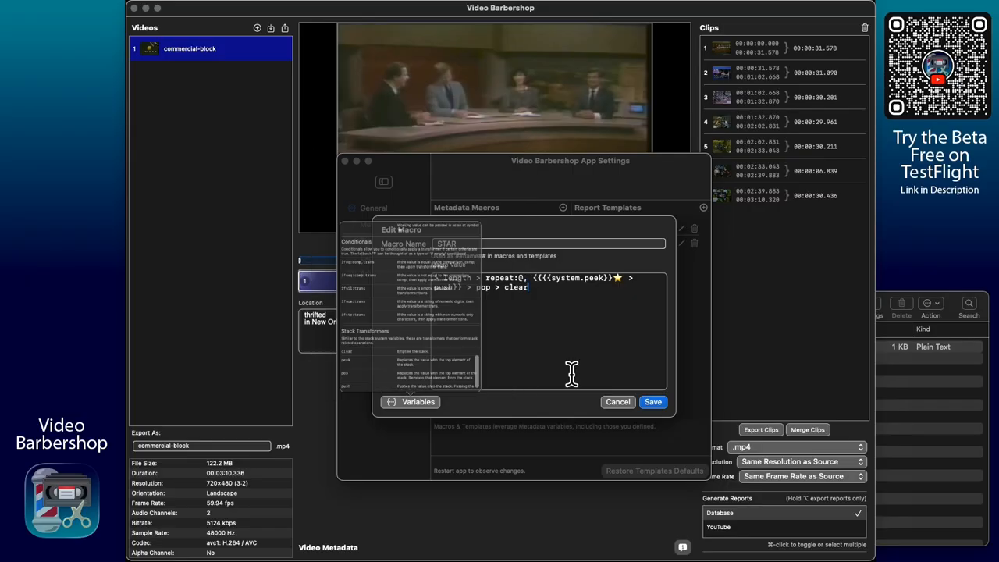
Examine how the STAR macro passes the length into repeat through the @ argument, briefly consulting the variables reference.
double_click(523, 281)
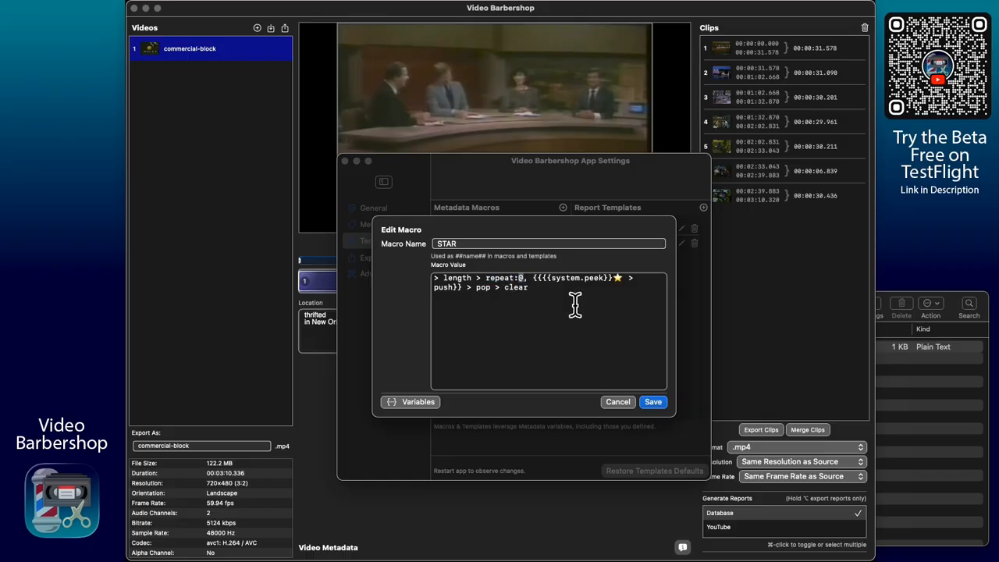
double_click(457, 282)
double_click(521, 280)
click(417, 402)
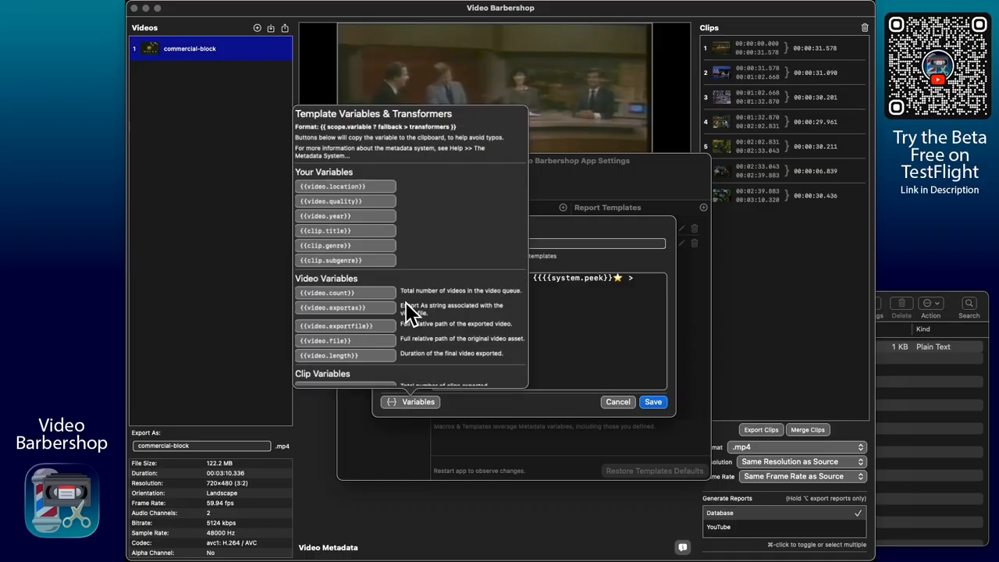
click(547, 352)
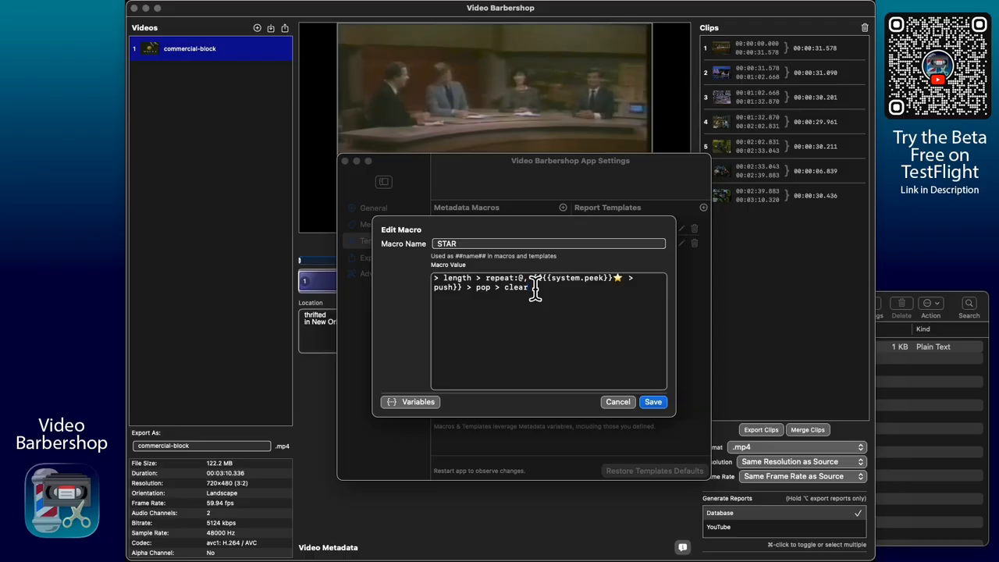
Examine the STAR macro's repeated peek-and-push expression and its pop and clear transformers, then cancel editing the macro.
drag(536, 281, 465, 296)
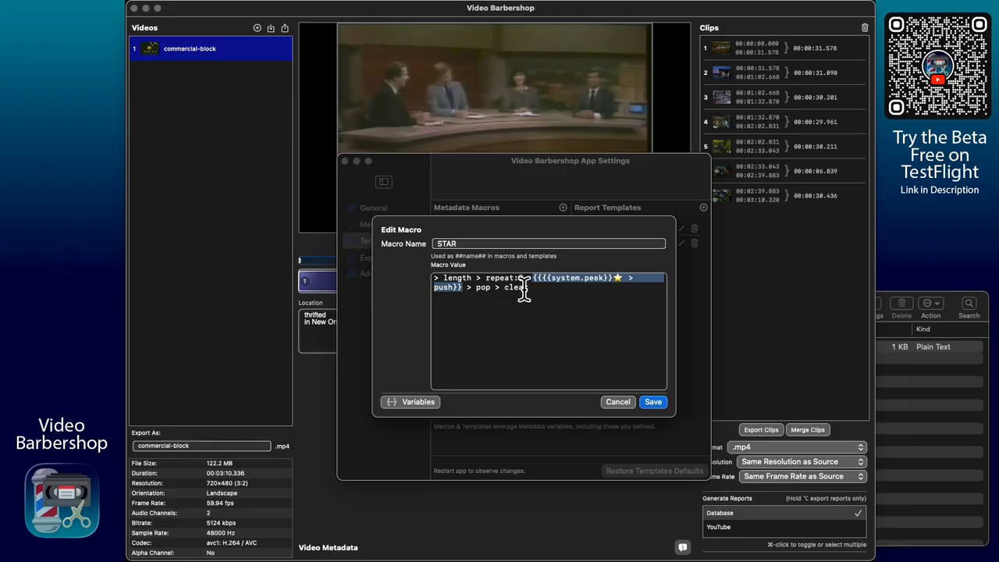
click(482, 302)
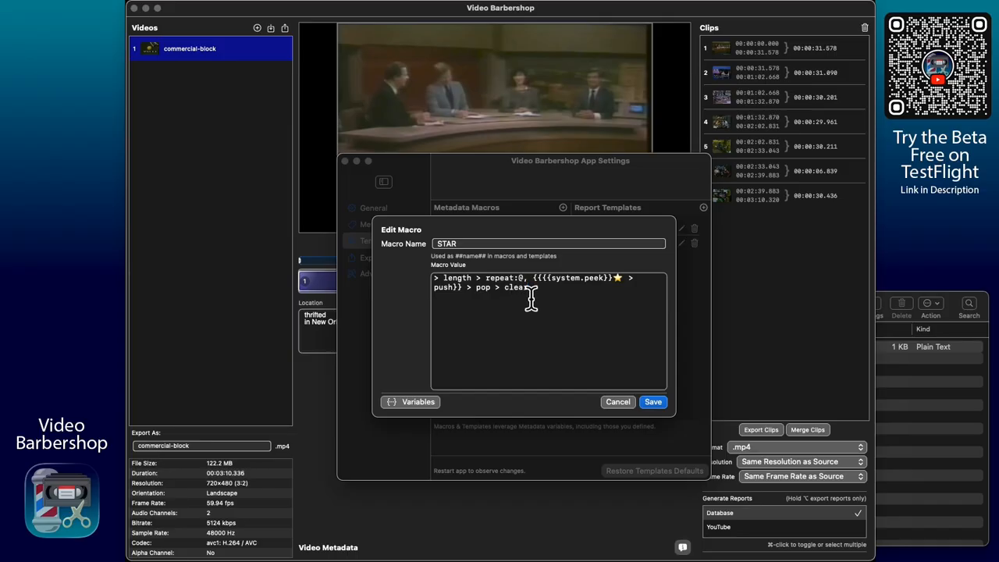
double_click(515, 301)
double_click(484, 293)
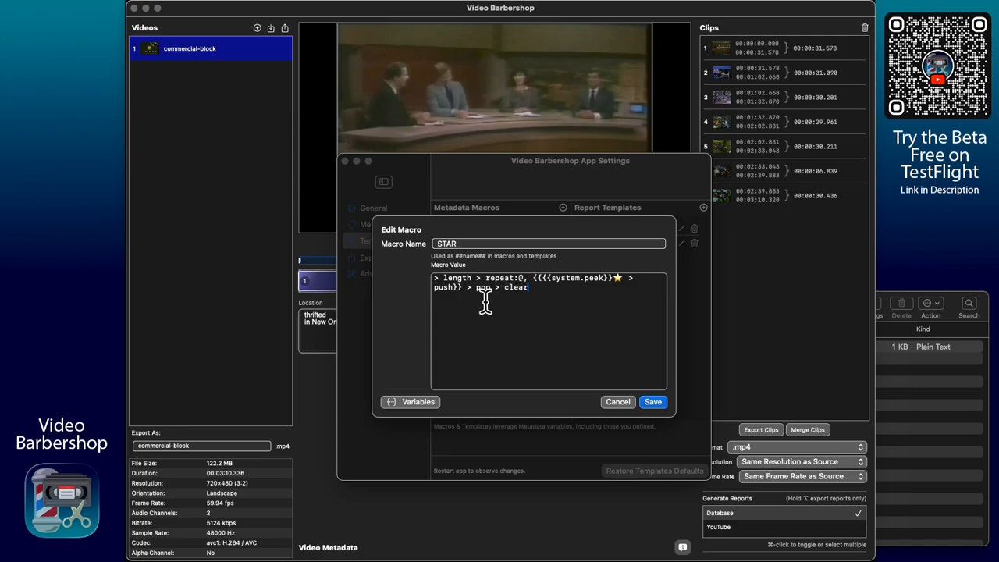
click(531, 298)
click(623, 403)
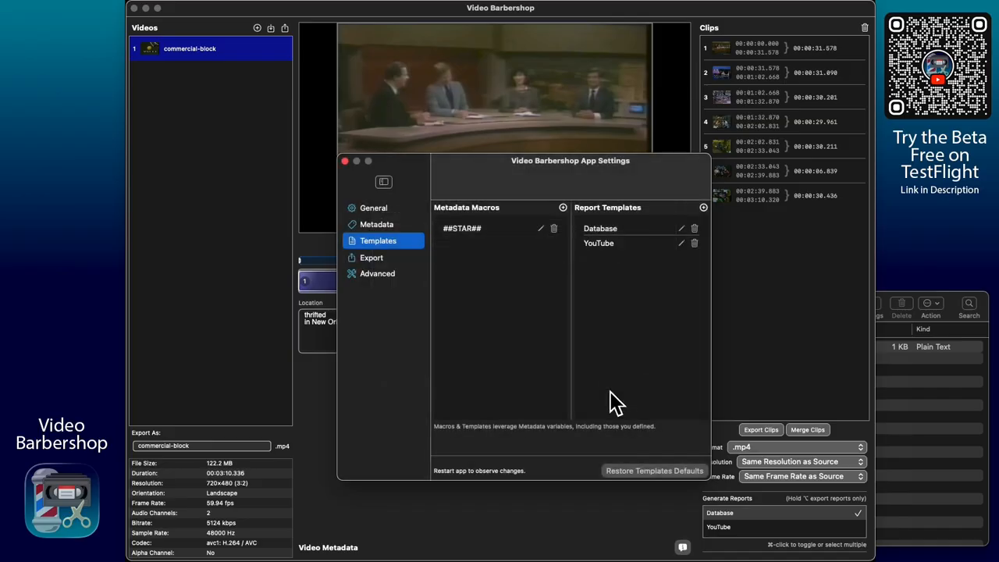
Review the ##STAR## usage in the Database template and the STAR macro's definition, cancelling both edits.
click(684, 230)
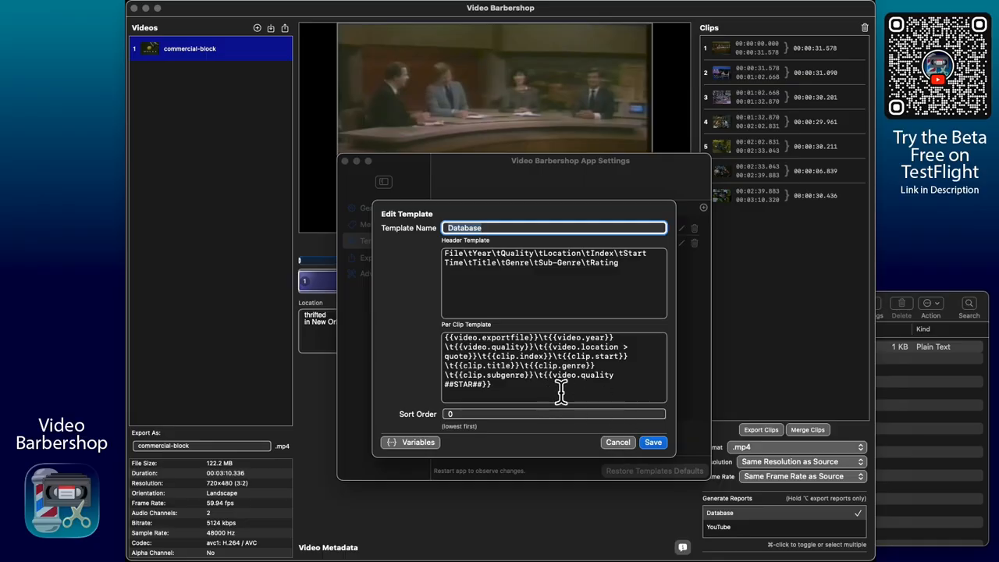
click(631, 445)
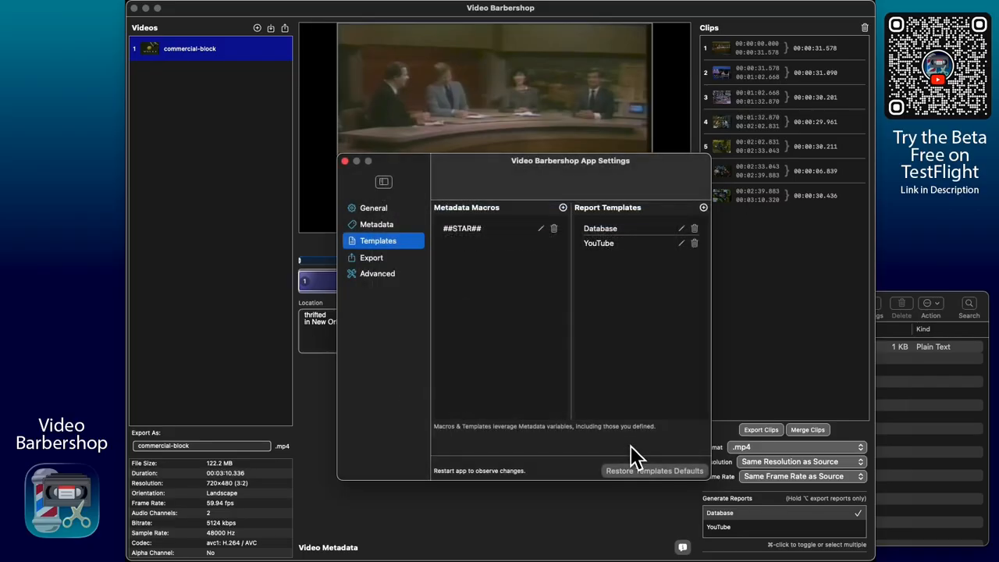
click(541, 230)
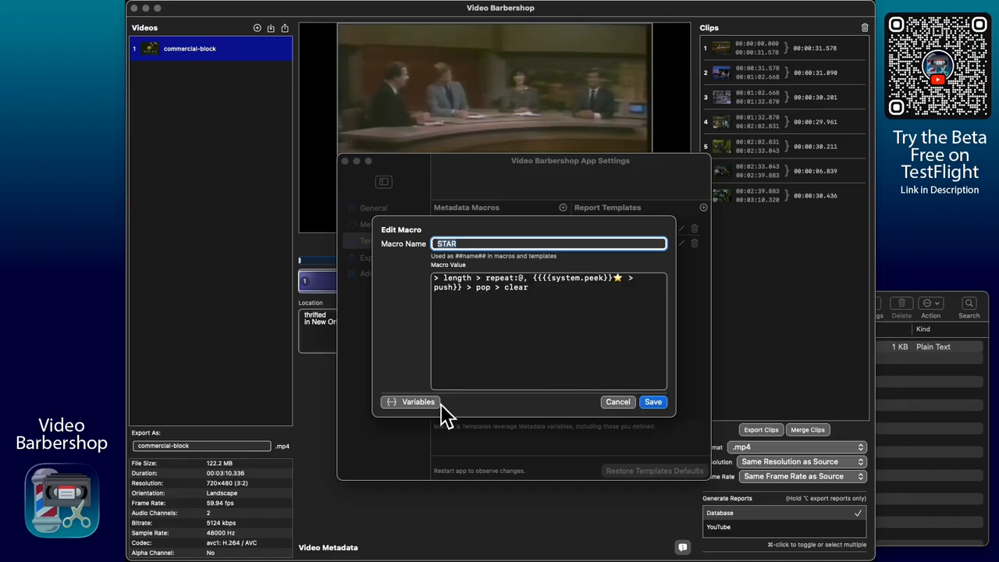
click(618, 402)
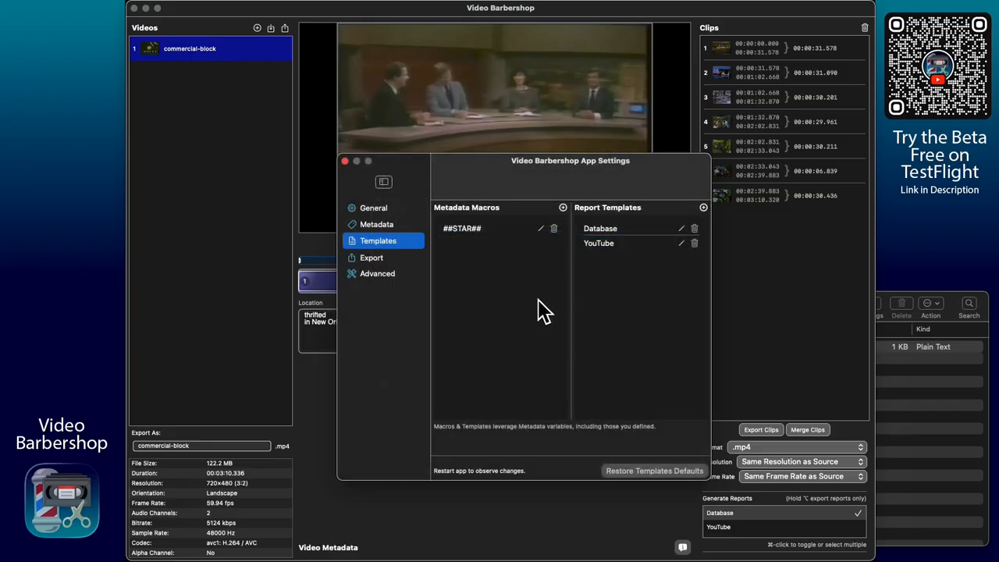
Close the app settings, read the Metadata topic in Video Barbershop Help through fallbacks, transformers, macros and templates, then close the help.
click(346, 161)
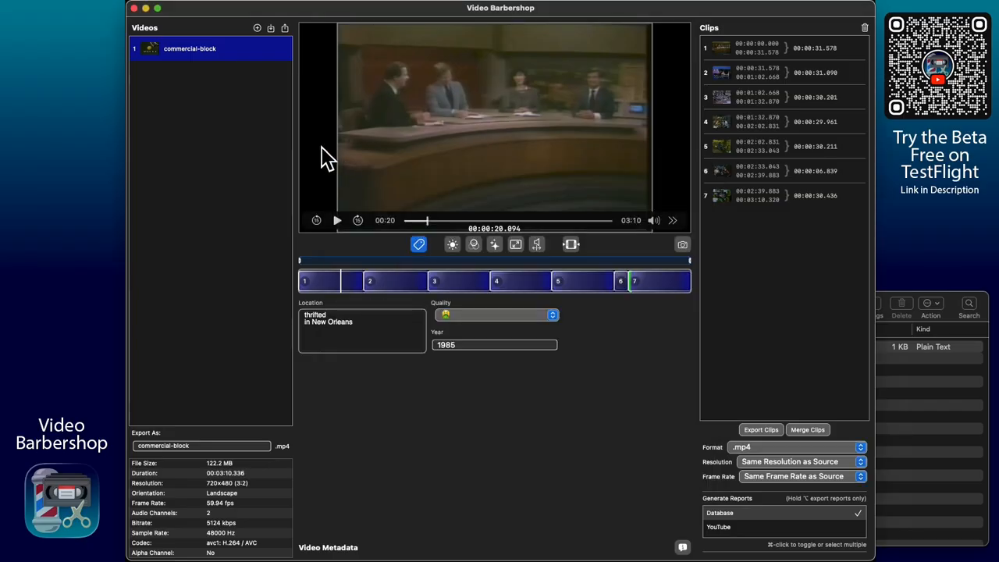
click(240, 6)
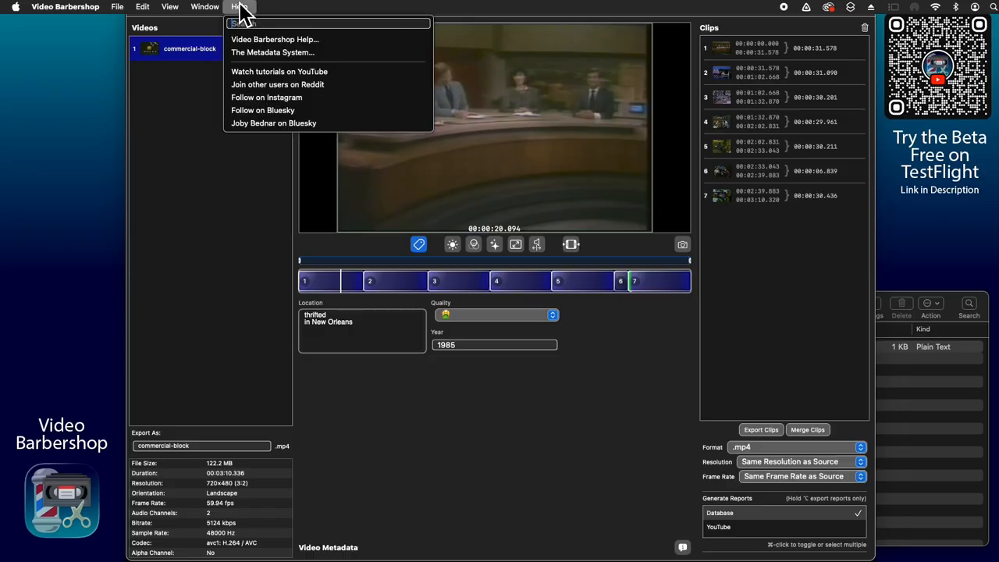
click(282, 41)
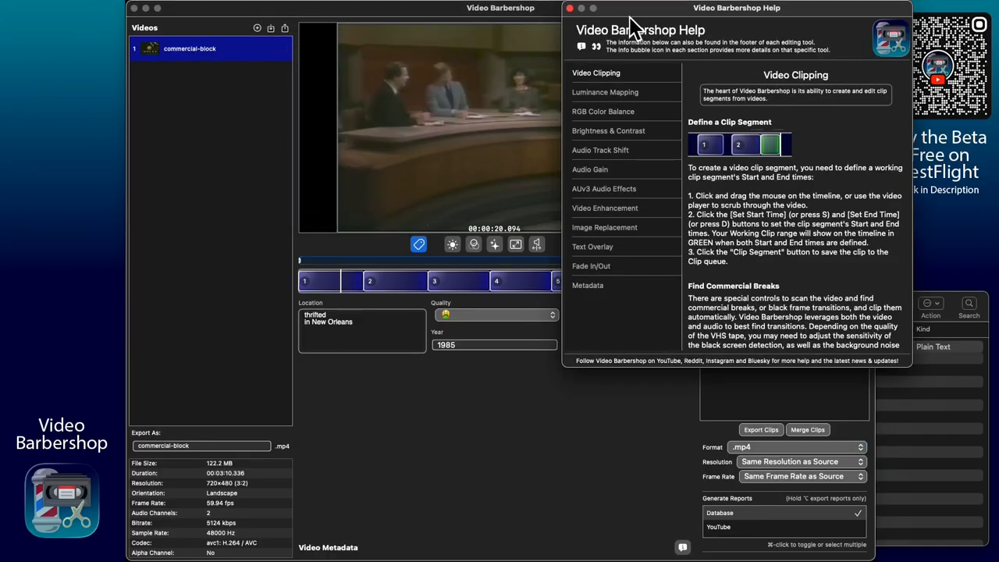
drag(632, 11, 590, 87)
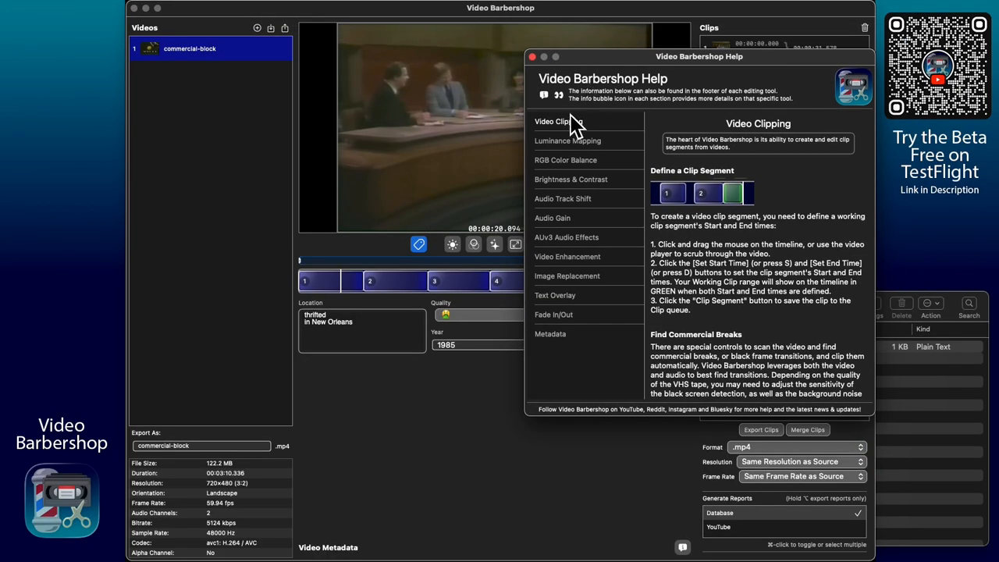
click(558, 342)
scroll(762, 188, down, 5)
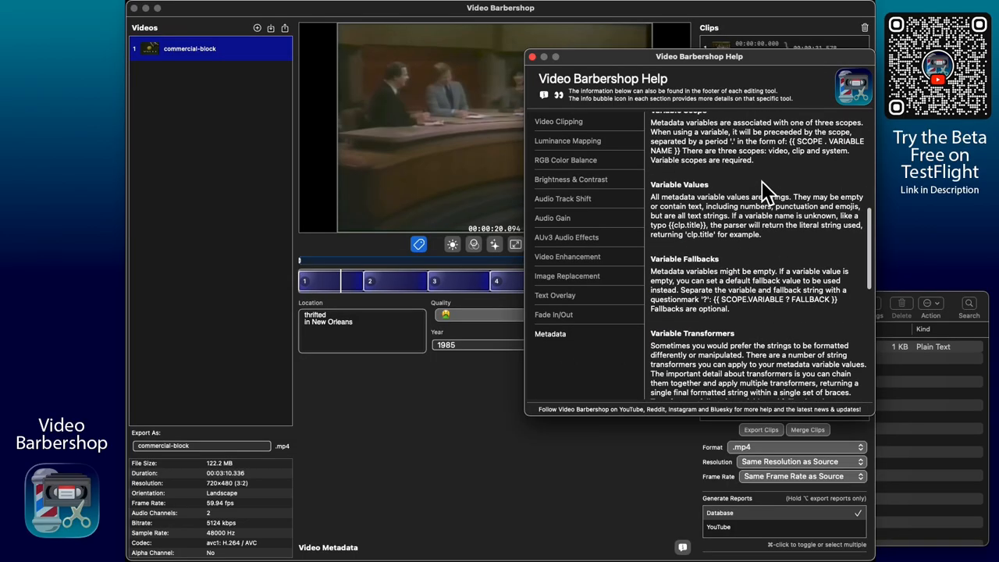
scroll(762, 187, down, 5)
scroll(762, 188, up, 4)
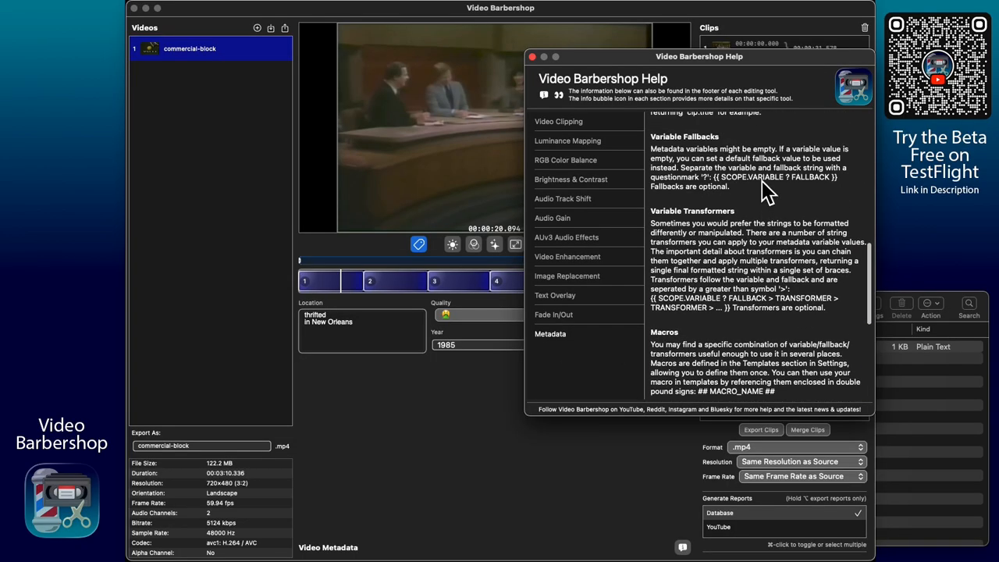
scroll(734, 269, down, 3)
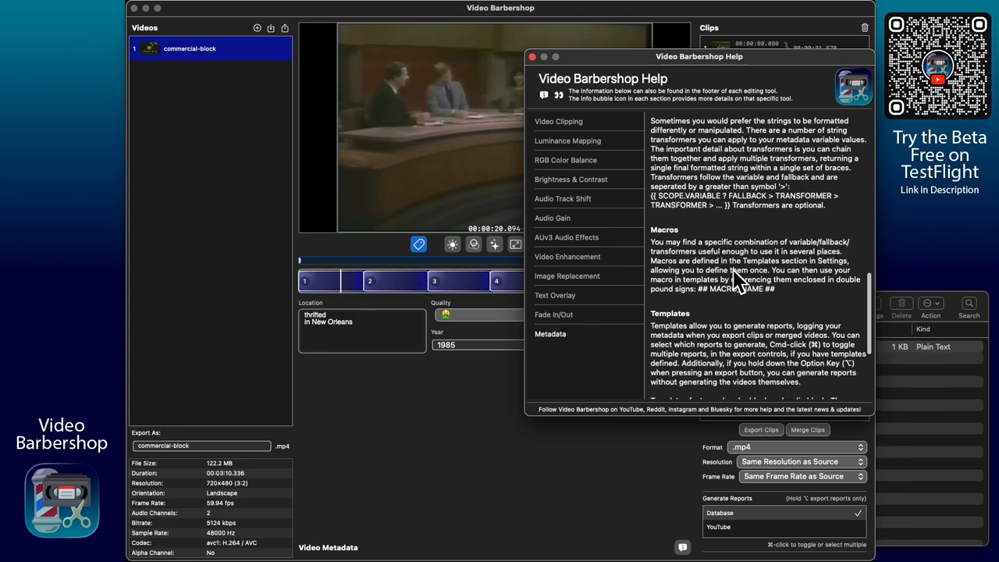
click(533, 57)
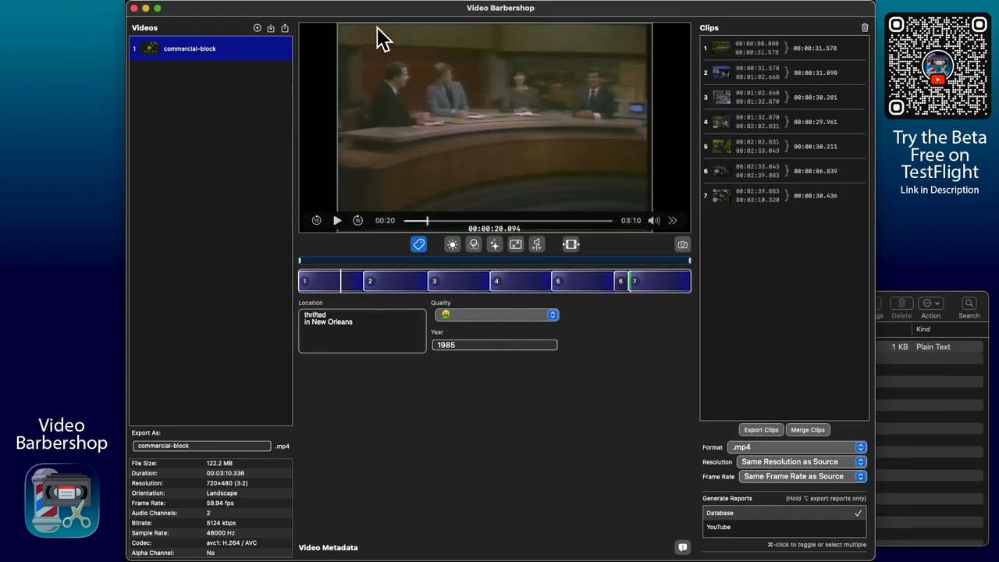
Open the Metadata System documentation and read its Transformers and Macros sections.
click(239, 7)
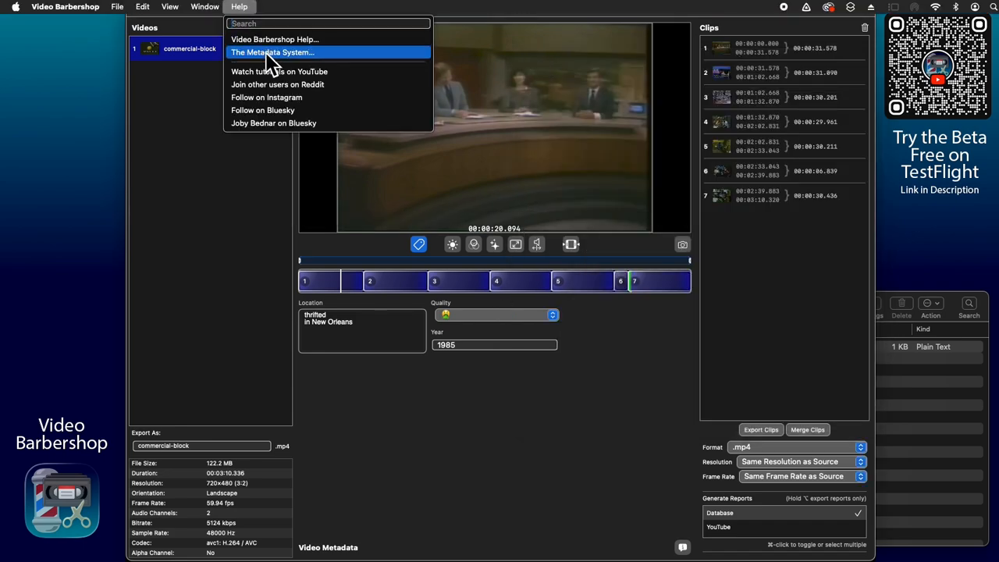
click(270, 57)
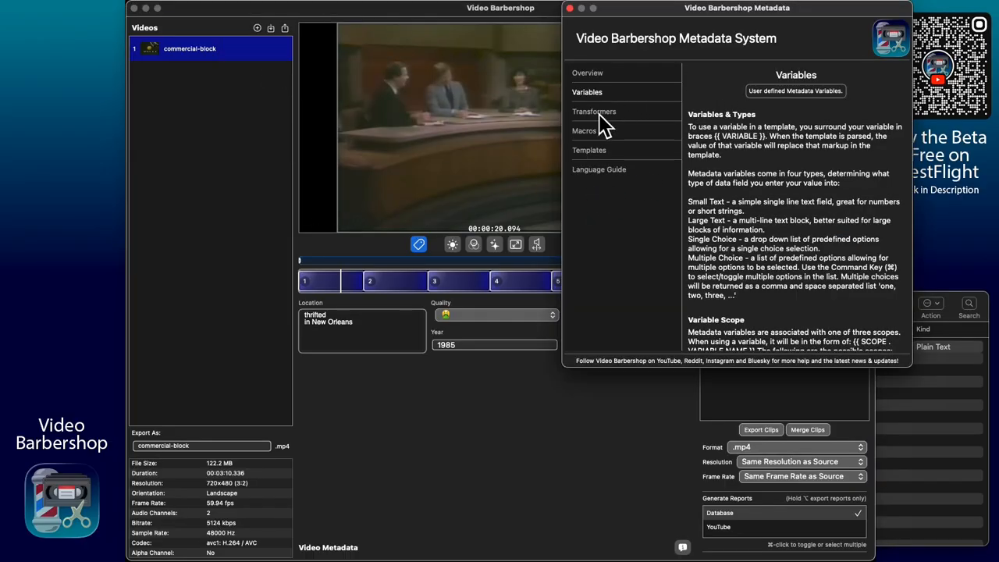
click(599, 114)
scroll(741, 165, down, 5)
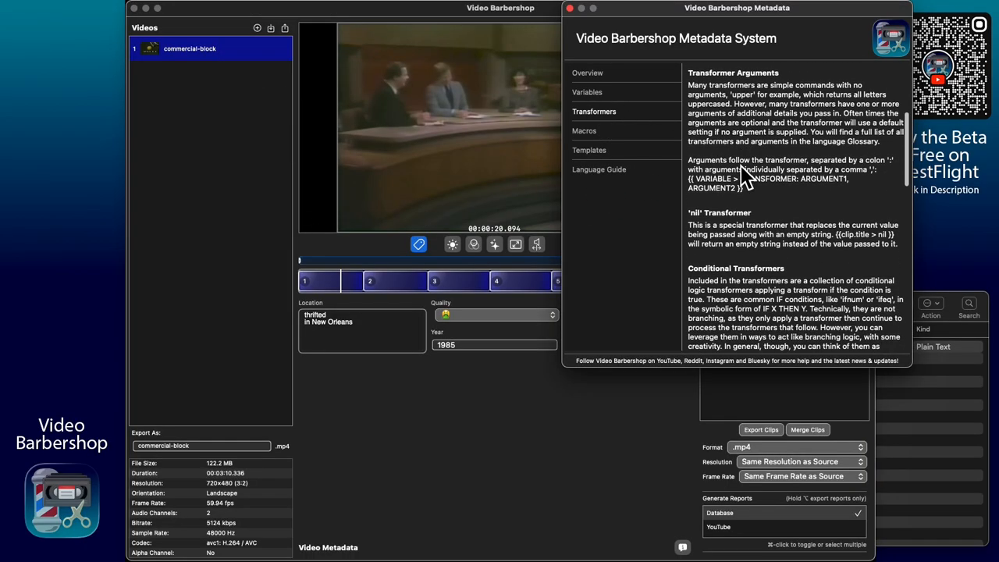
scroll(741, 166, down, 10)
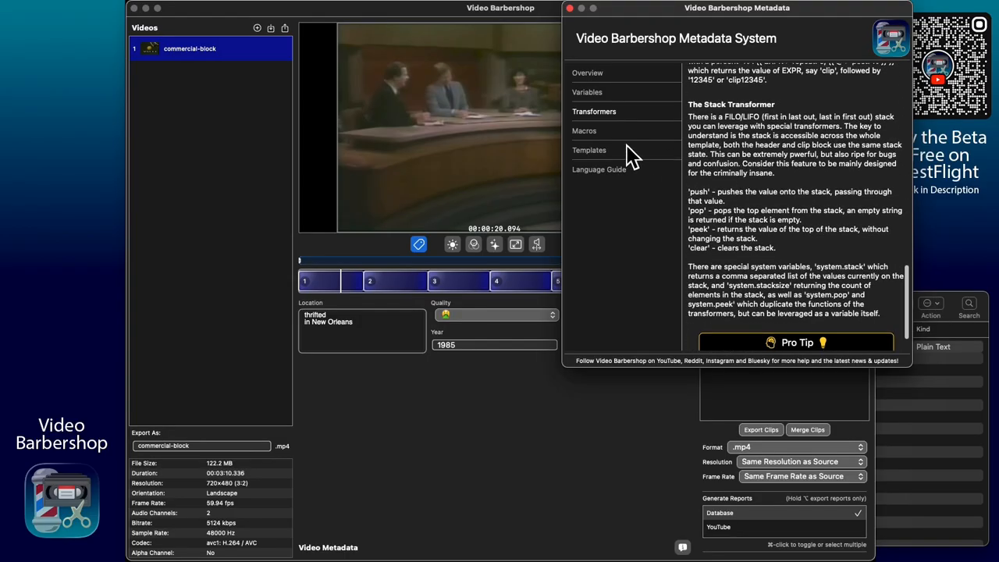
click(579, 133)
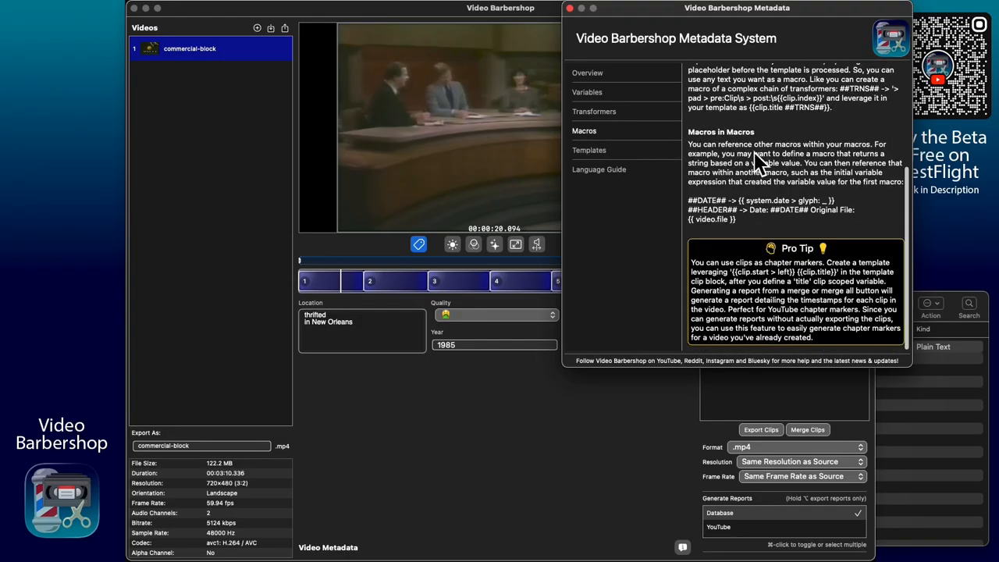
scroll(754, 151, up, 10)
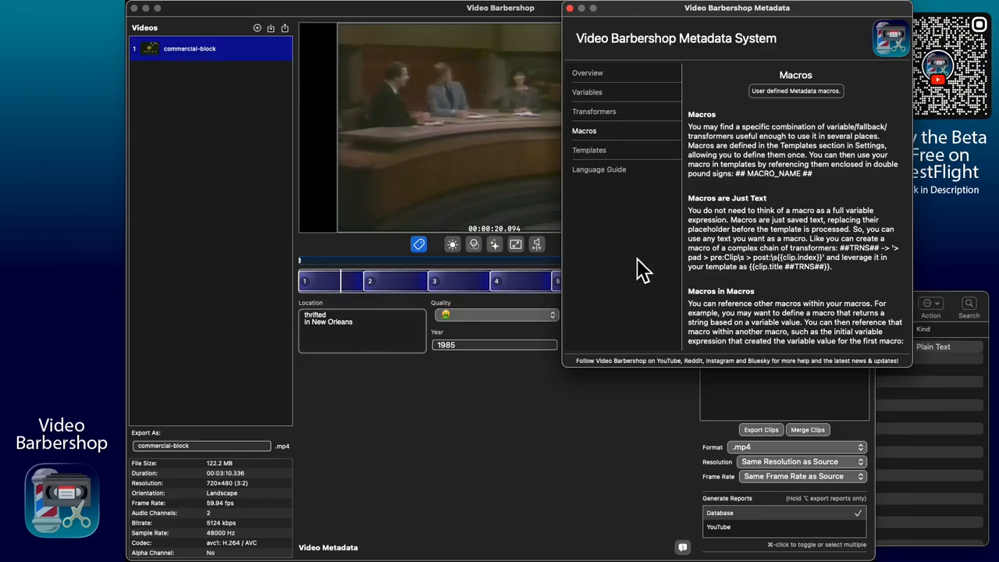
Read the Language Guide's quick reference and its video, clip and system scope variables.
click(613, 176)
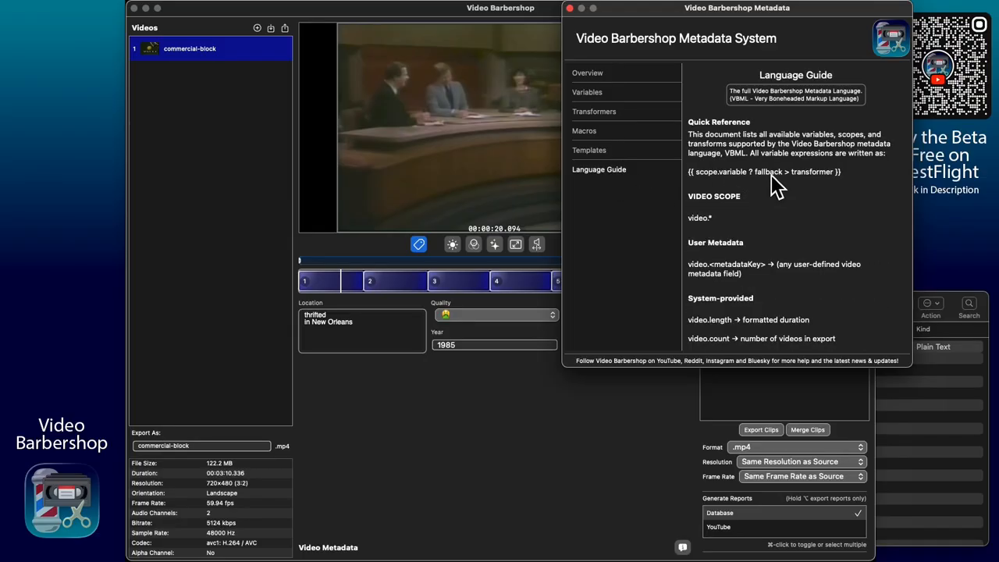
scroll(786, 160, down, 1)
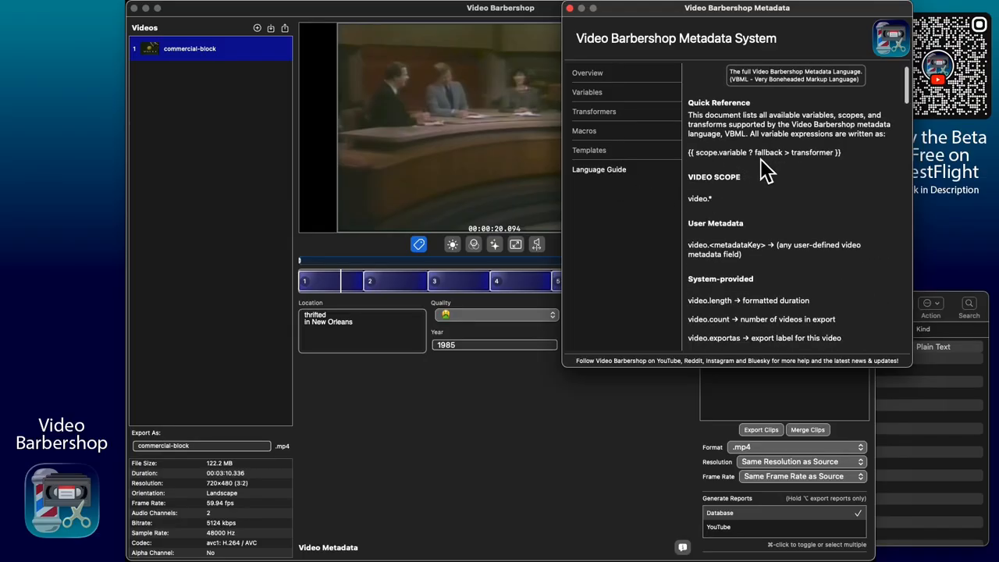
scroll(765, 165, down, 4)
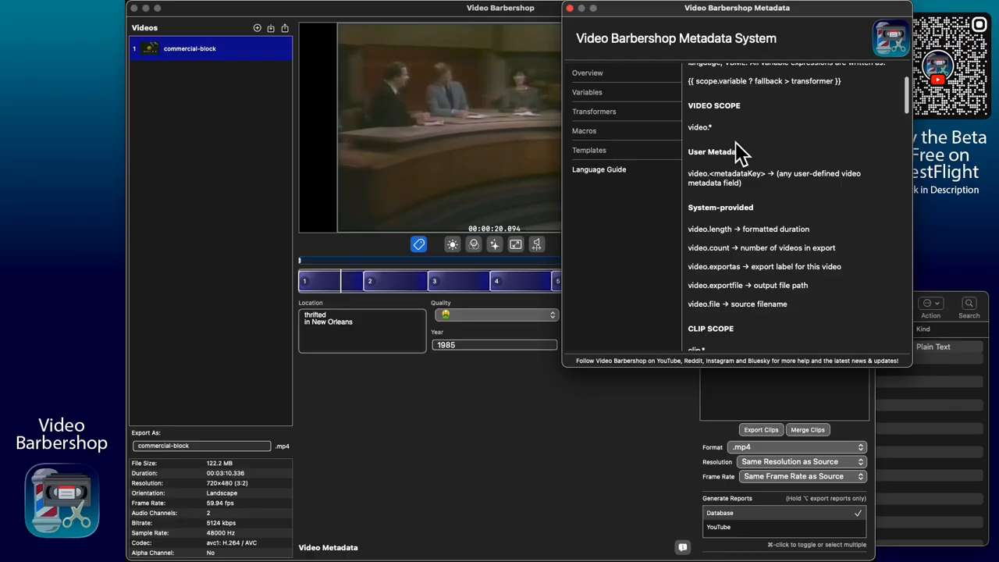
scroll(755, 173, down, 3)
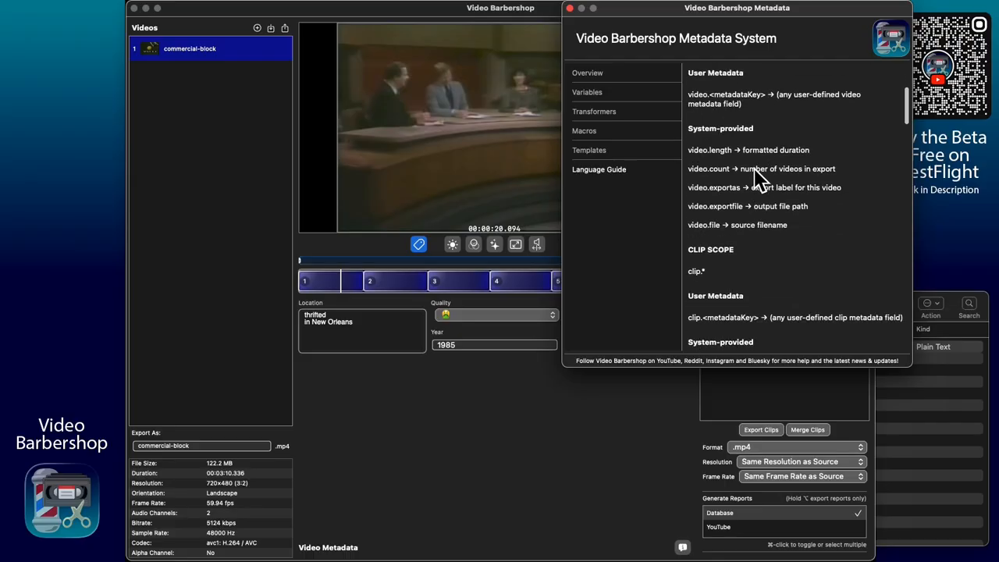
scroll(753, 164, down, 5)
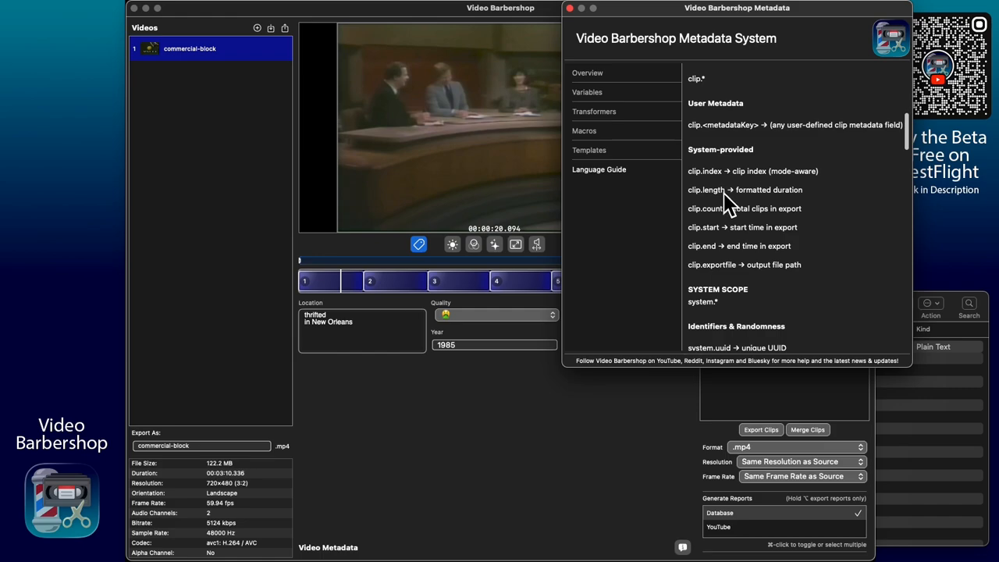
scroll(726, 195, down, 3)
scroll(741, 227, down, 10)
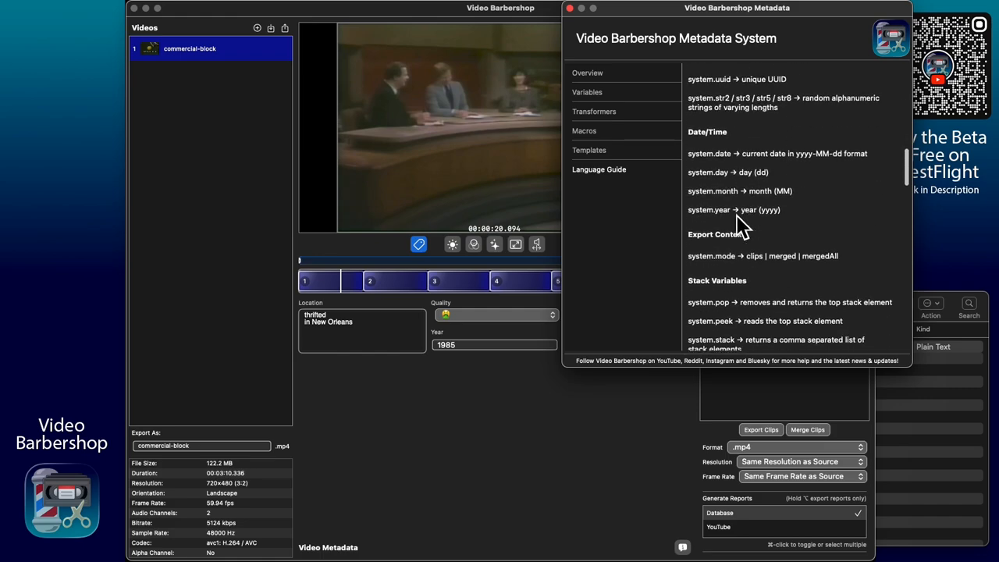
Review the Language Guide's string, conditional and stack transformers plus its macro and escaping rules, then close the documentation.
scroll(738, 249, down, 8)
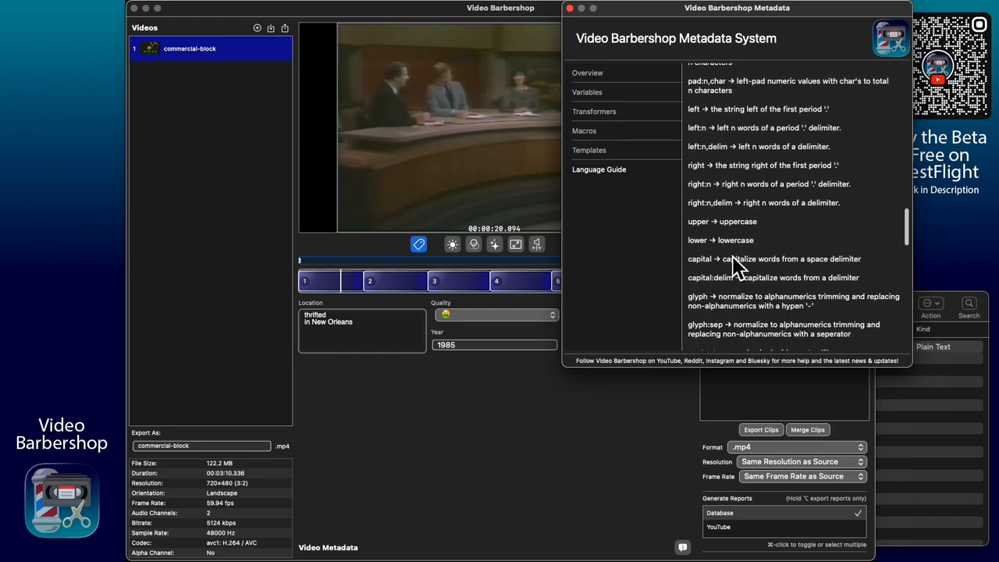
scroll(732, 258, down, 15)
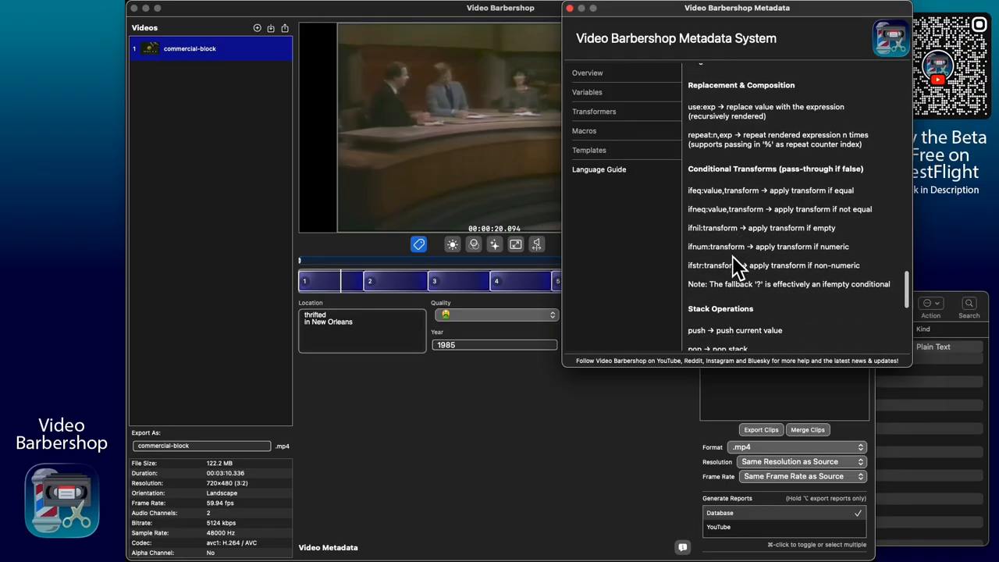
scroll(732, 258, down, 3)
scroll(732, 258, up, 12)
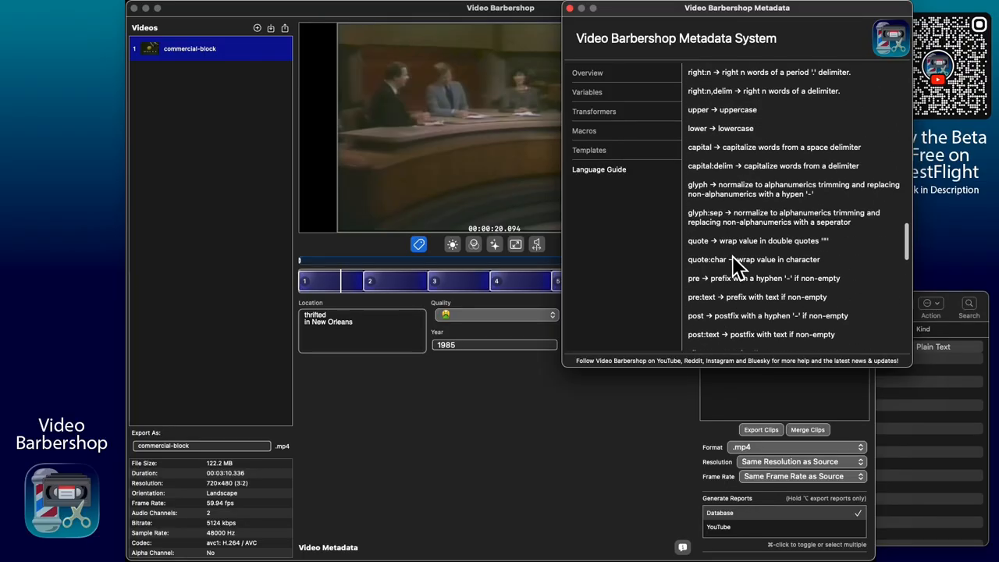
scroll(733, 258, down, 15)
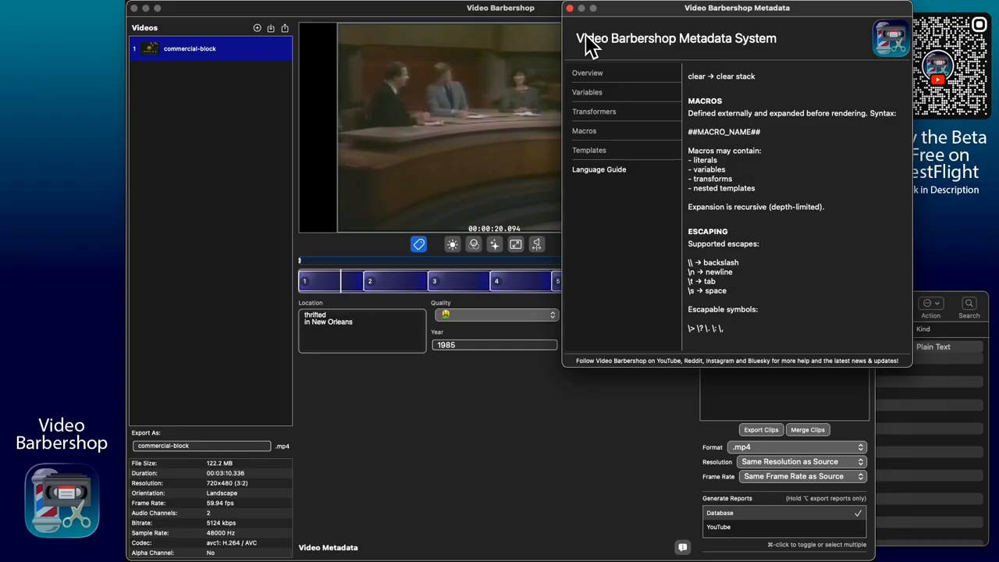
click(570, 9)
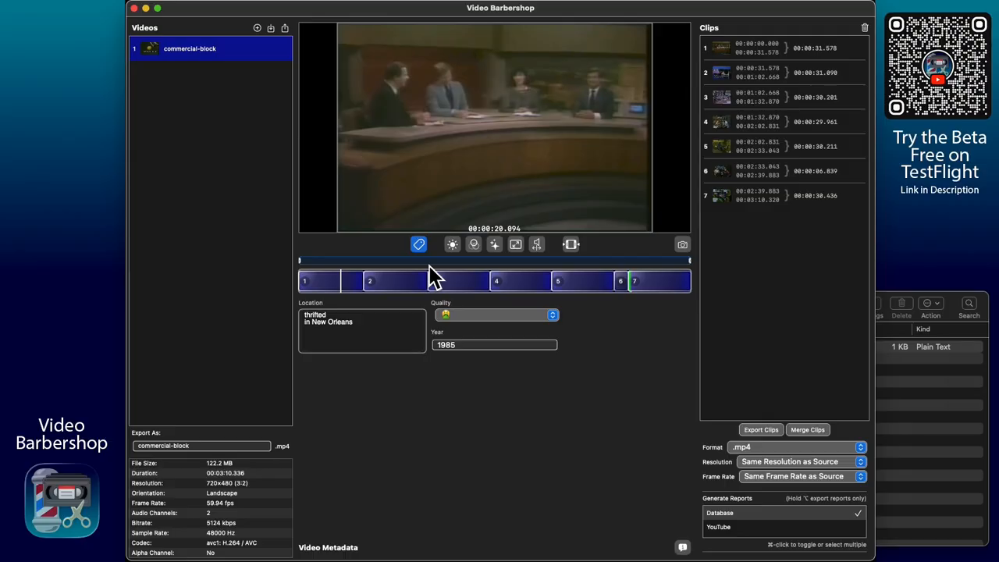
Switch to Finder, preview the exported commercial-block-merged-Database.txt report, close the preview and return to Video Barbershop.
click(933, 425)
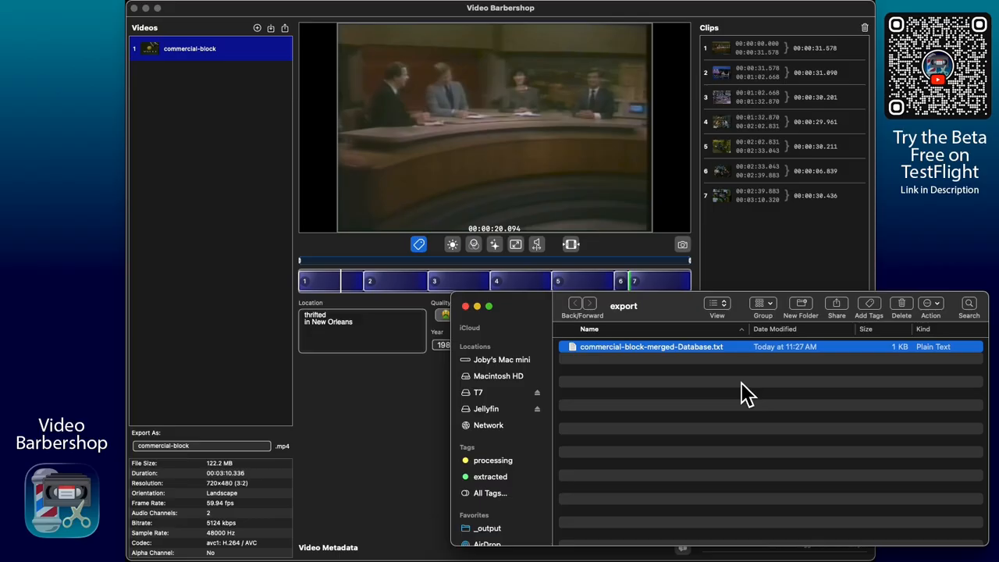
key(space)
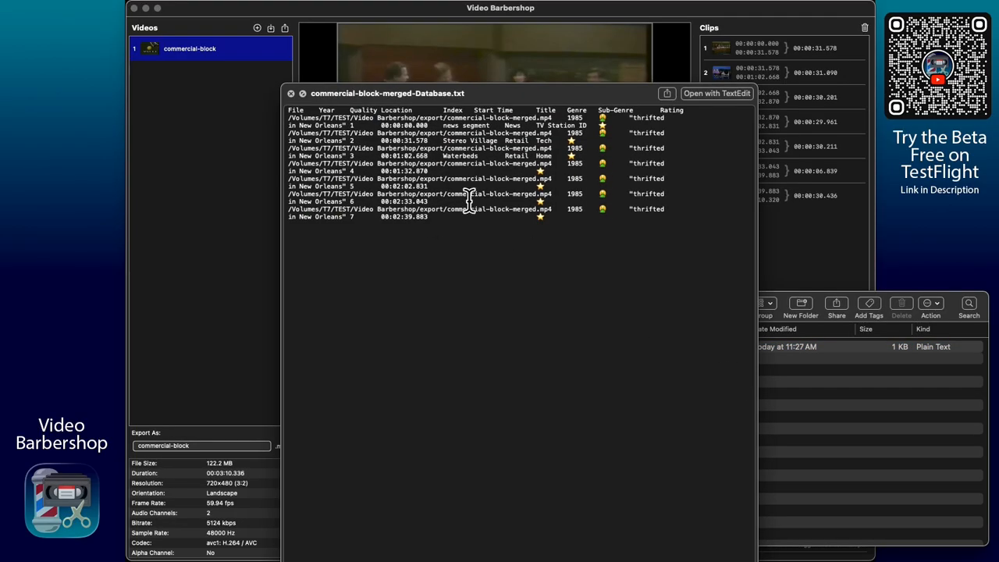
key(space)
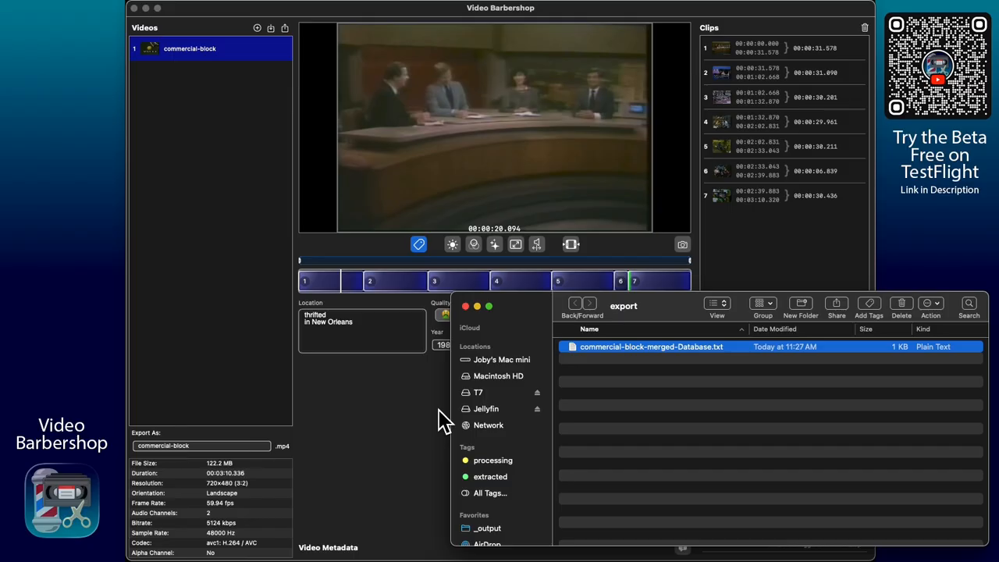
click(431, 415)
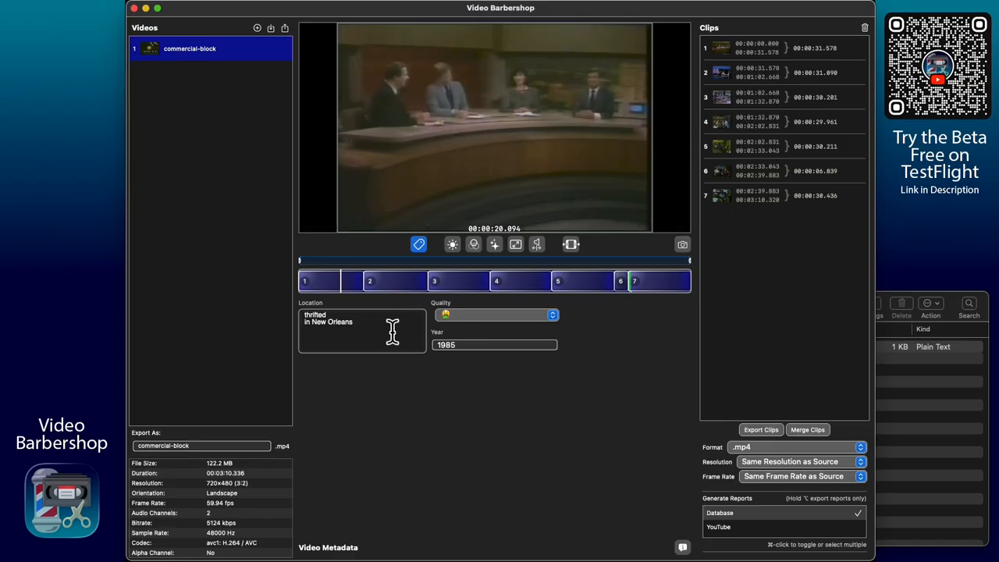
Choose YouTube instead of Database as the report template to generate.
click(764, 527)
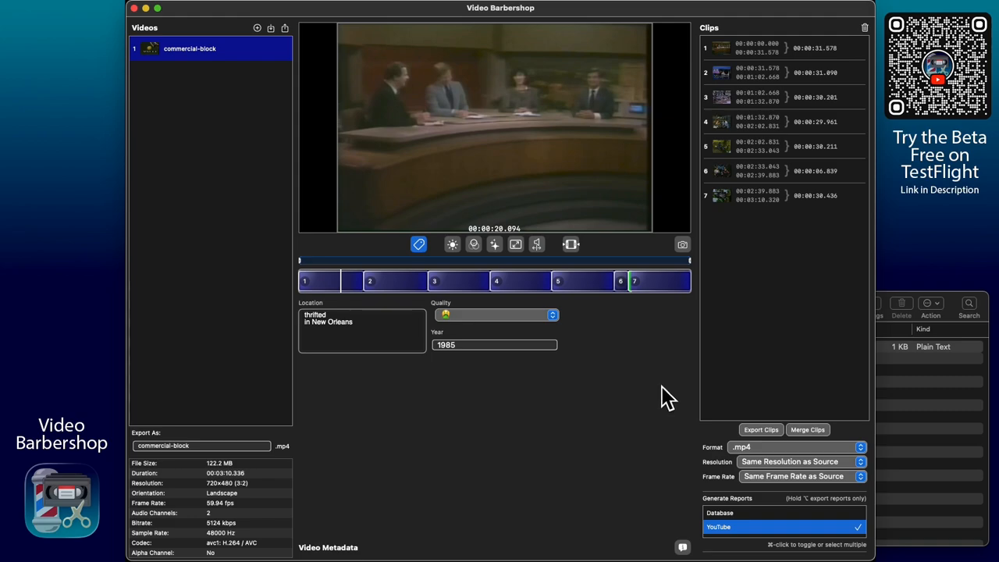
mouse_move(849, 201)
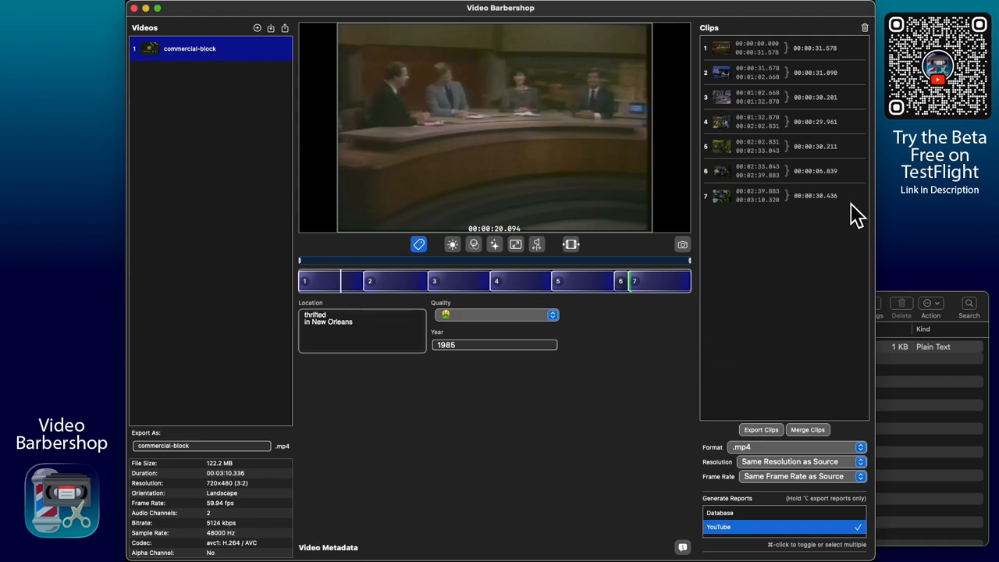